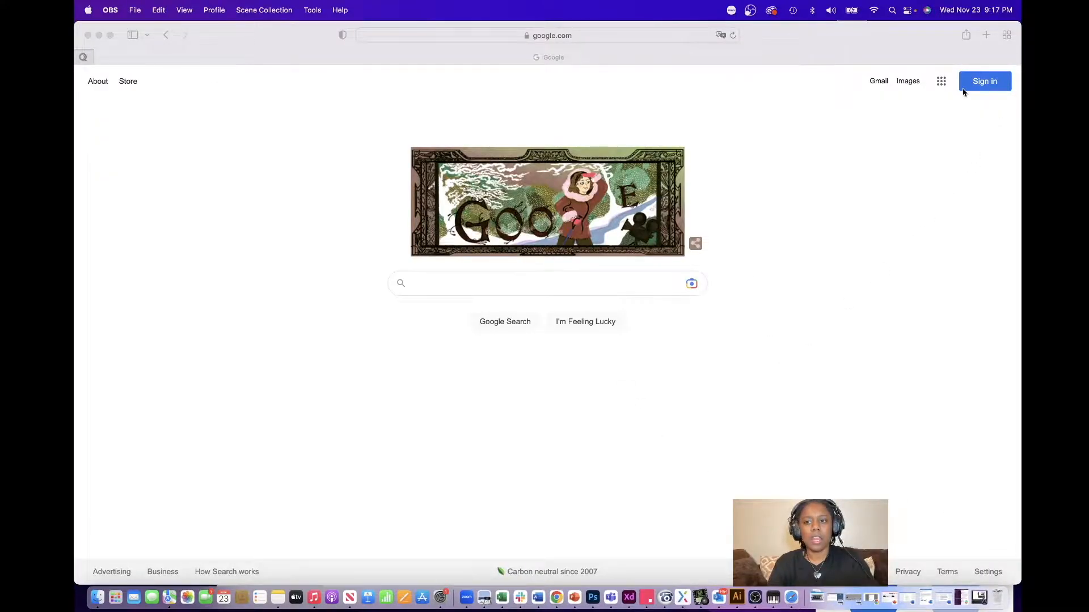
Launch Justinmind and create a new desktop prototype using the Web 1366 size, 1366 by 768.
left_click(891, 11)
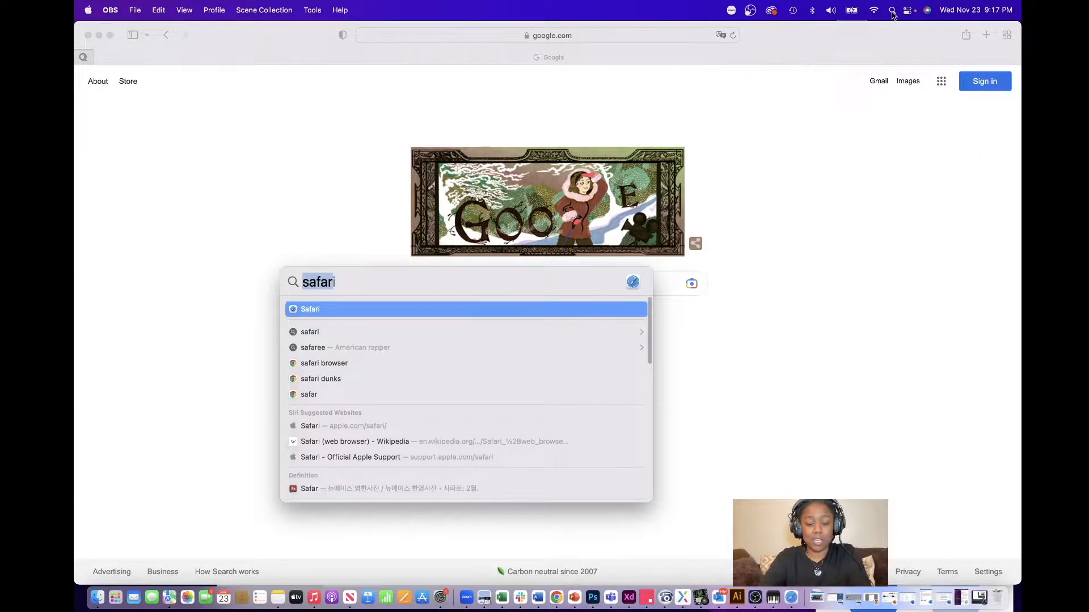
key("BackSpace")
type("jus")
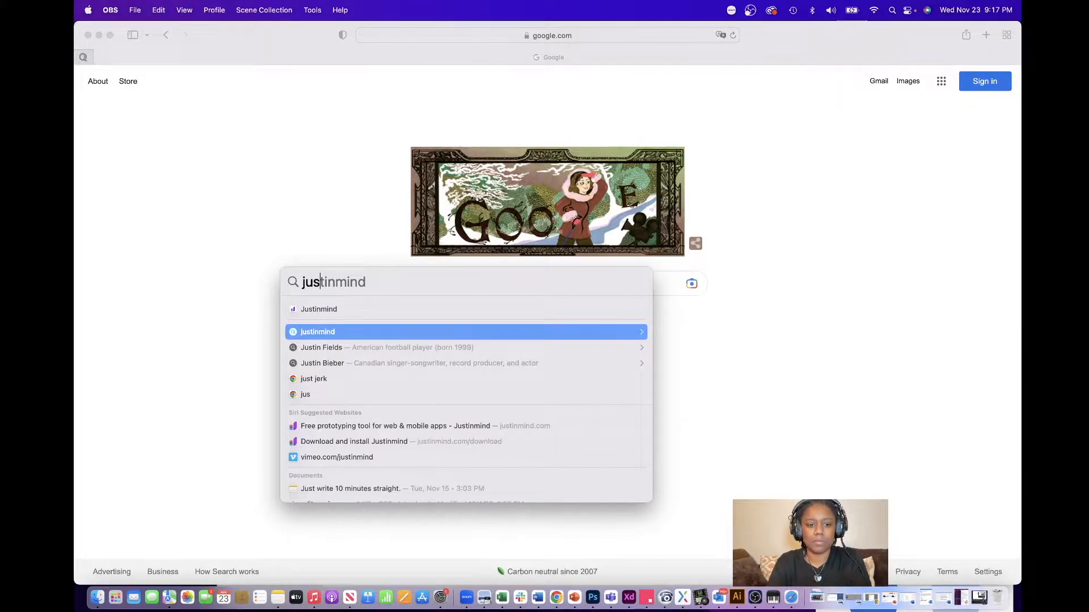
key("Up")
key("Return")
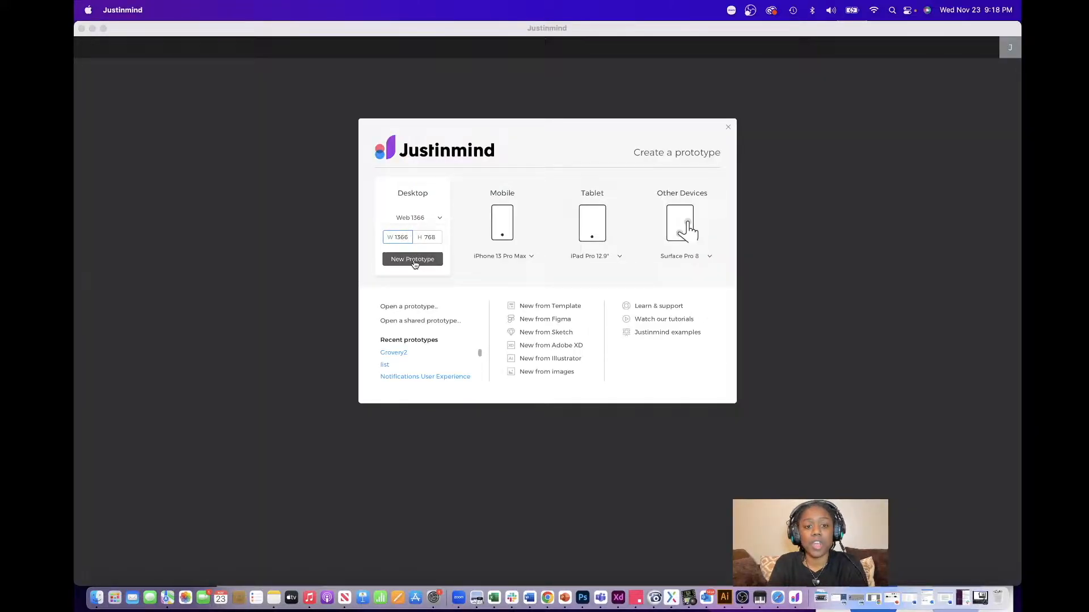
left_click(428, 265)
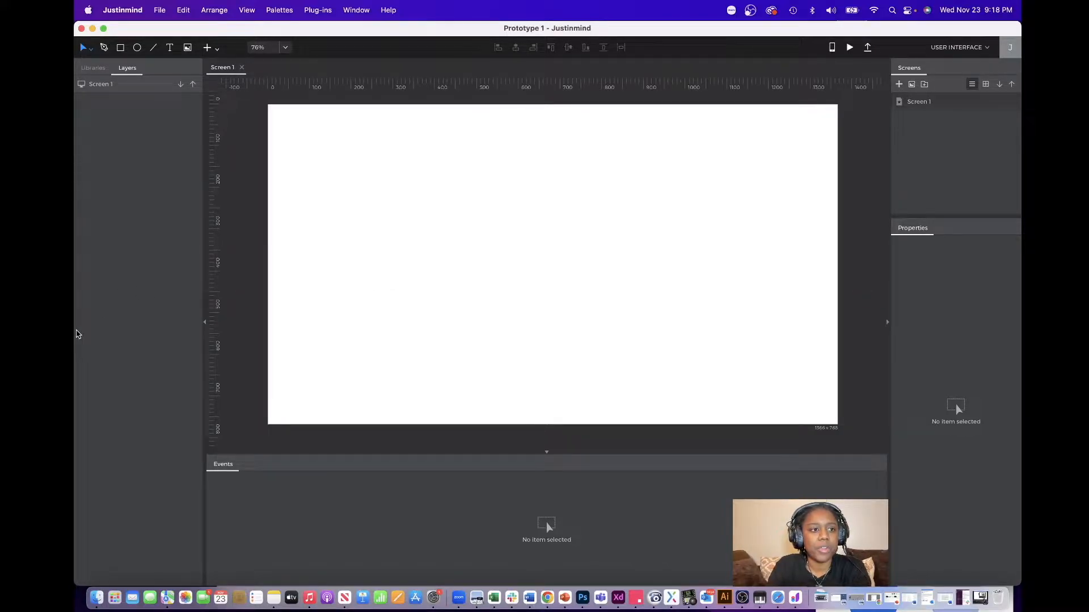
Look over the layers list of Screen 1 and the widget libraries, leaving the libraries displayed.
left_click(93, 68)
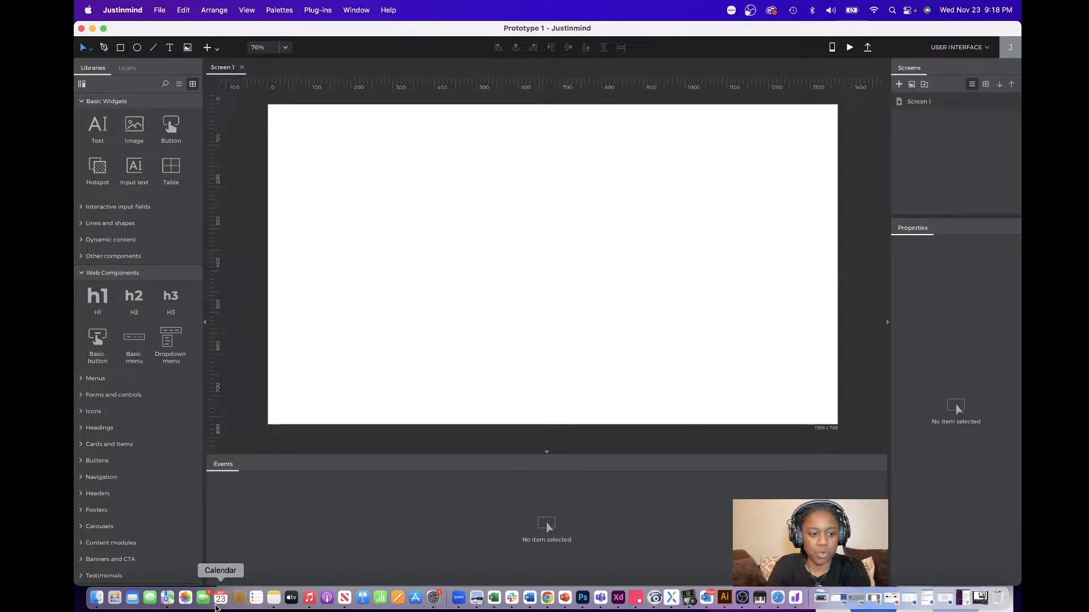
left_click(130, 69)
left_click(83, 70)
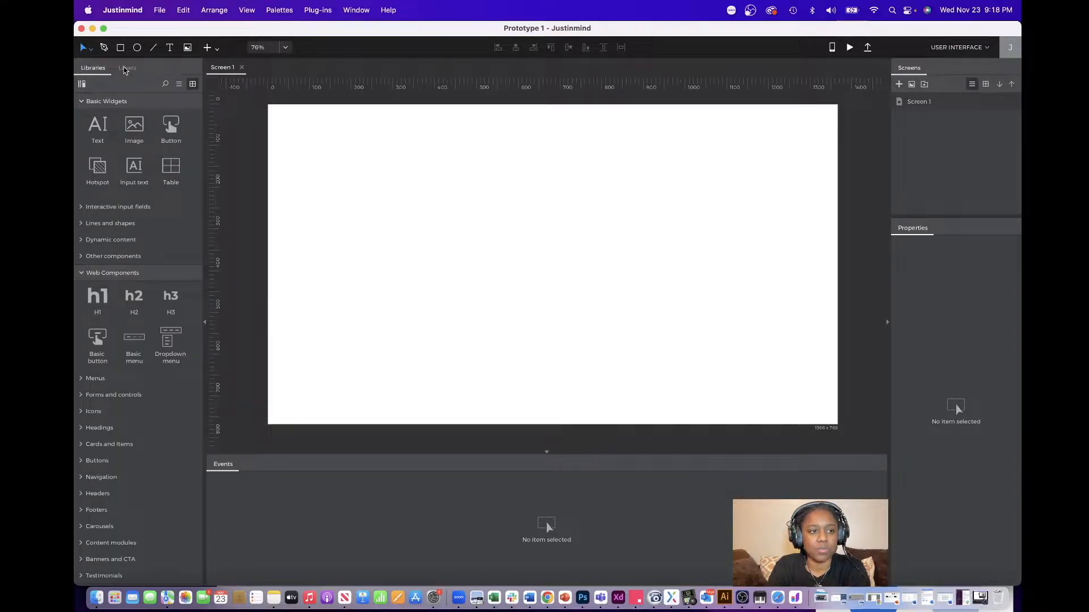
left_click(128, 68)
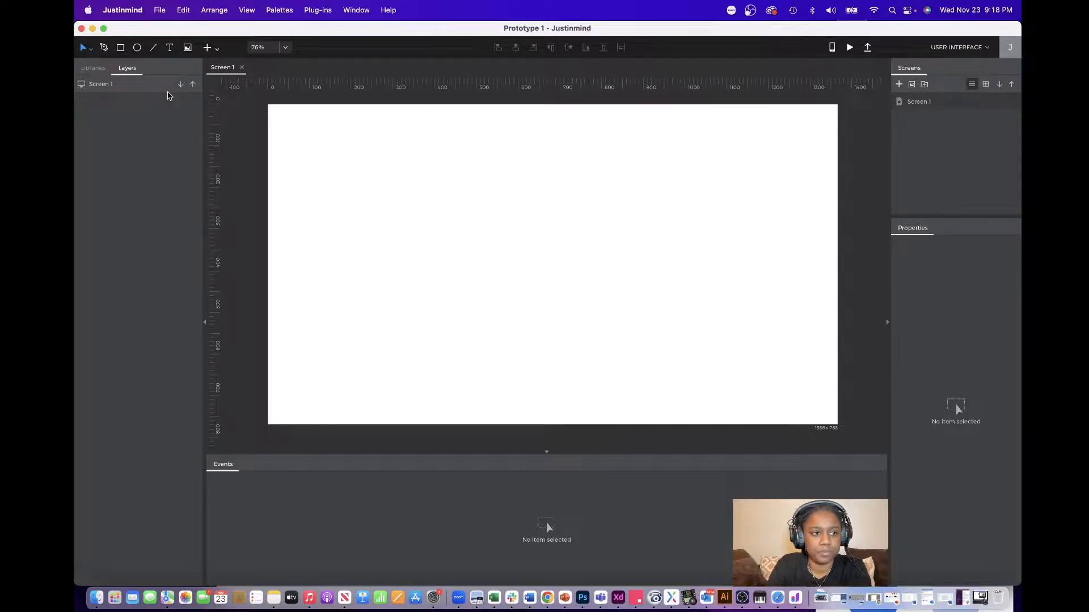
left_click(93, 71)
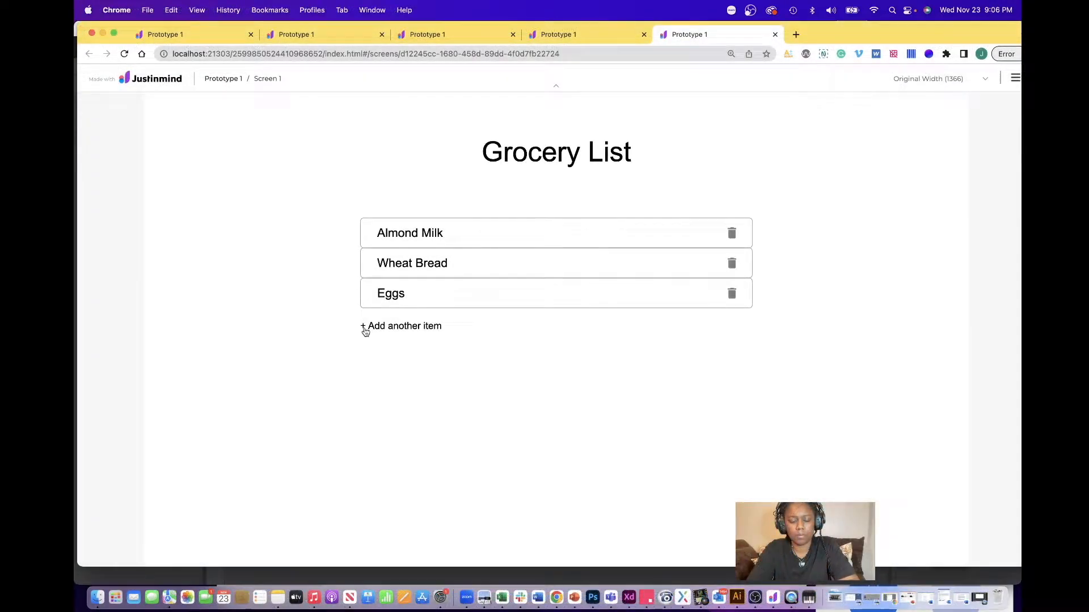
In the Chrome preview of the finished grocery list prototype, add the item "Honey" and try deleting from the top of the list.
left_click(374, 327)
type("Honey")
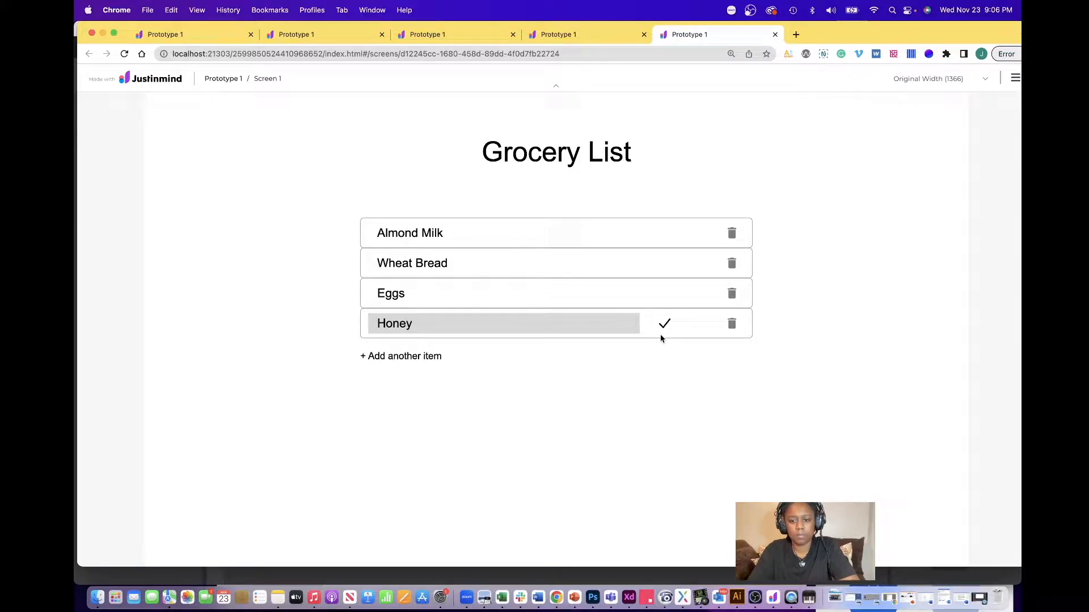
left_click(664, 328)
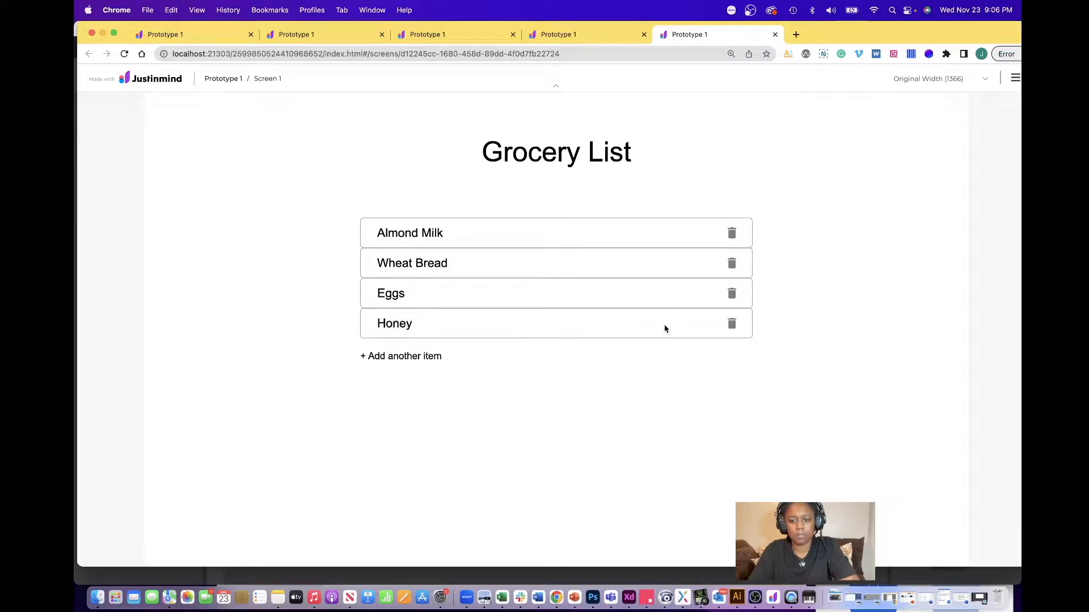
left_click(731, 234)
left_click(731, 233)
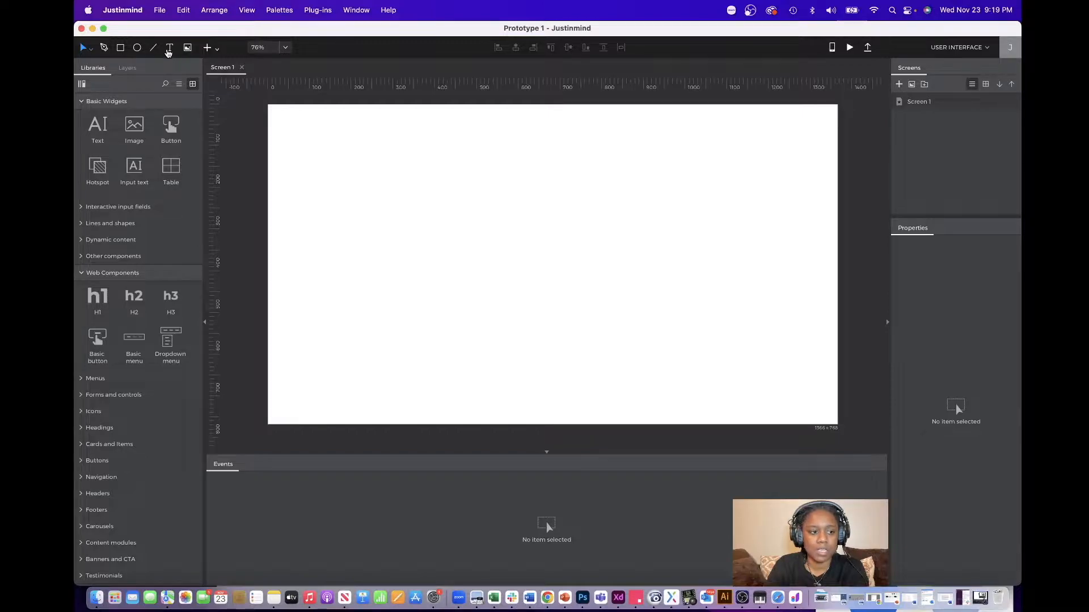
left_click(217, 51)
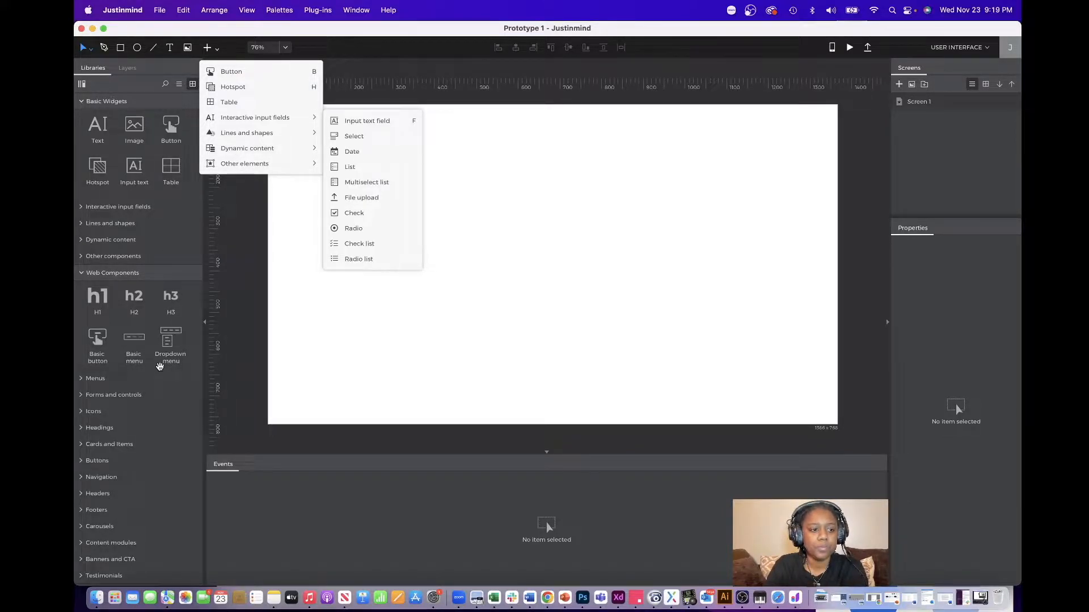
left_click(228, 52)
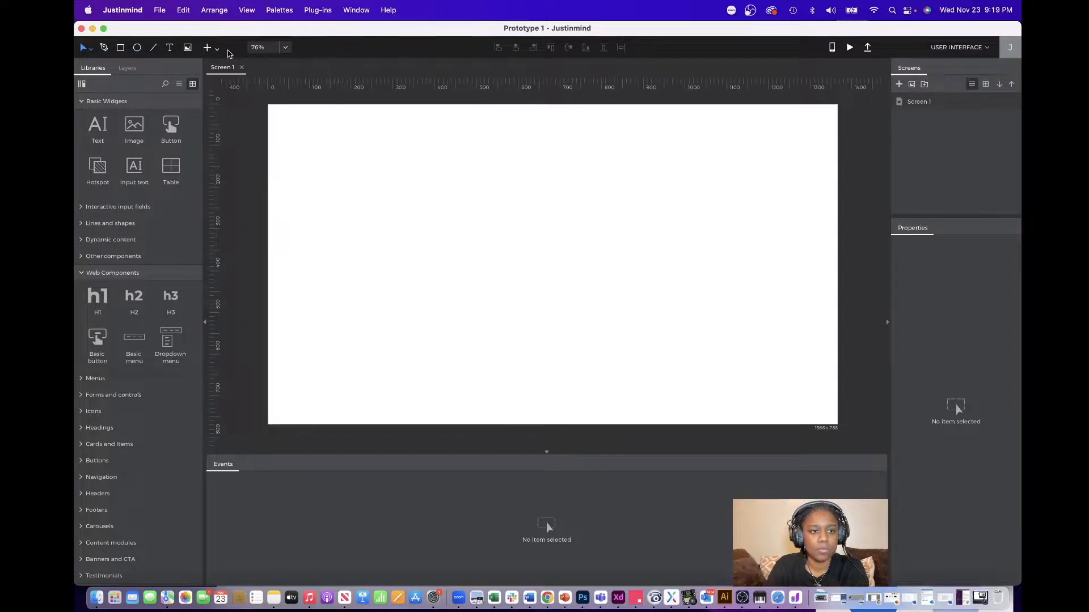
Place an H1 heading near the top of the blank screen and change its text to "Grocery List".
left_click_drag(95, 300, 461, 135)
double_click(587, 150)
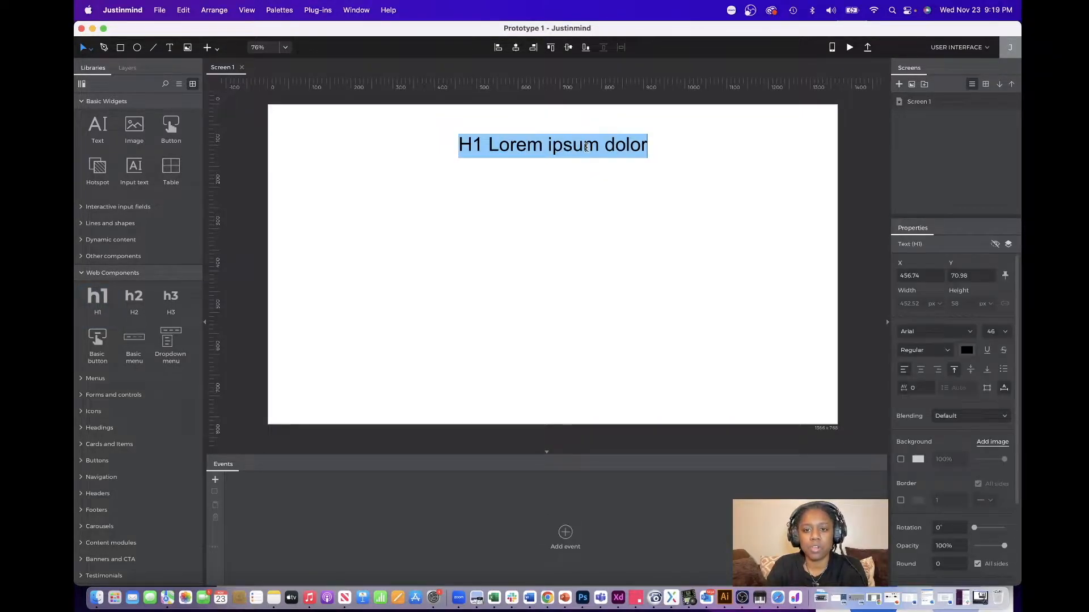
left_click(587, 148)
left_click_drag(640, 146, 457, 144)
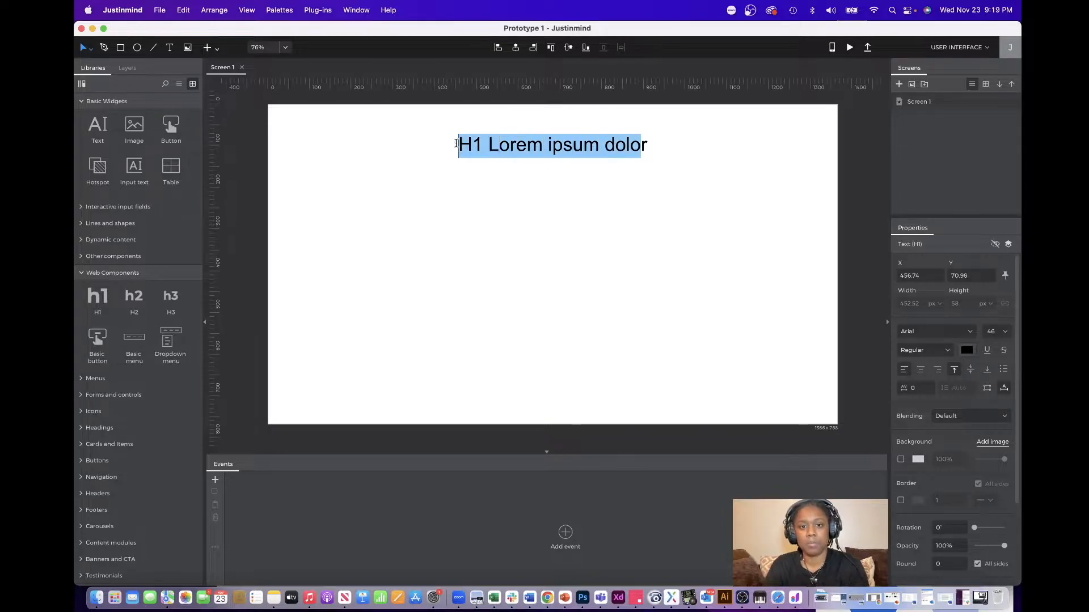
type("Grocery ")
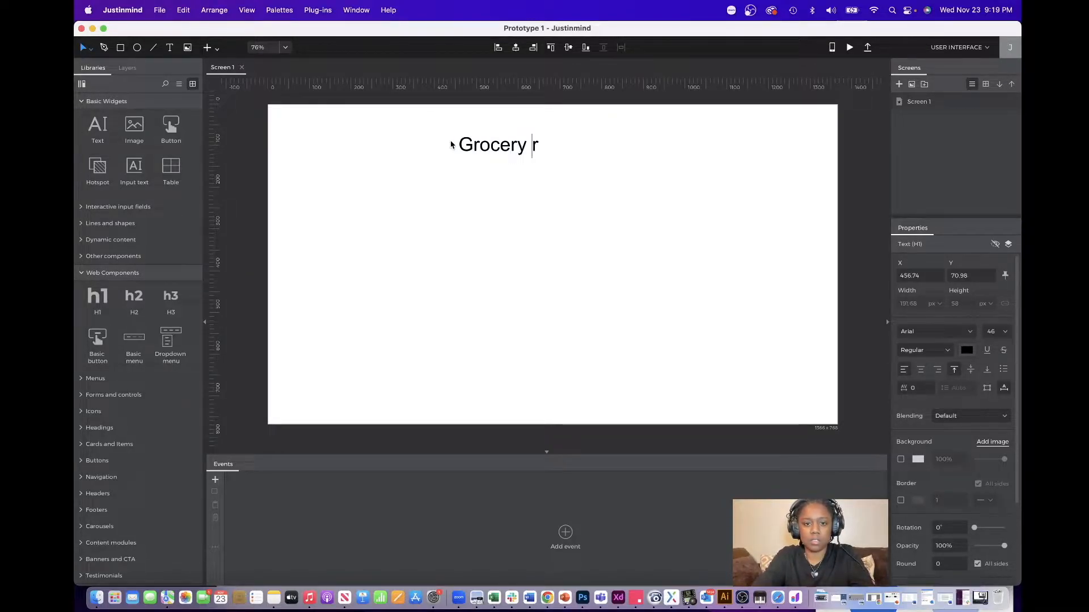
type("List")
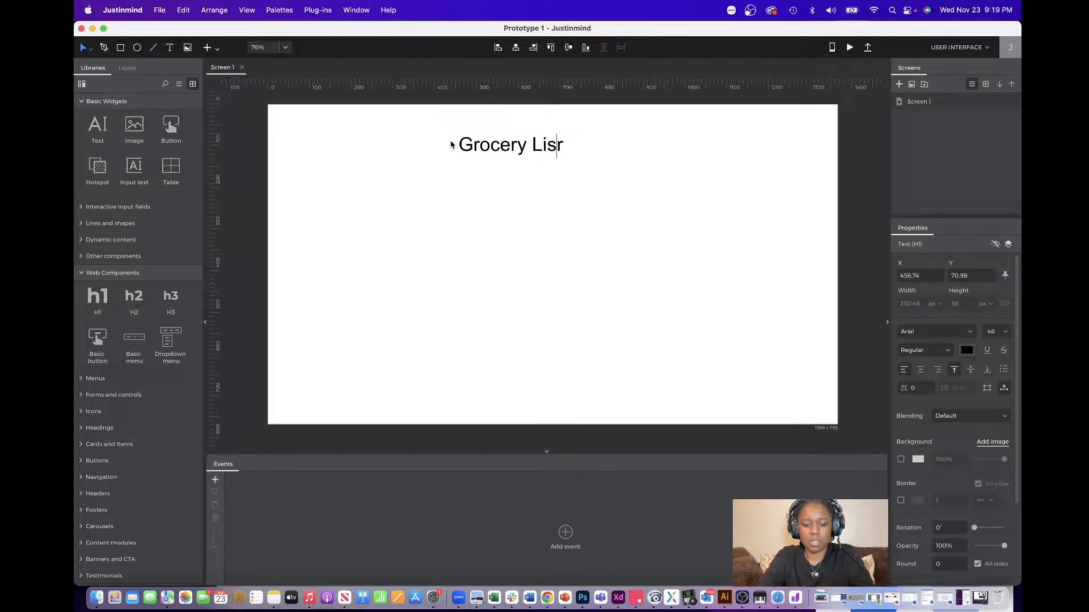
key("Right")
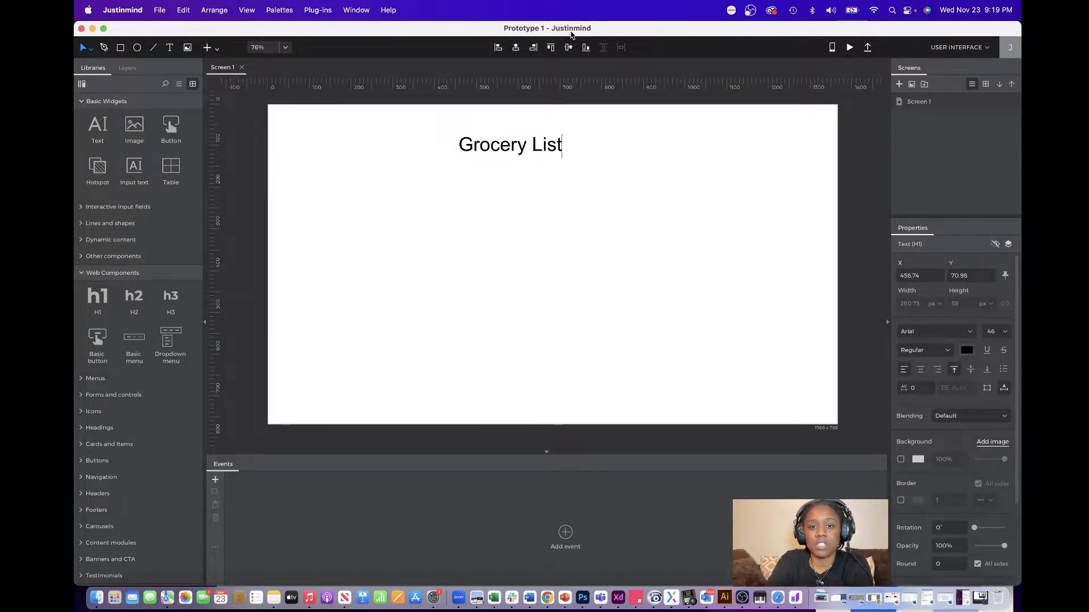
left_click(518, 149)
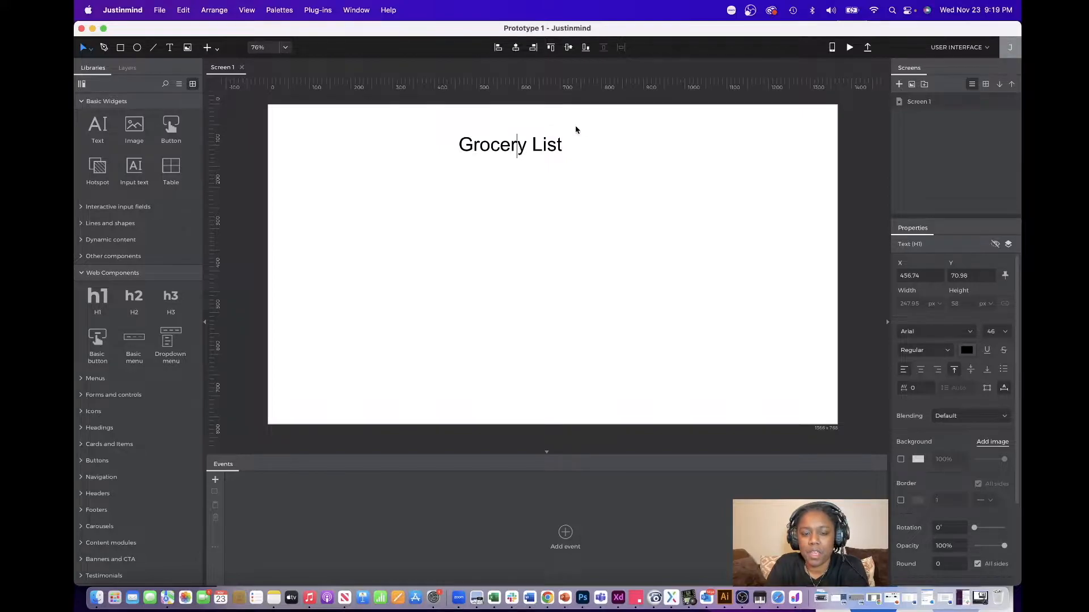
left_click(602, 129)
Center the Grocery List text within a heading box widened to about 428 px and centered horizontally on the screen.
left_click(539, 144)
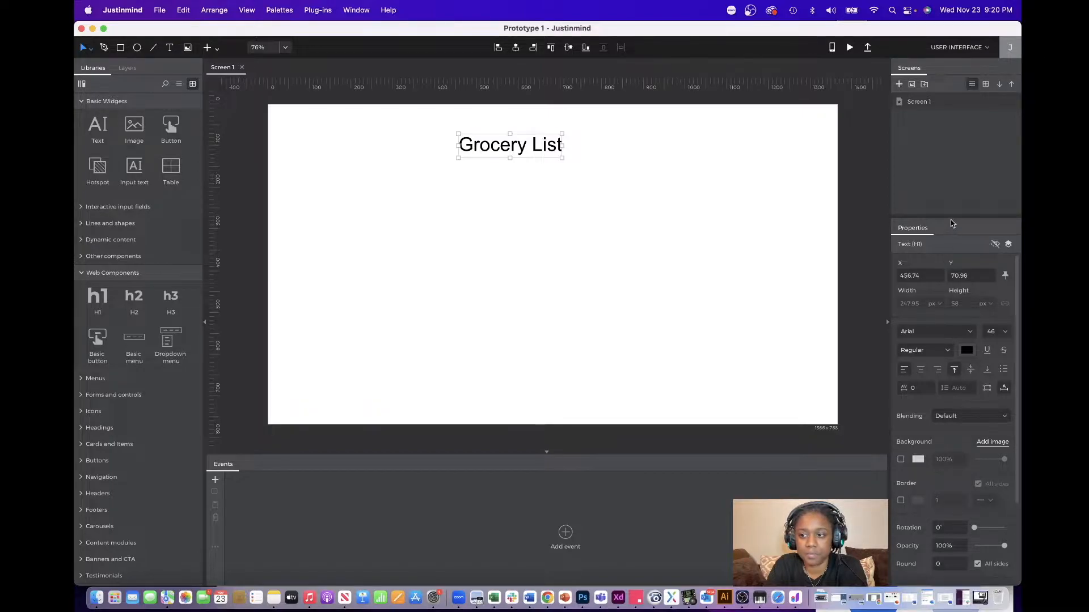
left_click_drag(952, 219, 953, 179)
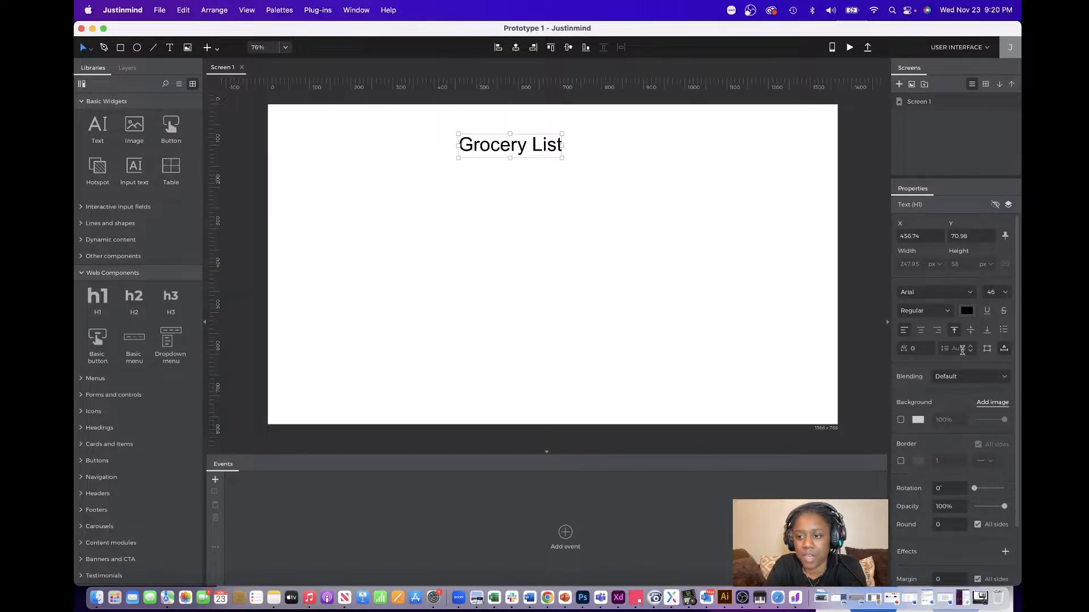
left_click(921, 331)
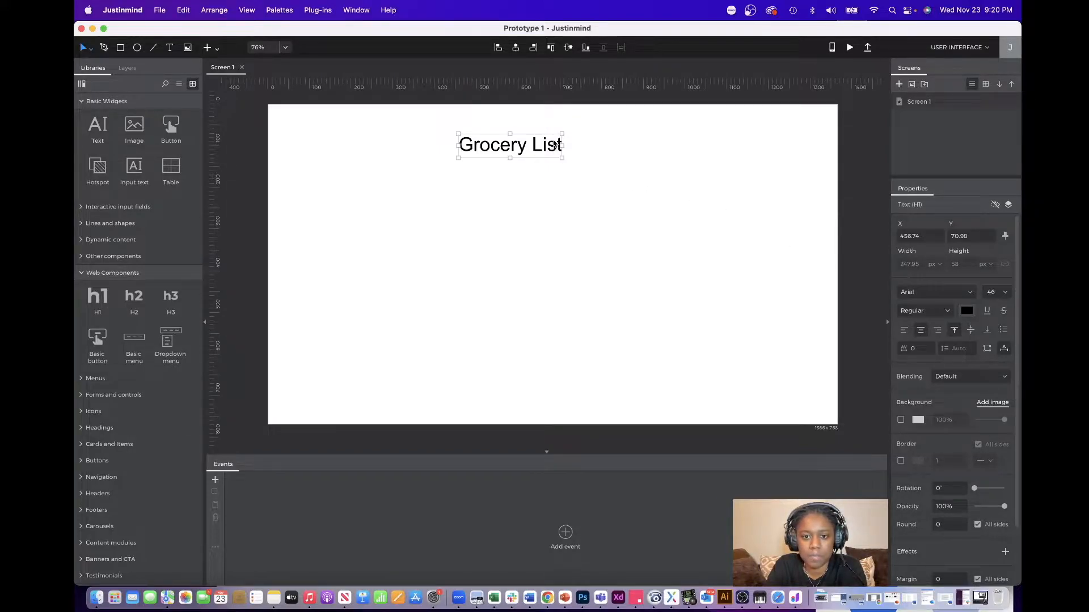
left_click_drag(562, 146, 637, 152)
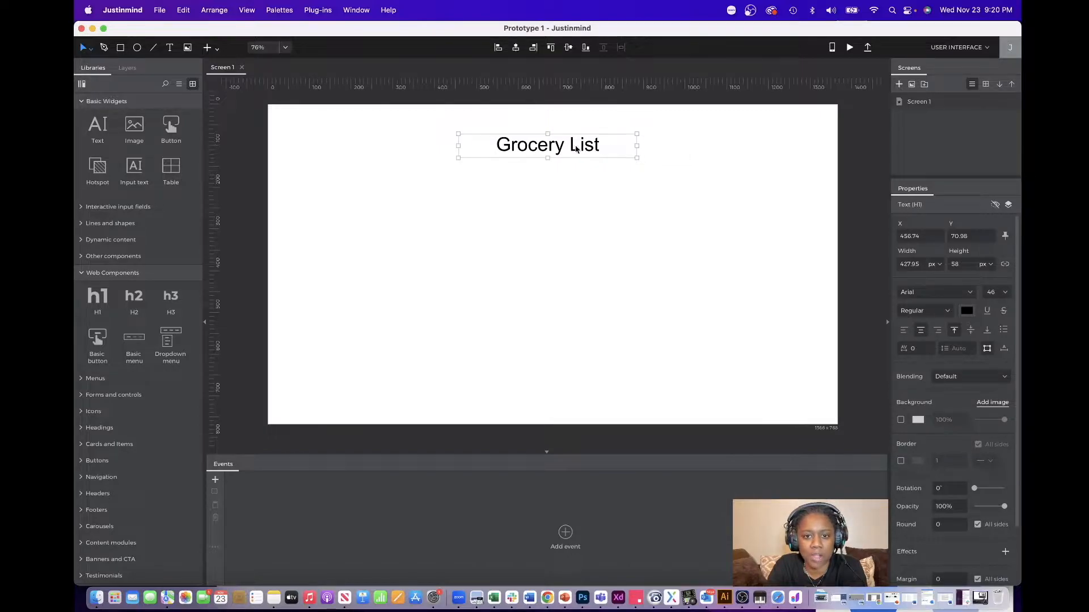
left_click_drag(561, 150, 565, 152)
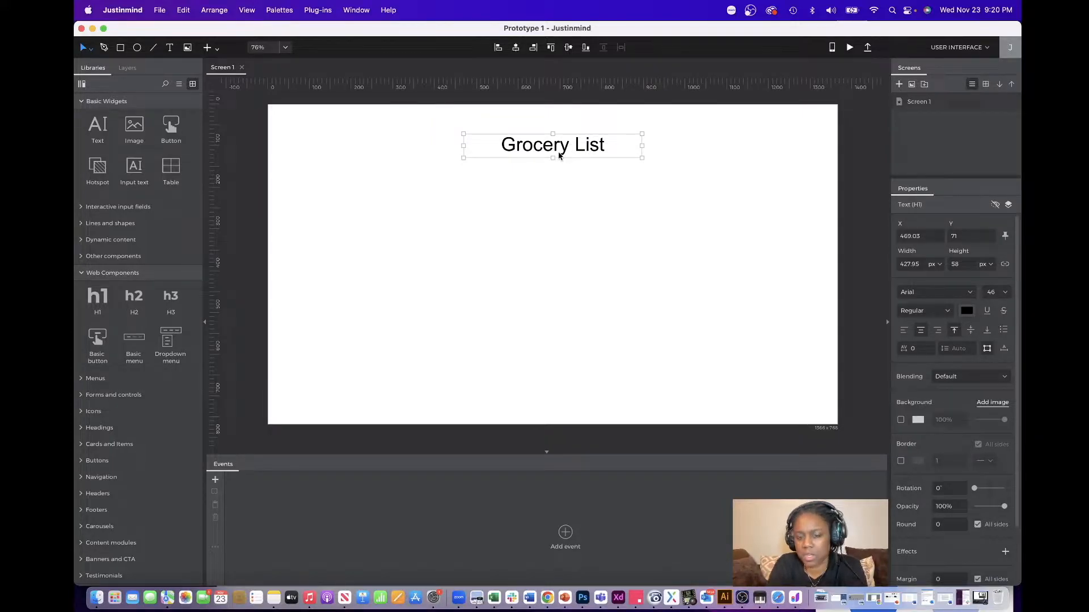
scroll(974, 398, "down", 5)
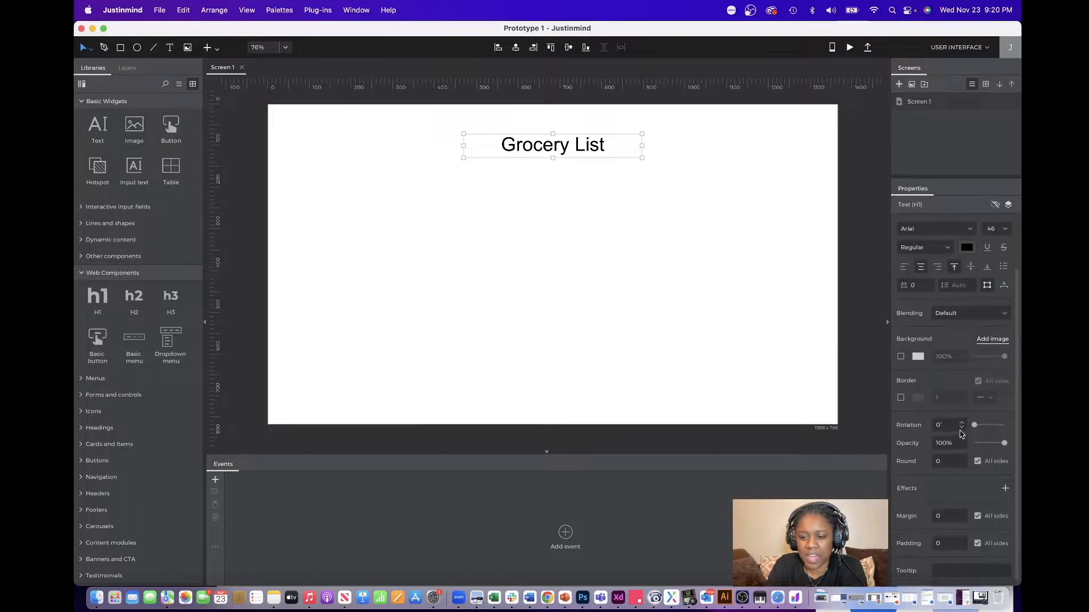
scroll(960, 434, "down", 1)
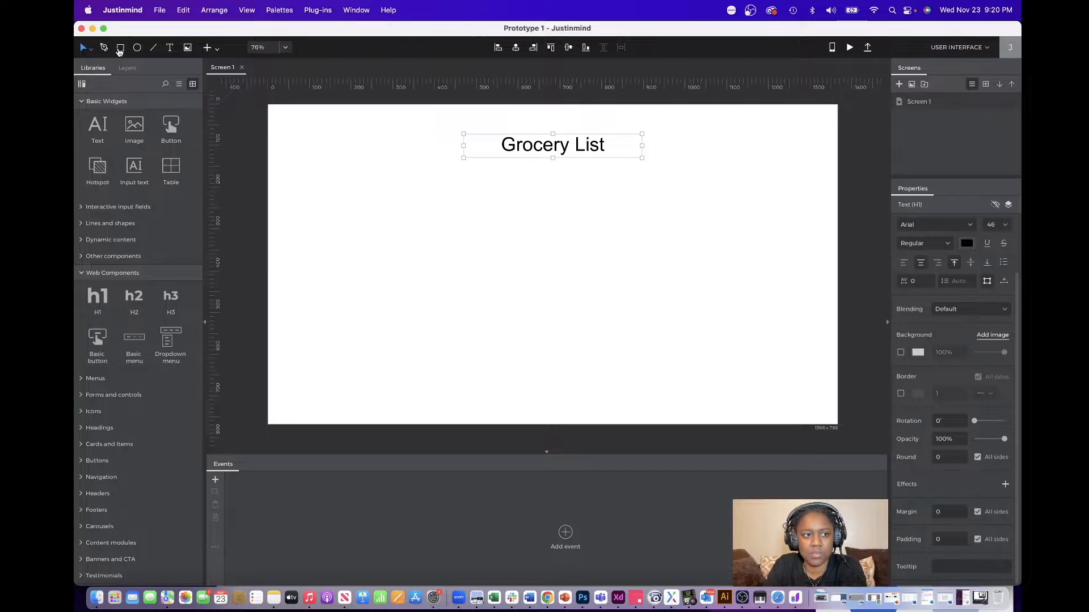
Draw a rectangle below the Grocery List heading and set its size to 650 px wide by 50 px high.
left_click(119, 50)
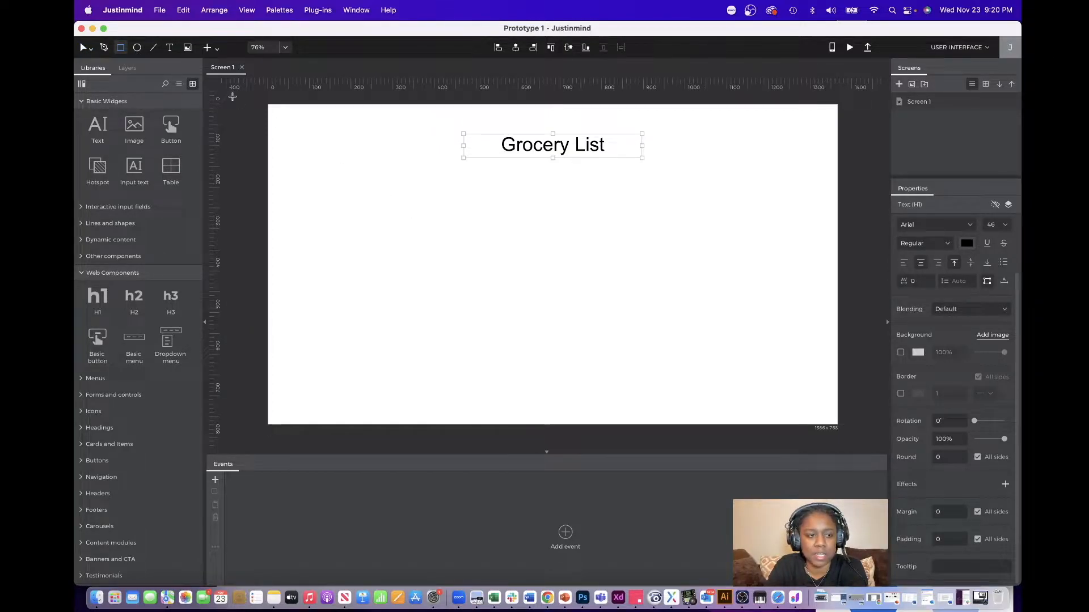
left_click_drag(360, 195, 710, 232)
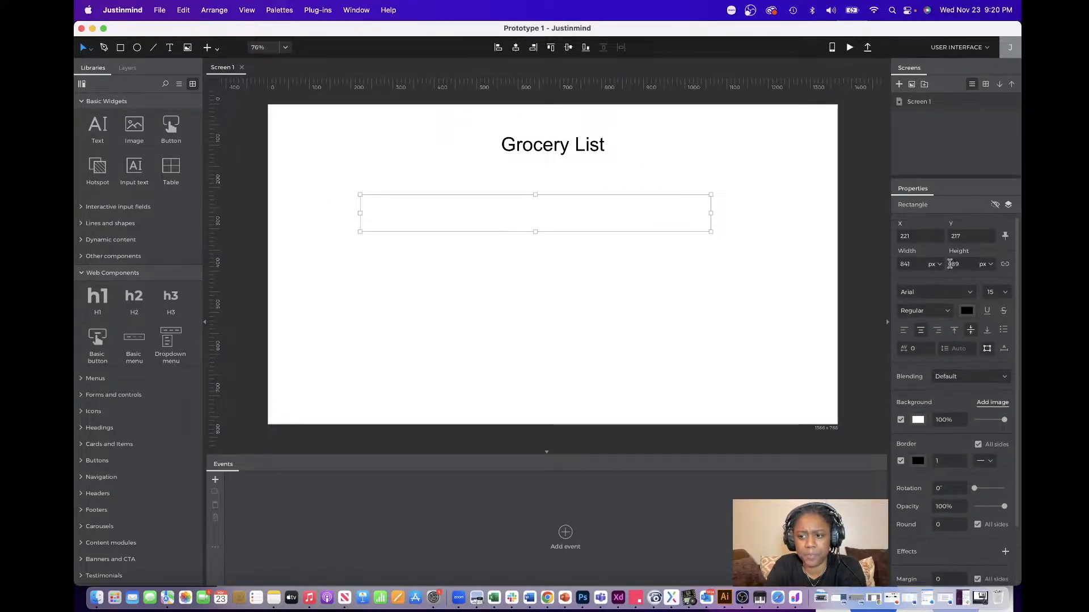
double_click(913, 265)
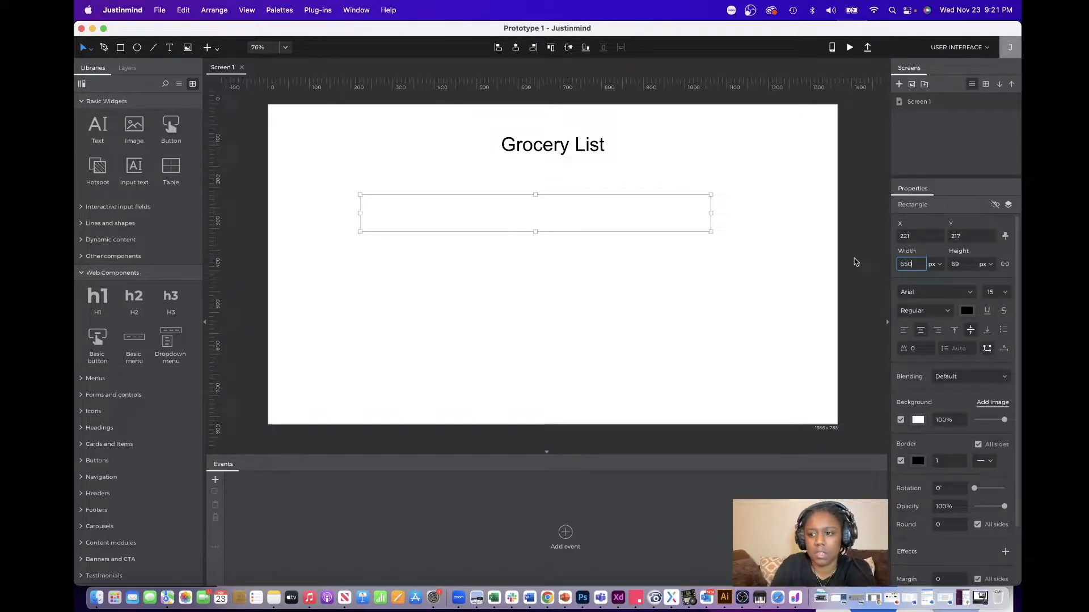
key("Tab")
type("50")
key("Return")
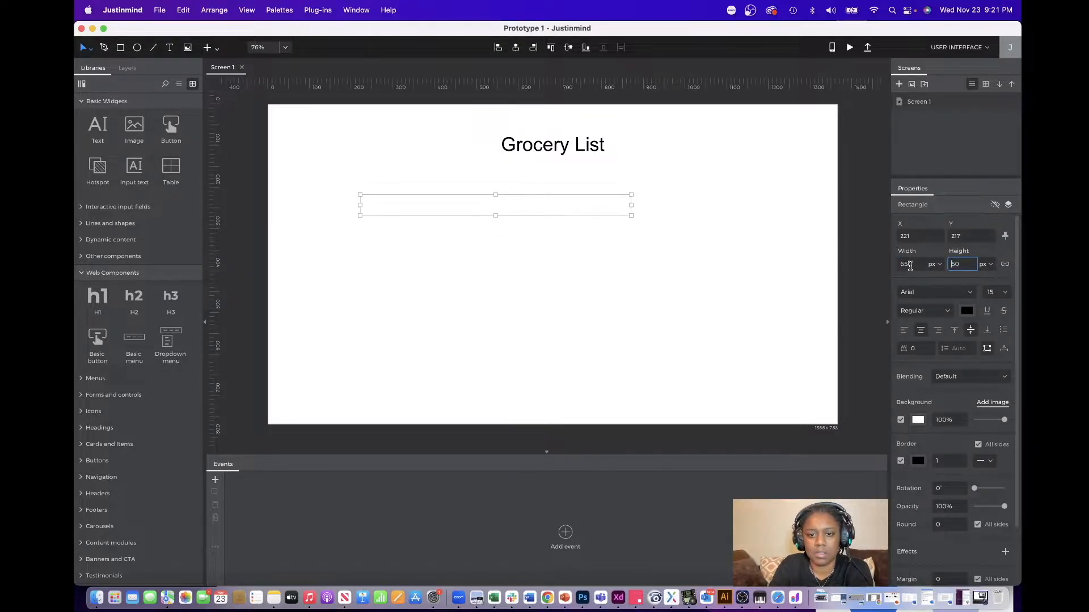
Center the rectangle horizontally just below the heading and set its border color to light gray #CCCCCC.
left_click_drag(543, 213, 600, 194)
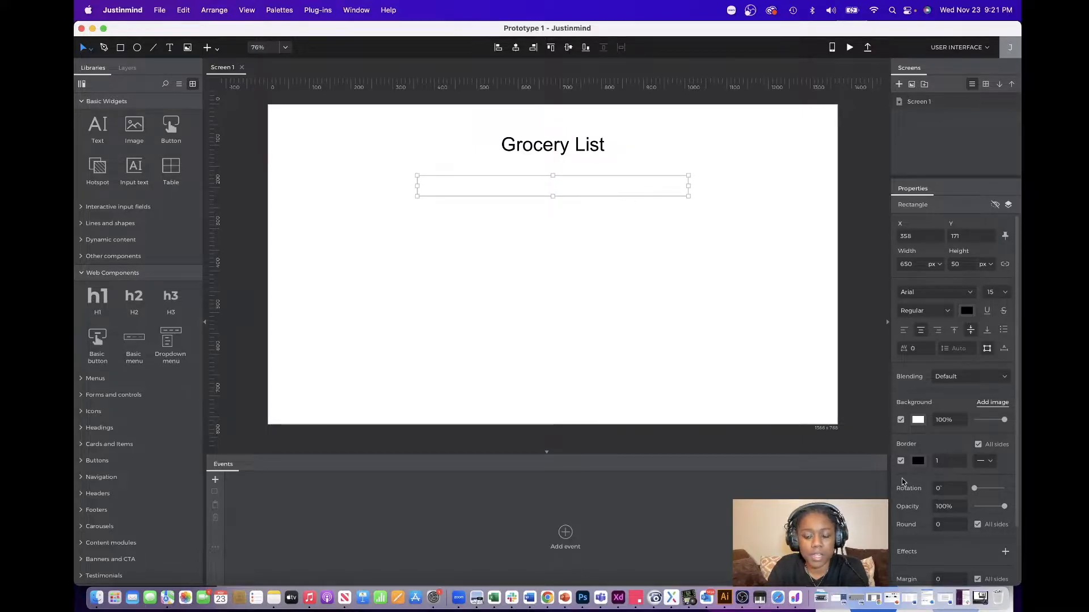
scroll(921, 410, "down", 1)
scroll(922, 409, "down", 5)
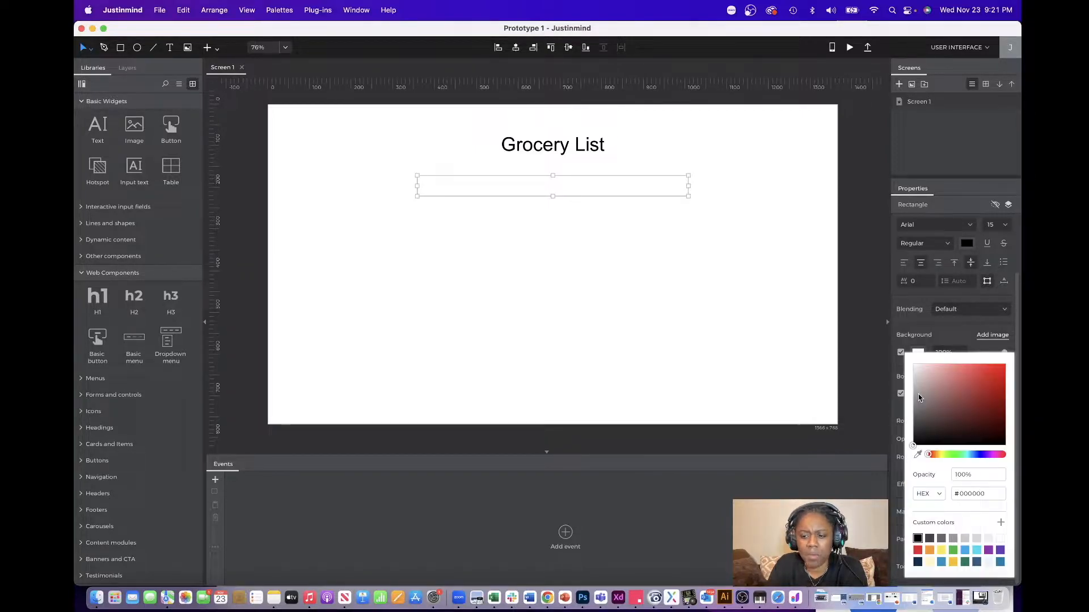
left_click(965, 540)
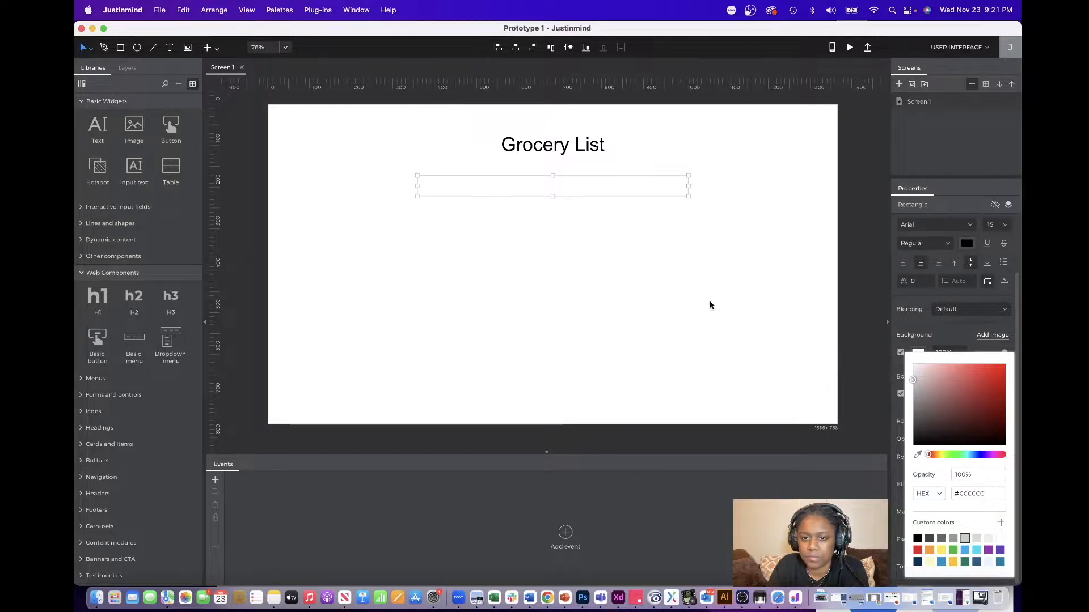
left_click(727, 305)
left_click(729, 305)
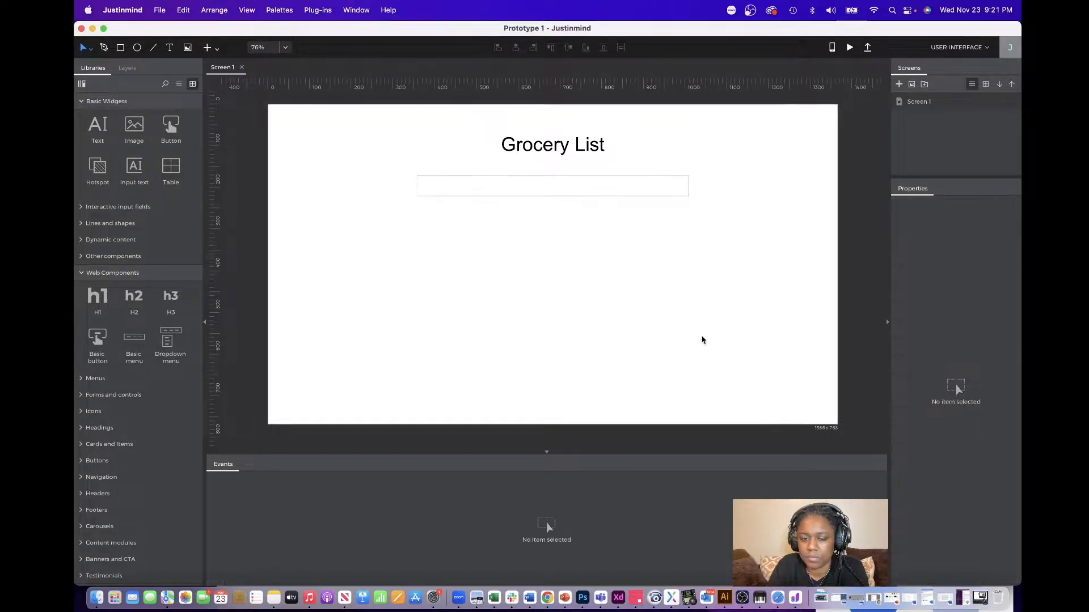
left_click(572, 186)
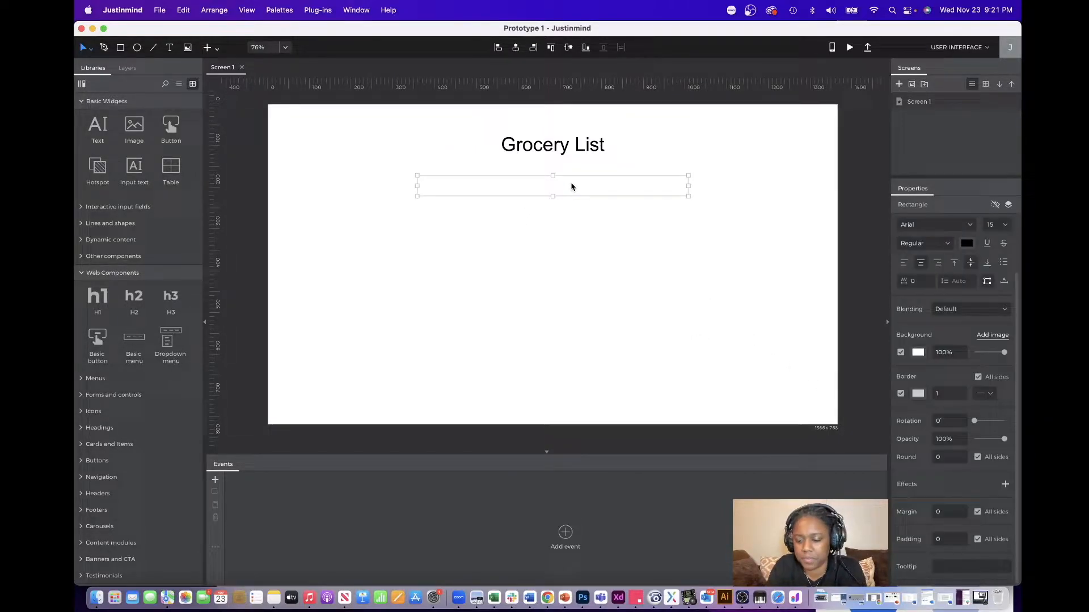
Round all corners of the rectangle below the heading with a radius of 5.
left_click(962, 457)
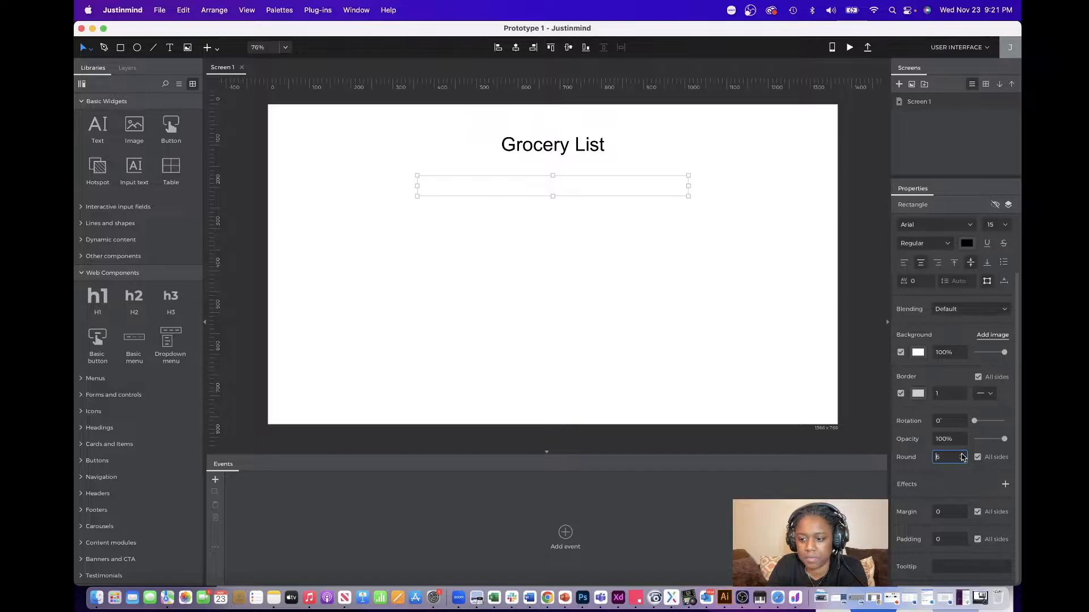
left_click(963, 458)
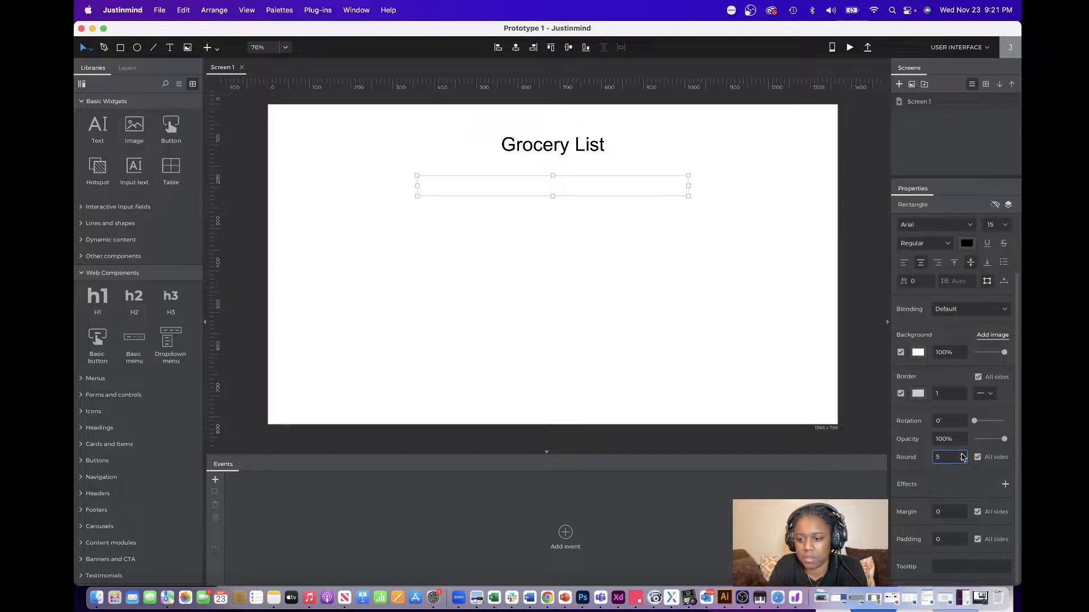
left_click(626, 325)
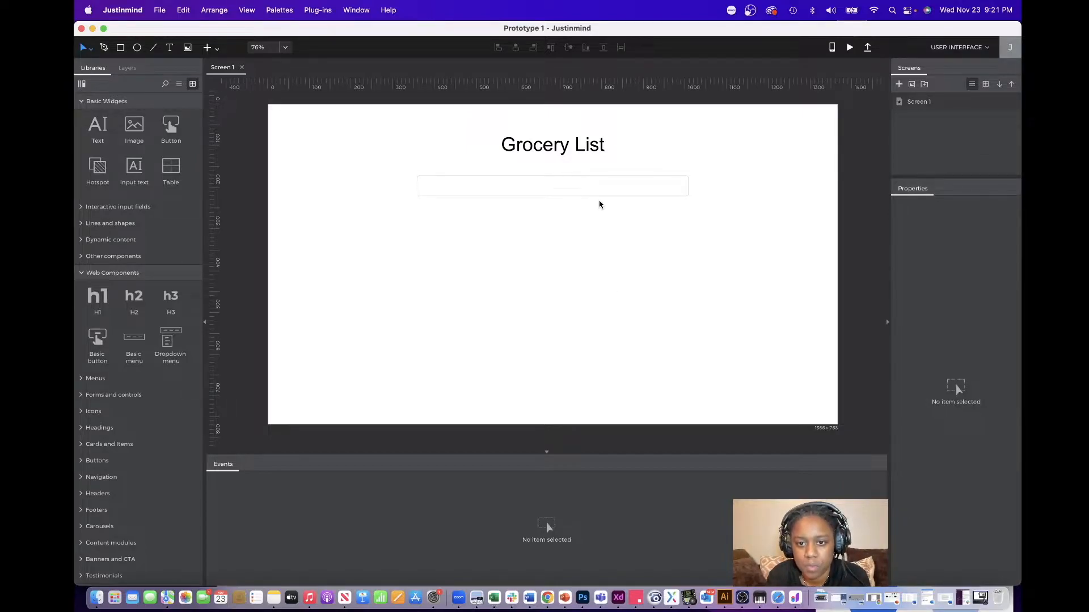
left_click(612, 183)
left_click(646, 294)
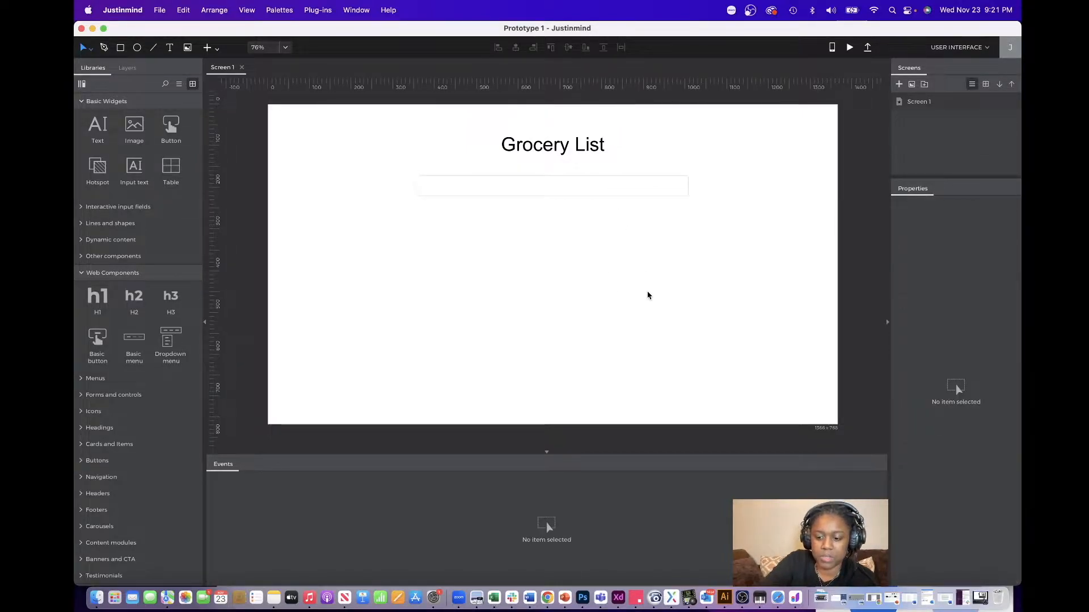
Draw an input text field about 36 px high inside the rectangle and stretch it across most of the rectangle's width.
key("super+equal")
key("super+equal")
key("super+minus")
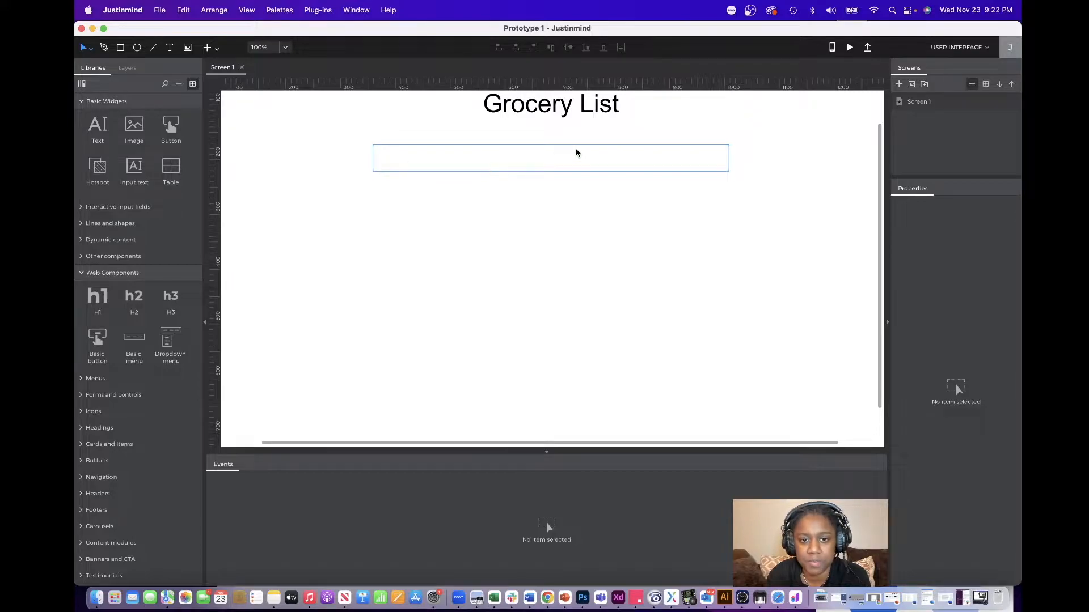
left_click(216, 51)
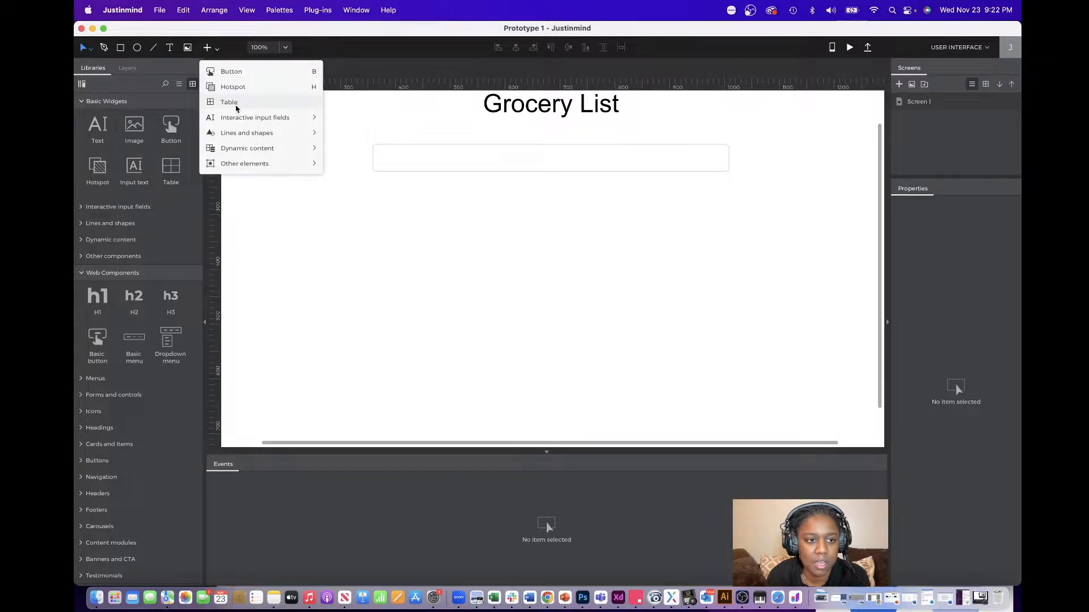
mouse_move(260, 121)
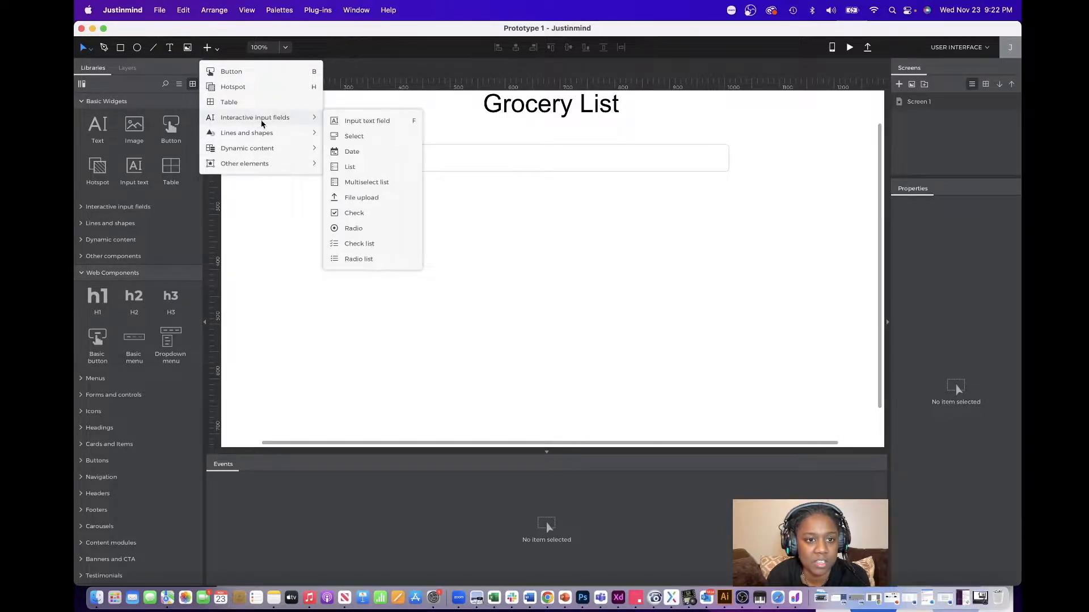
left_click(359, 121)
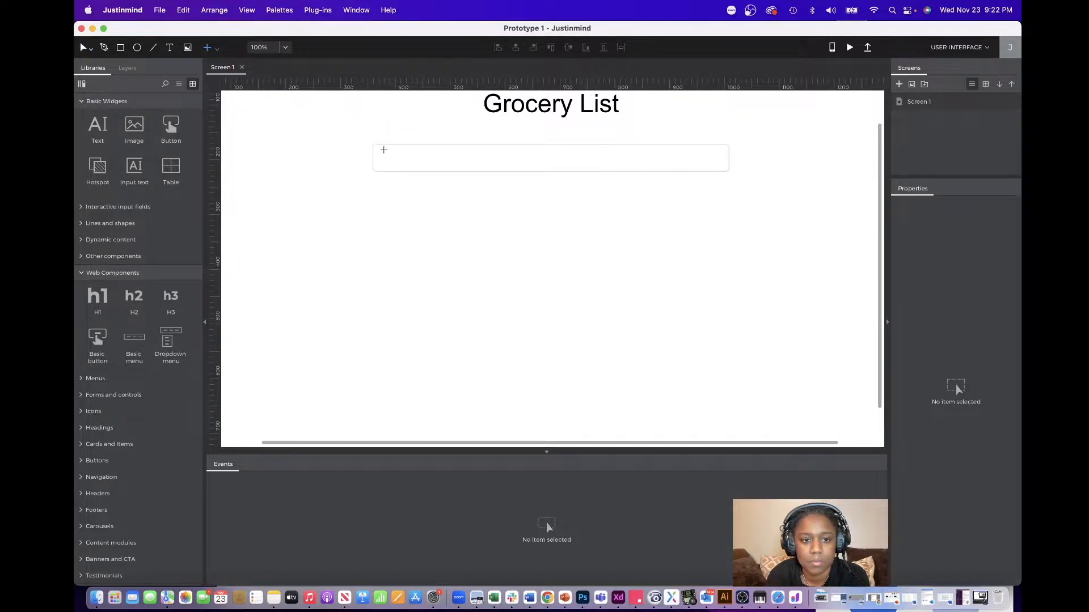
left_click_drag(383, 147, 539, 168)
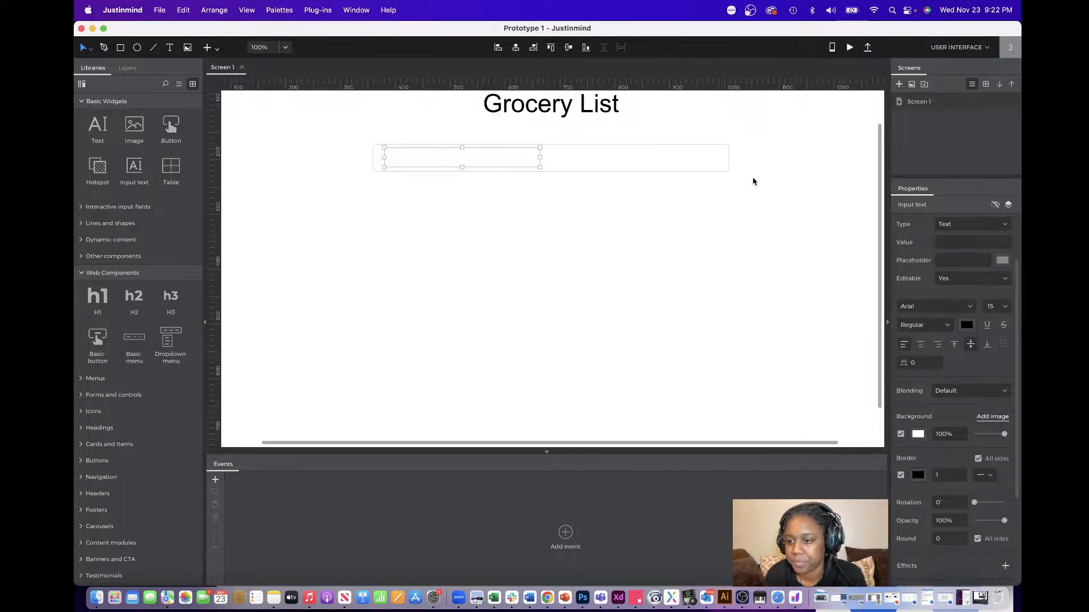
left_click_drag(540, 157, 658, 158)
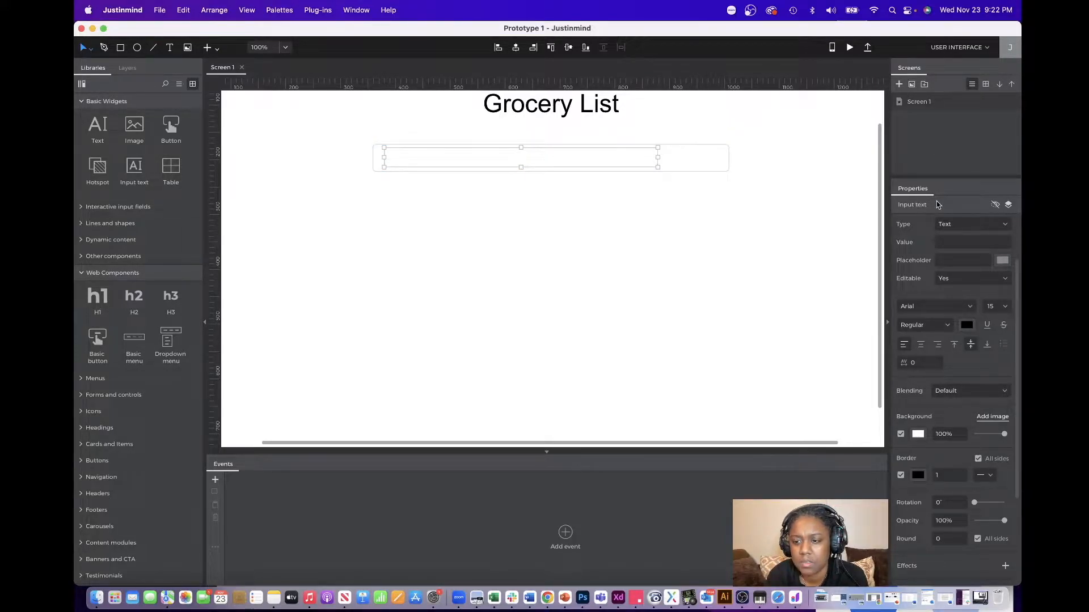
Set the input text field's width to 500 px.
left_click(914, 264)
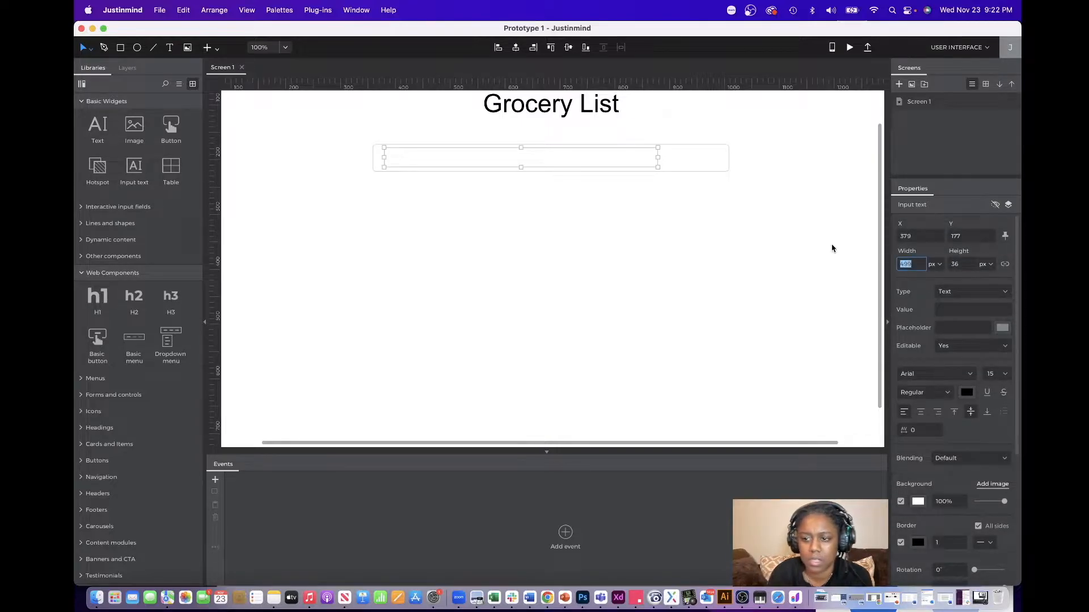
type("5")
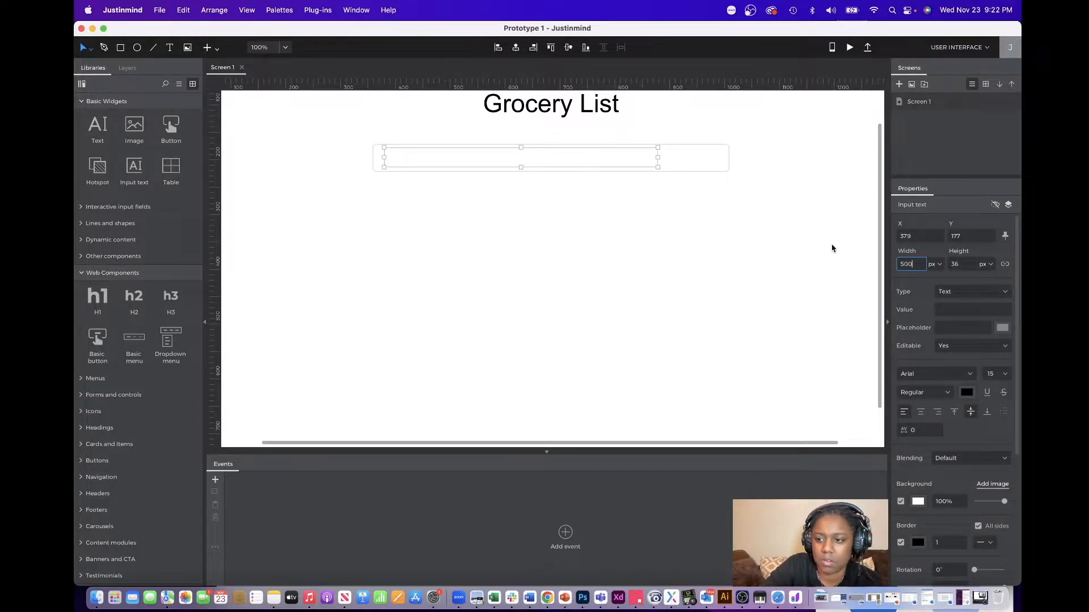
type("00")
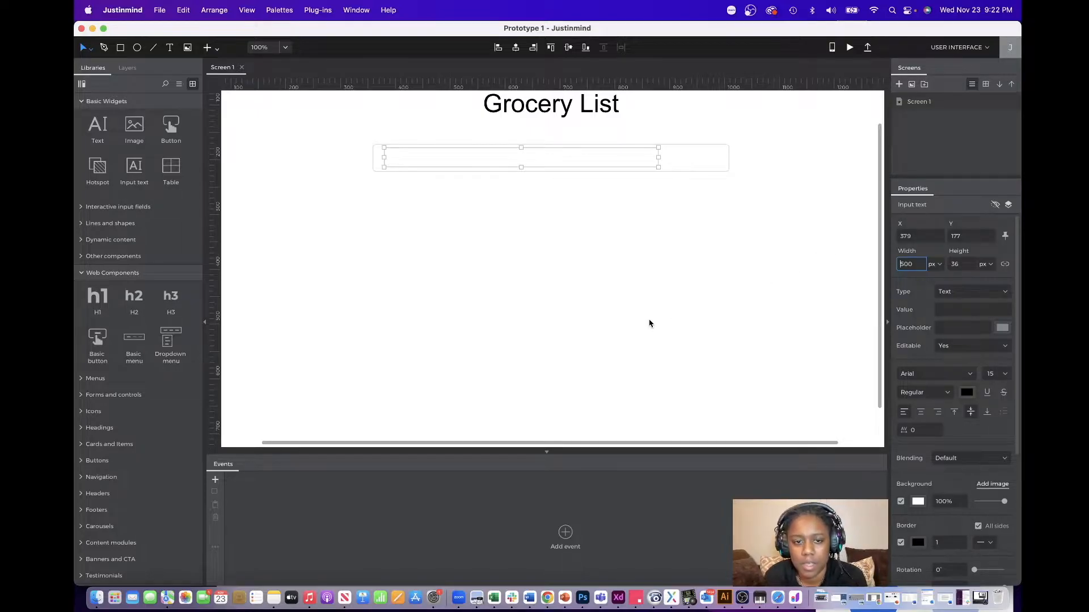
left_click(570, 233)
double_click(507, 163)
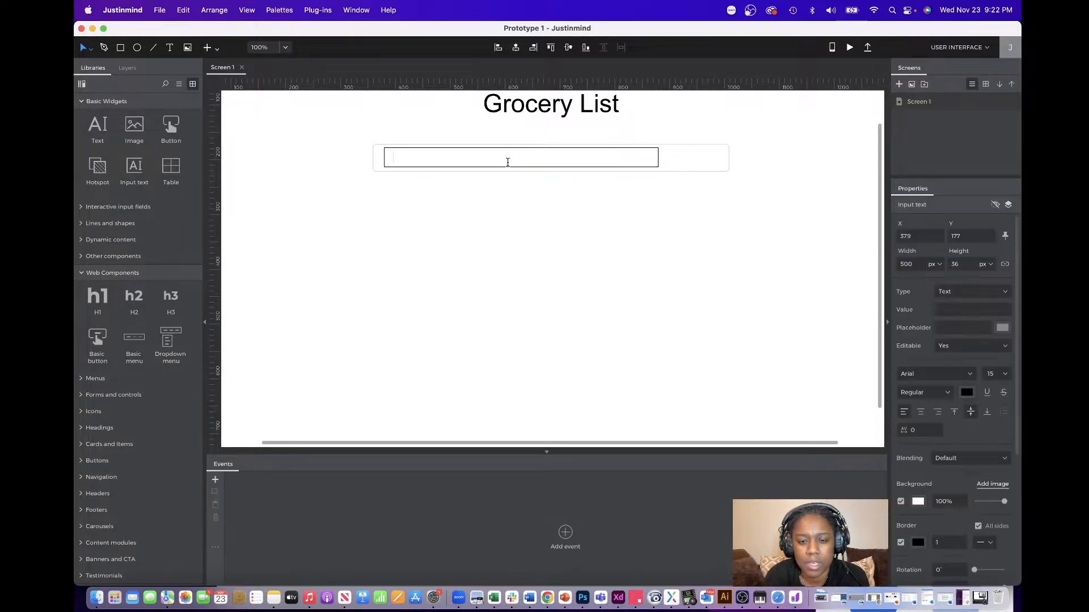
left_click(564, 250)
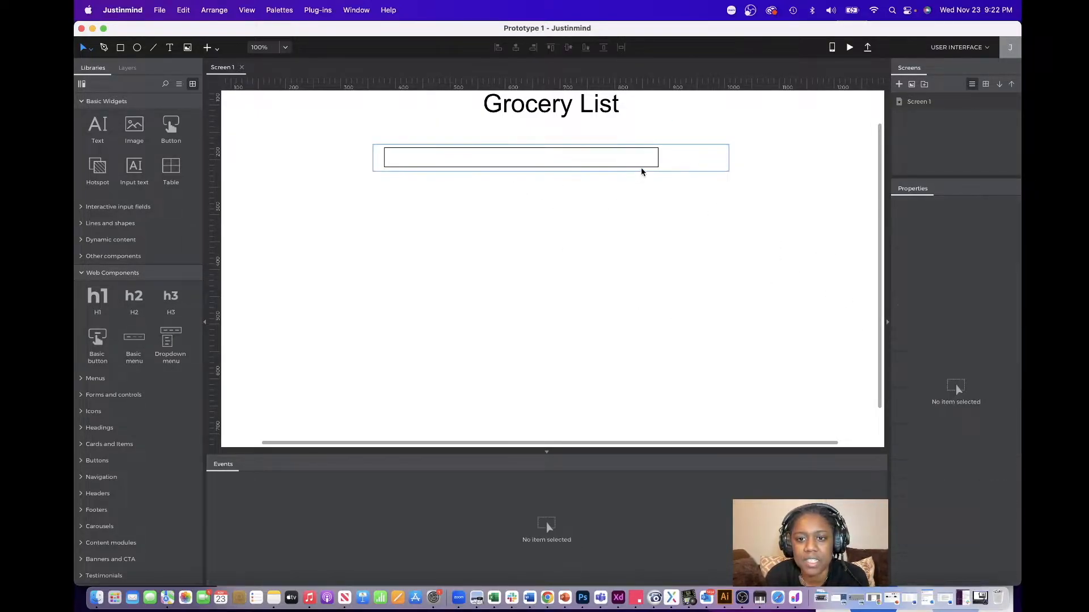
Set the input text field's font size to 20.
left_click(647, 163)
left_click(671, 187)
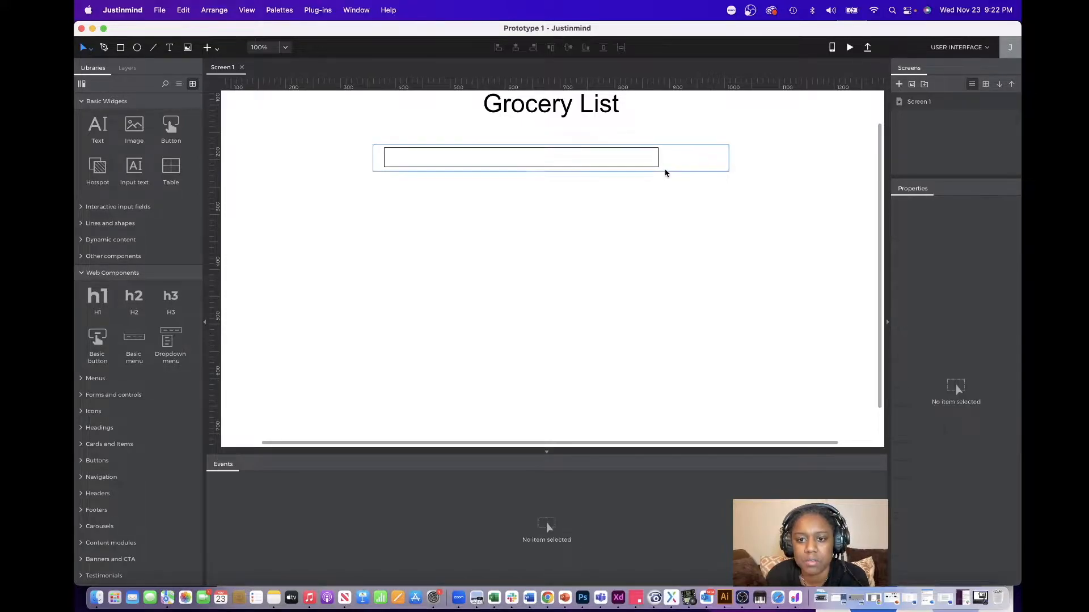
left_click(654, 165)
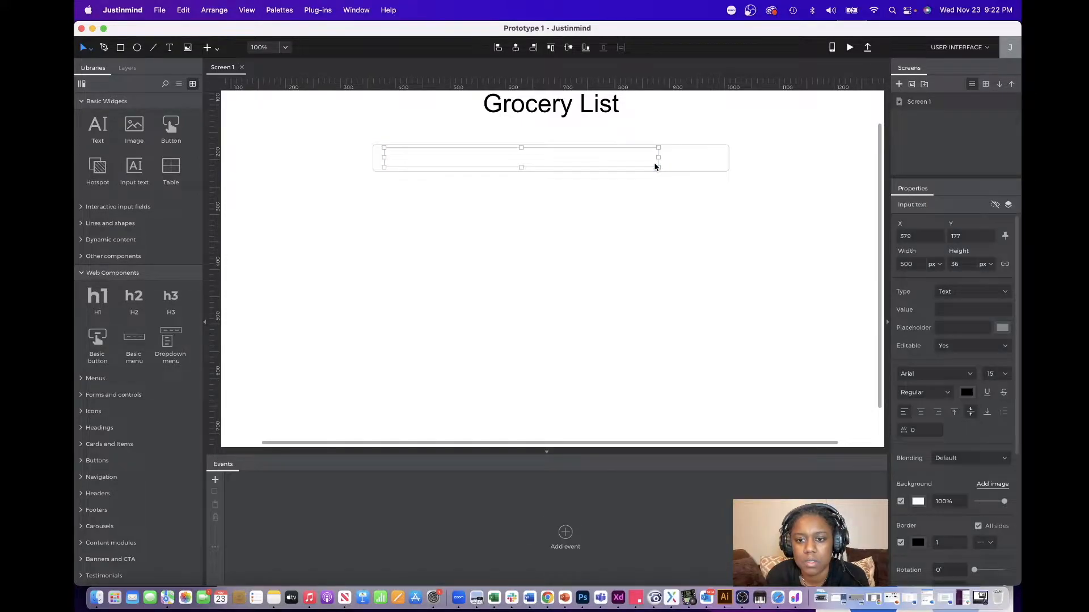
left_click(1003, 375)
scroll(992, 475, "down", 2)
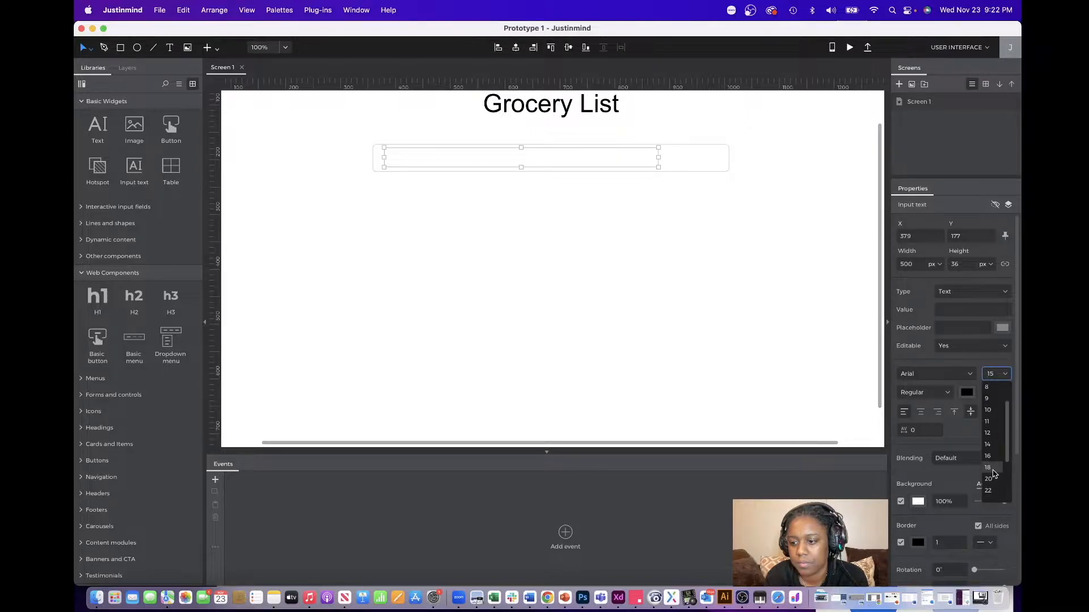
left_click(991, 480)
left_click(598, 264)
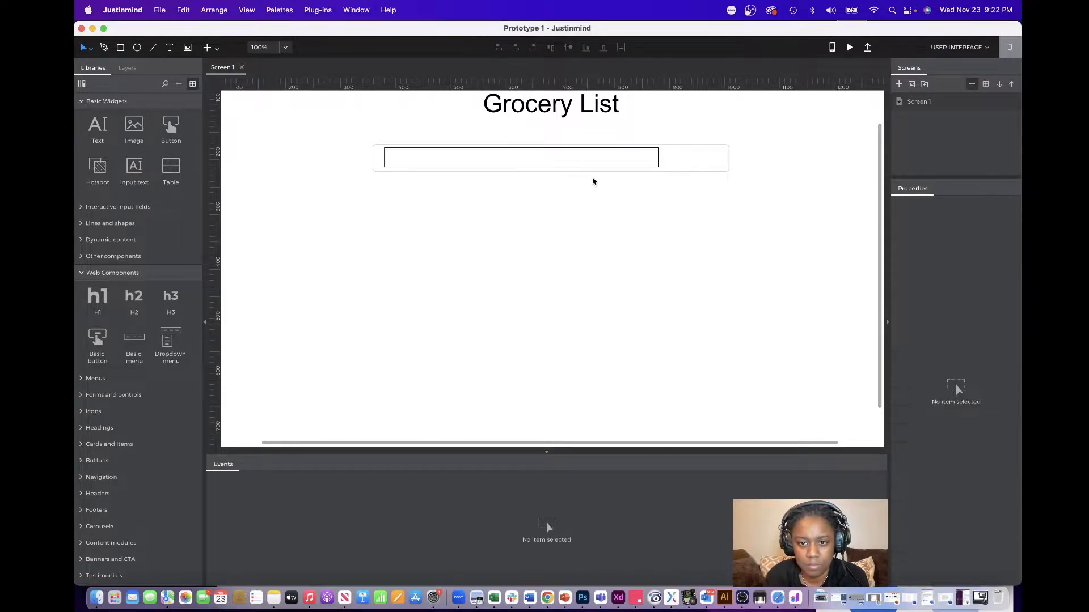
Remove the border from the input text field inside the rectangle.
left_click(608, 167)
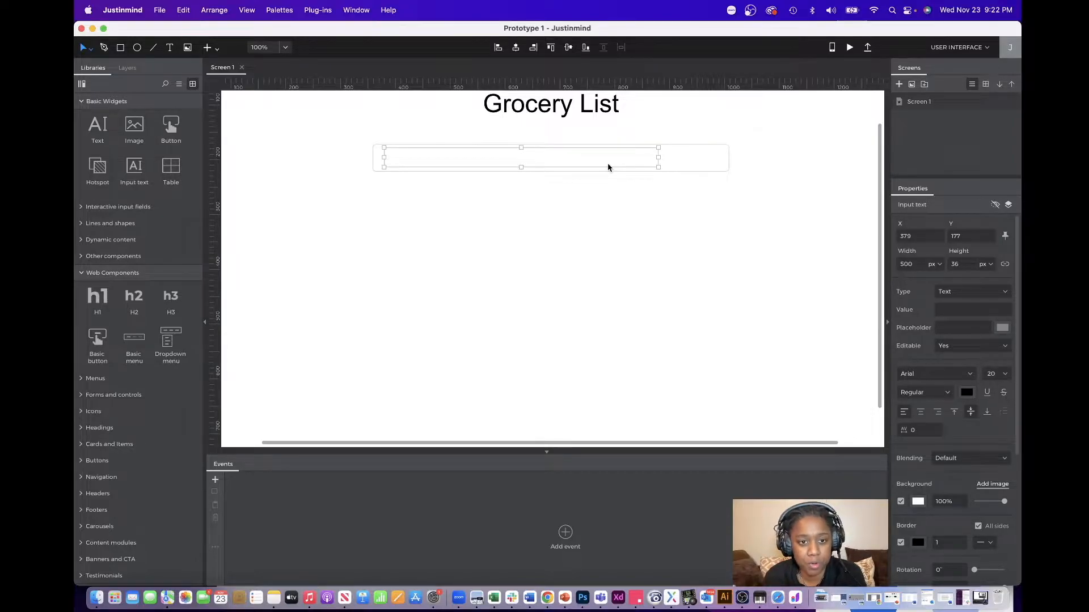
scroll(902, 436, "down", 4)
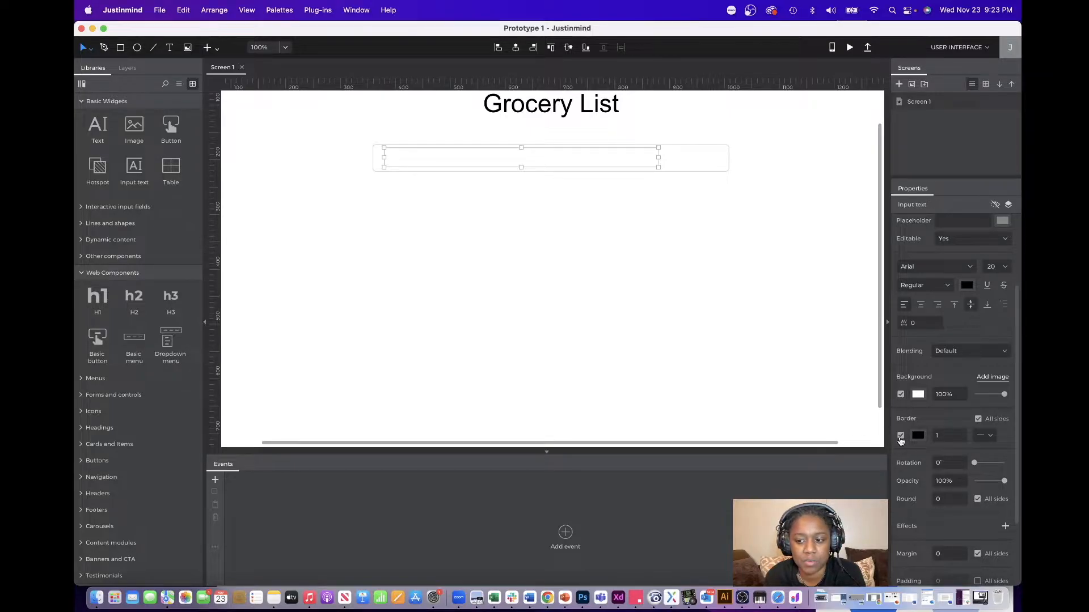
left_click(900, 436)
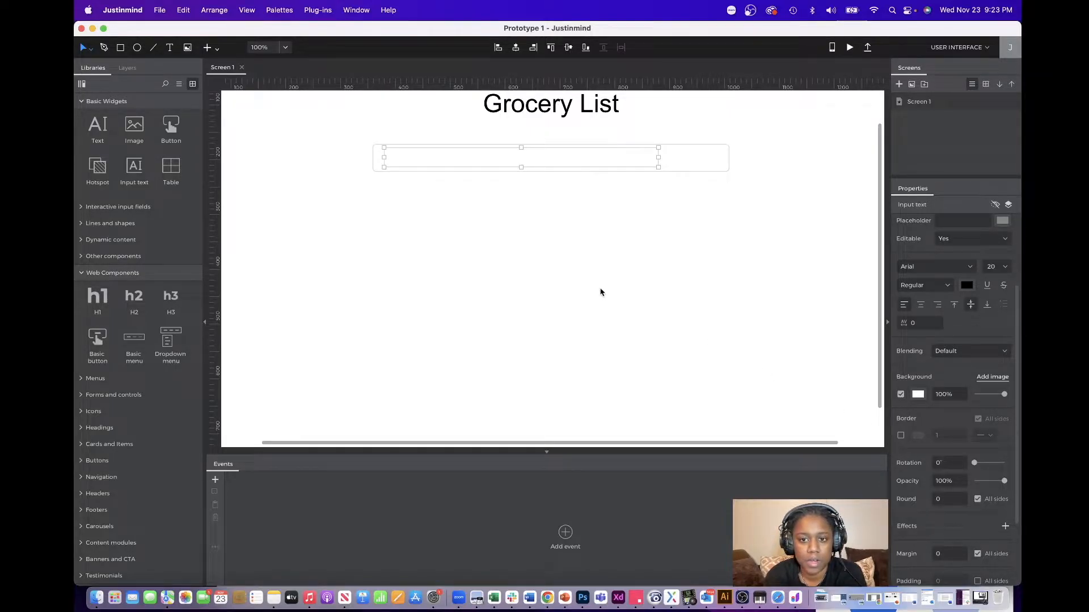
left_click(566, 282)
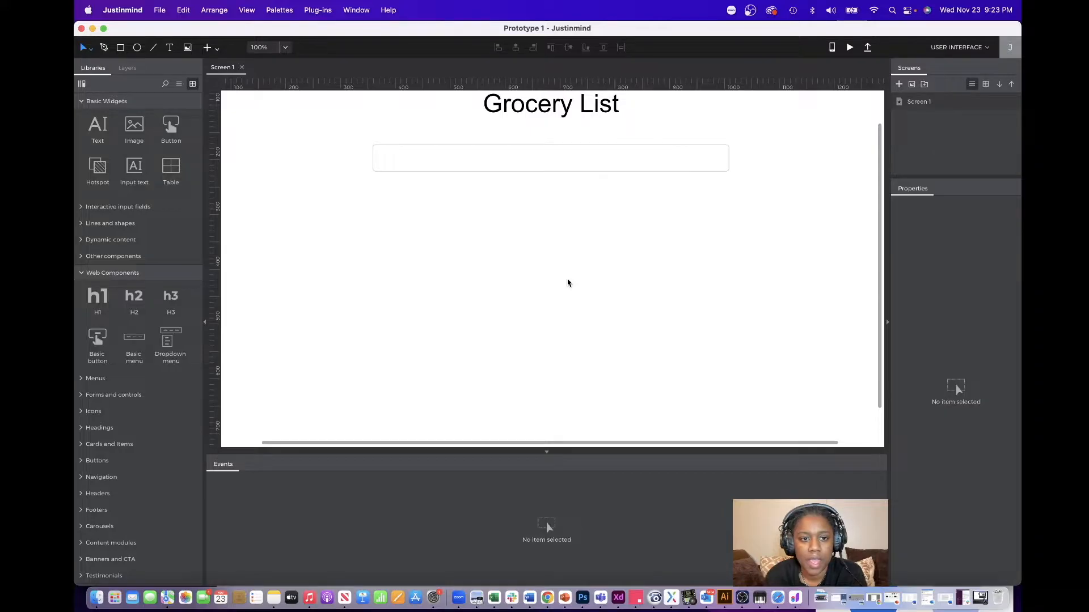
Set the input text field's value to "Milk".
left_click(554, 162)
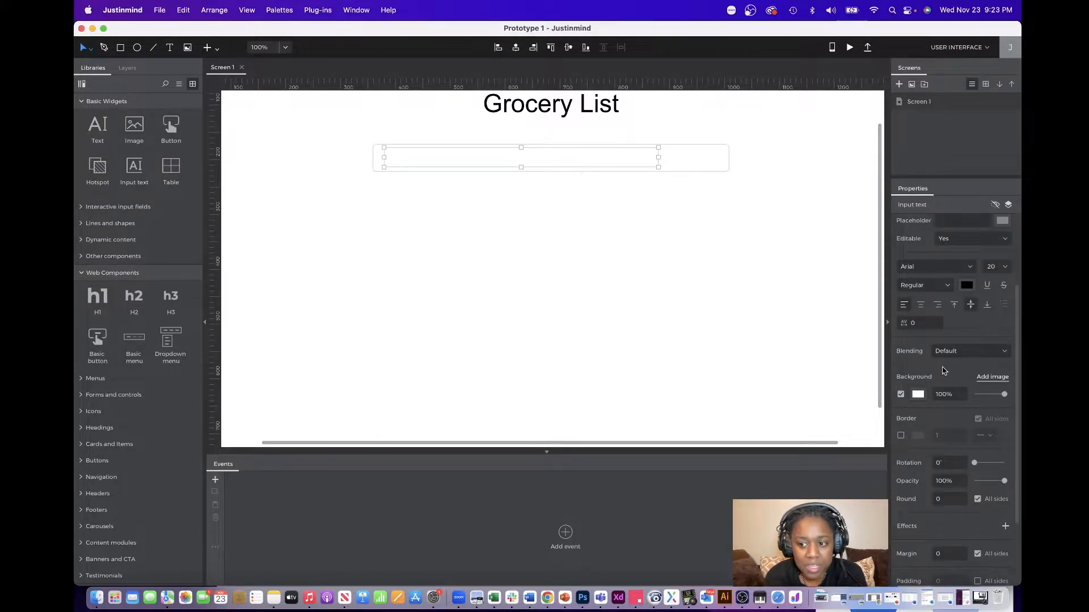
scroll(939, 281, "up", 2)
scroll(939, 281, "up", 1)
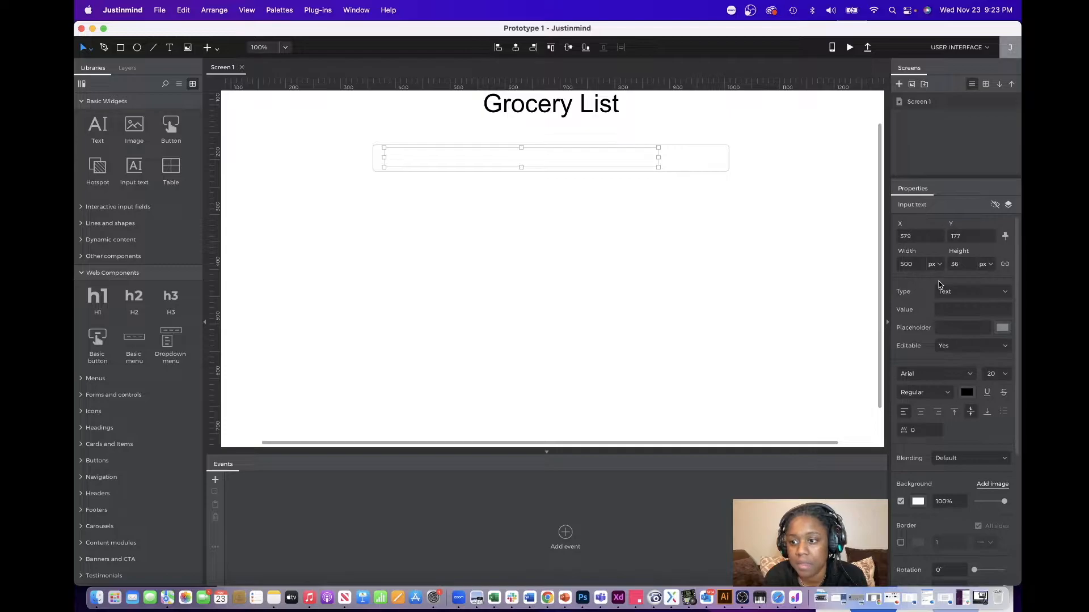
left_click(950, 311)
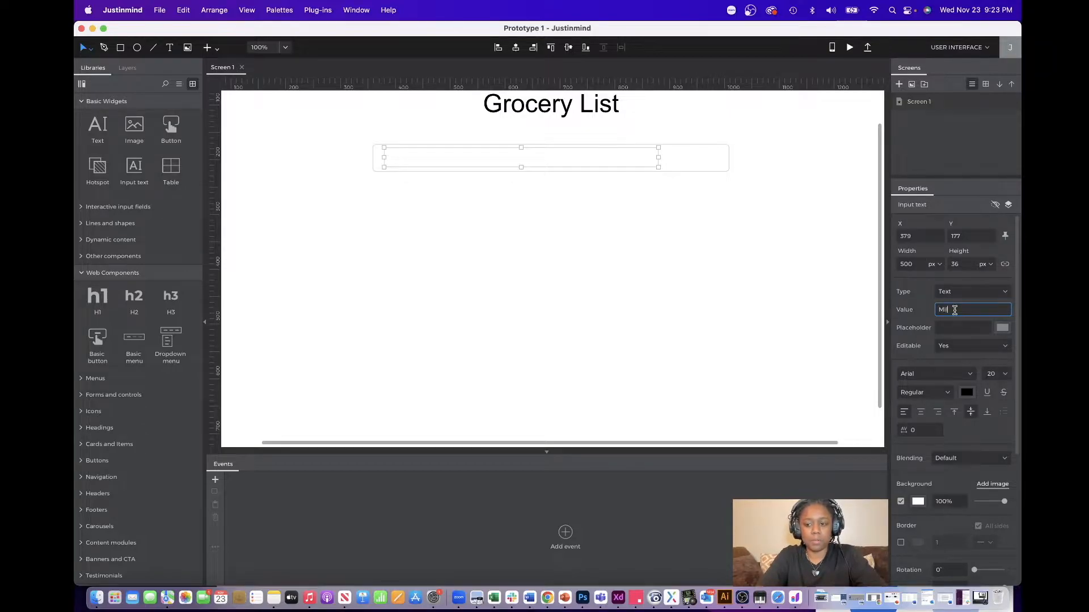
left_click(595, 228)
Make the Milk input text field non-editable by setting Editable to No.
left_click(491, 159)
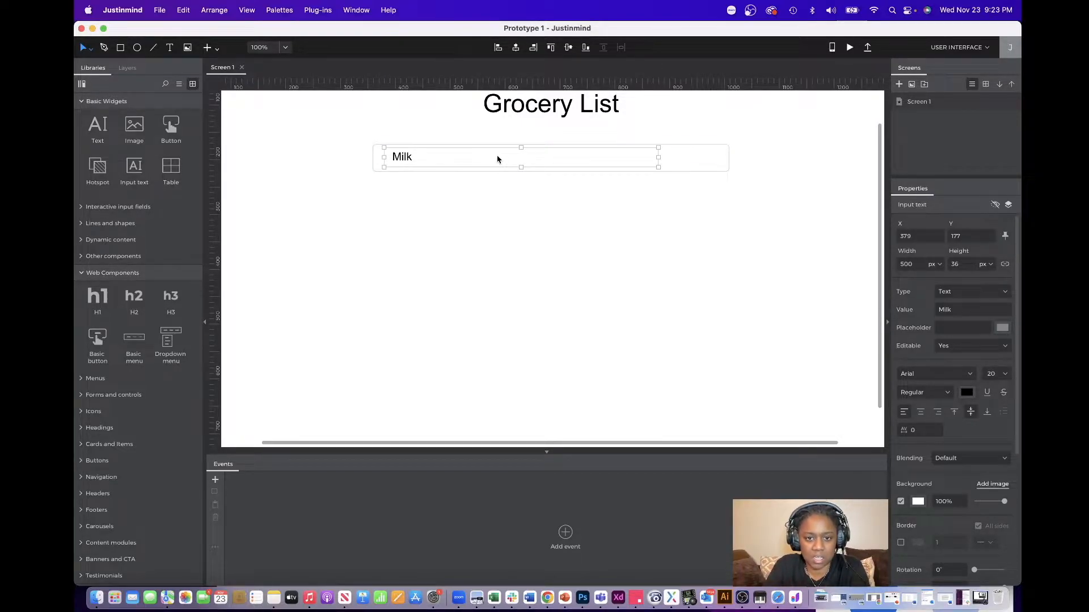
scroll(952, 413, "down", 3)
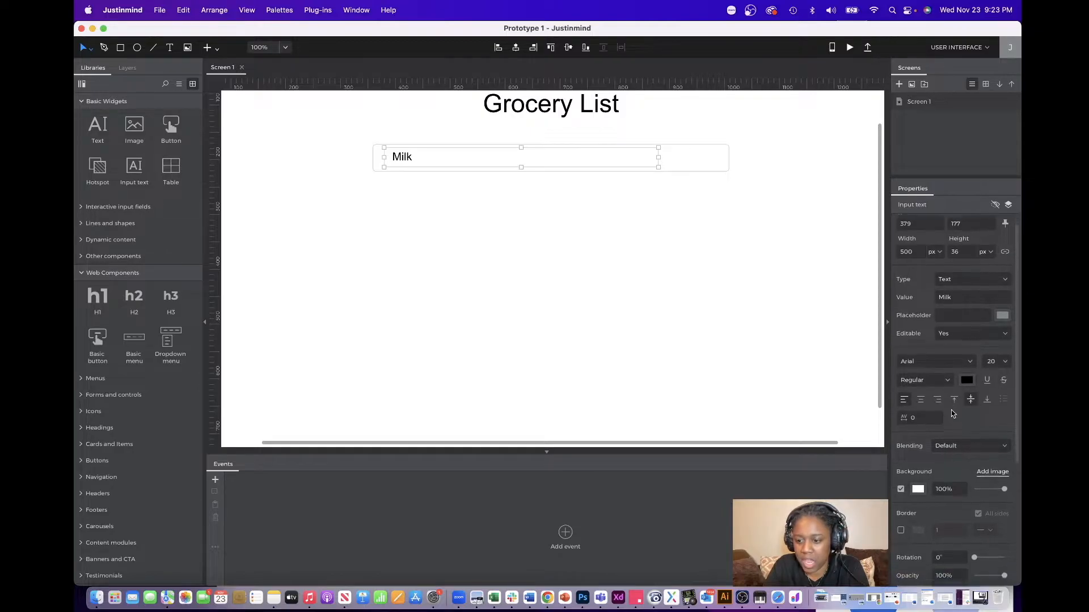
scroll(951, 413, "down", 10)
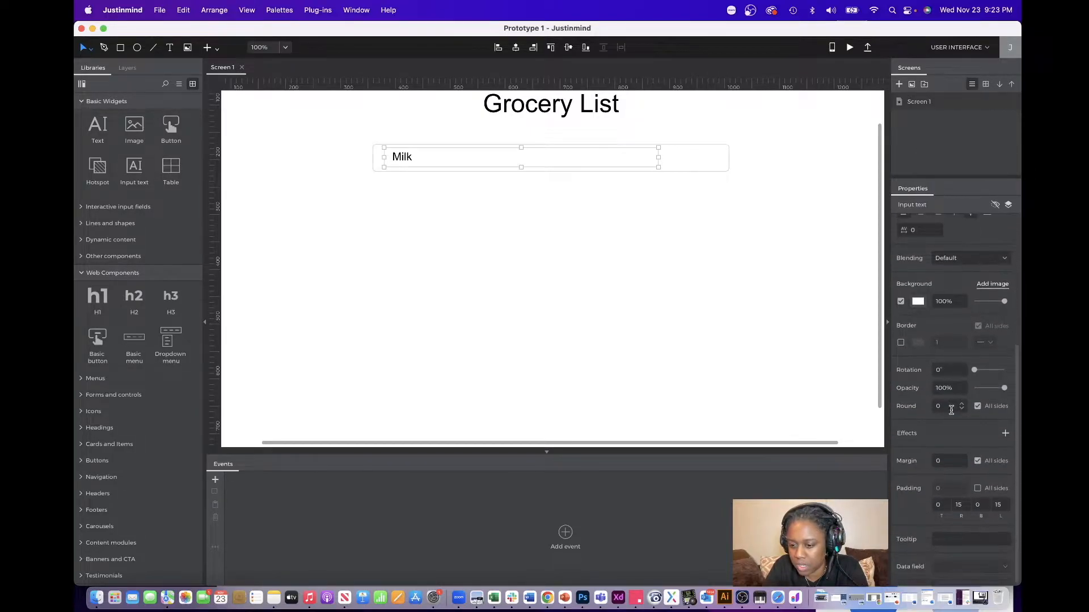
scroll(951, 409, "up", 10)
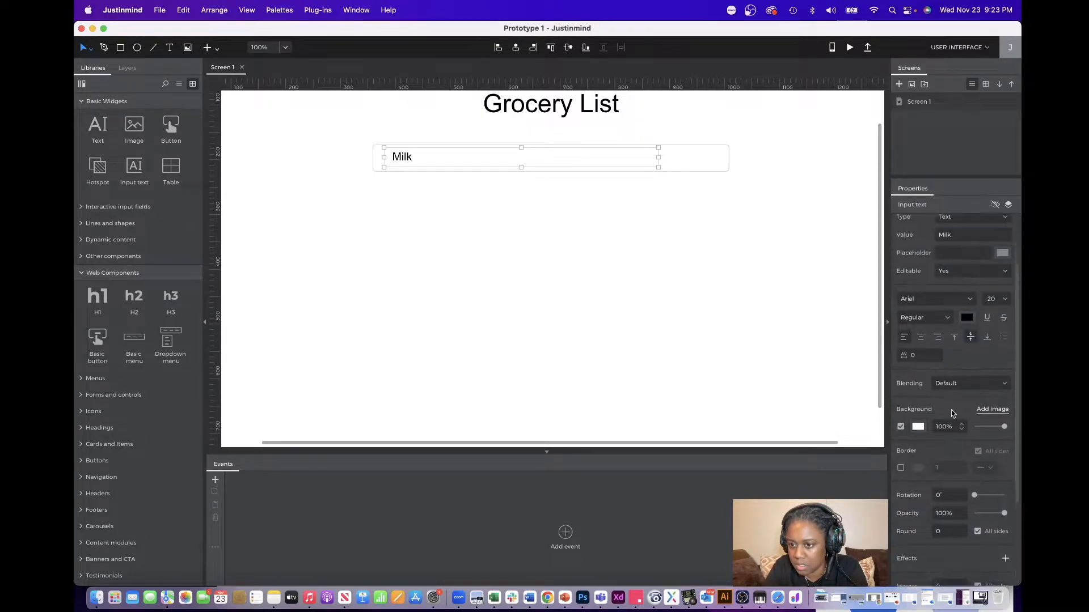
scroll(913, 251, "up", 3)
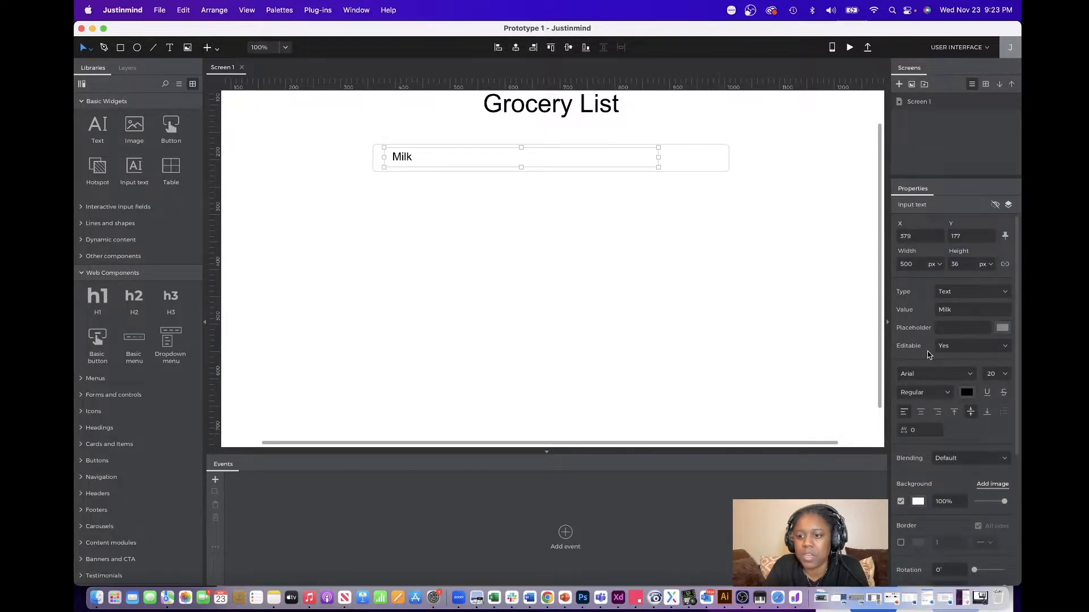
left_click(968, 348)
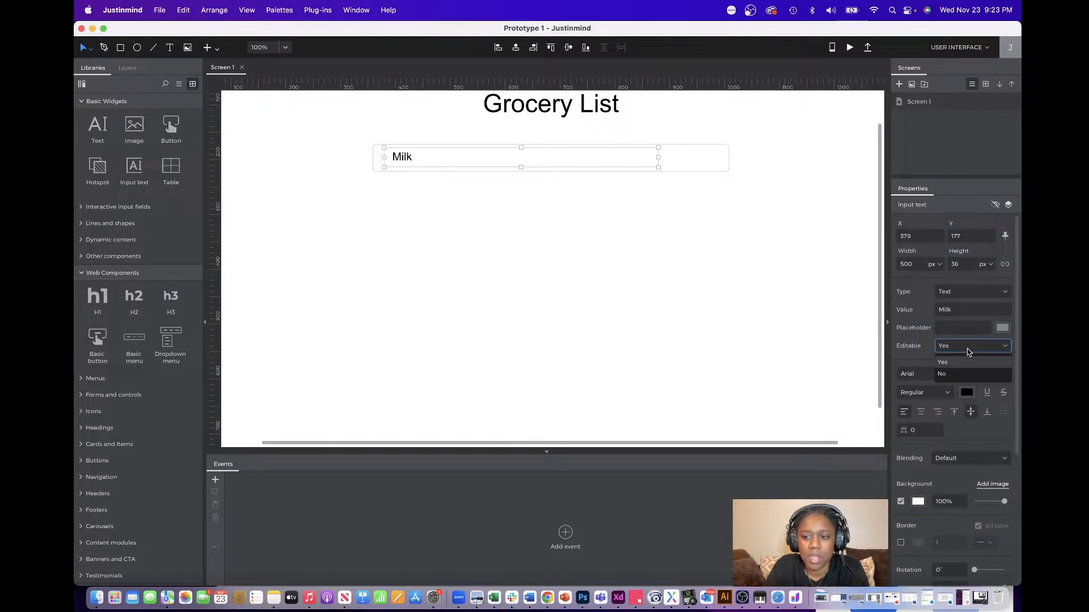
left_click(950, 376)
left_click(438, 223)
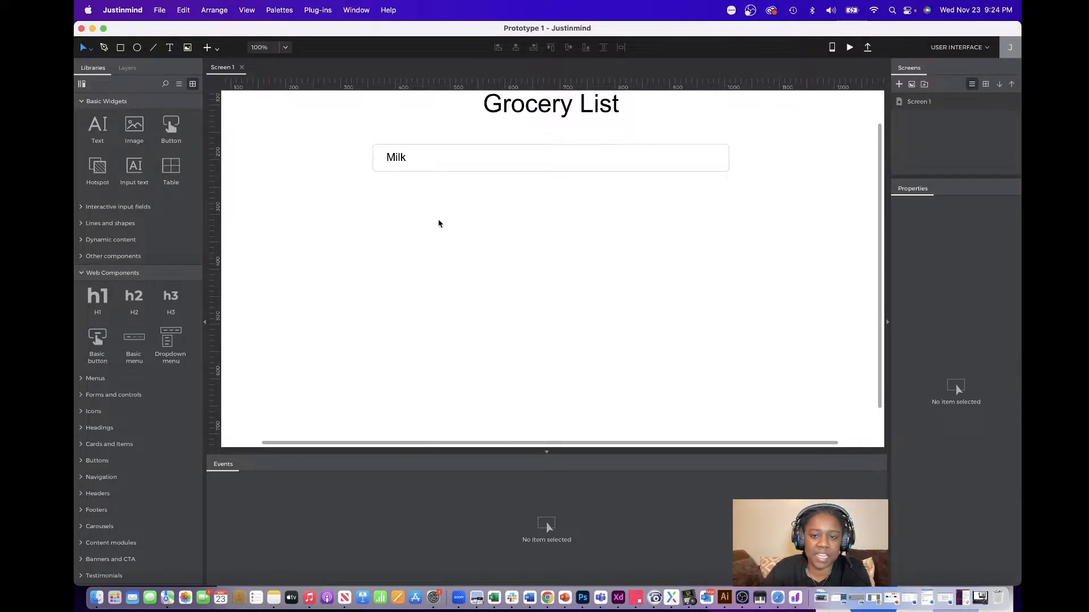
Enable the preinstalled Android Icons library for the prototype.
scroll(439, 223, "up", 3)
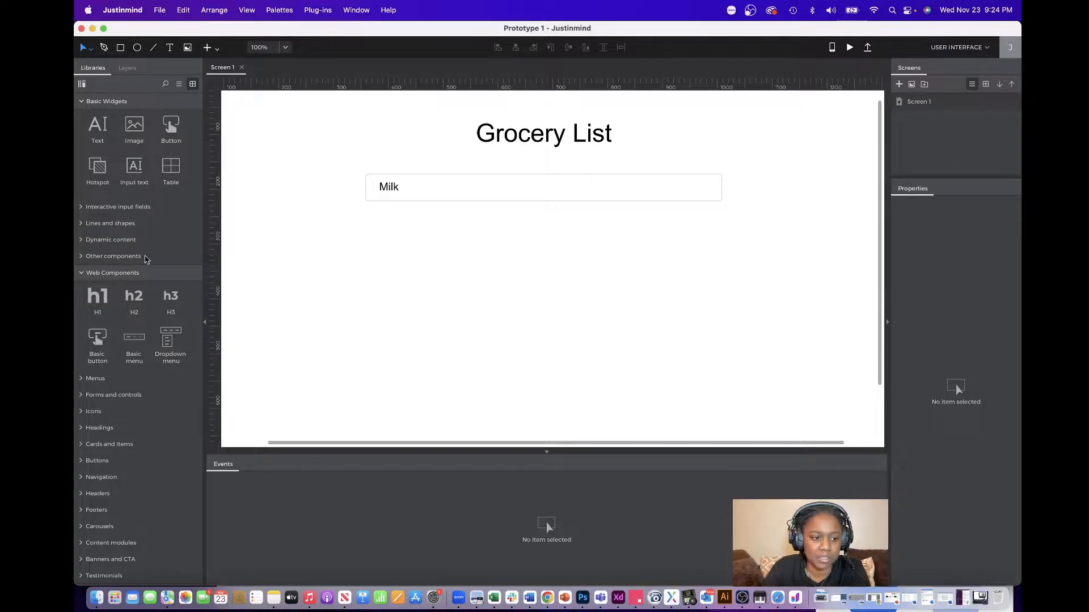
left_click(81, 273)
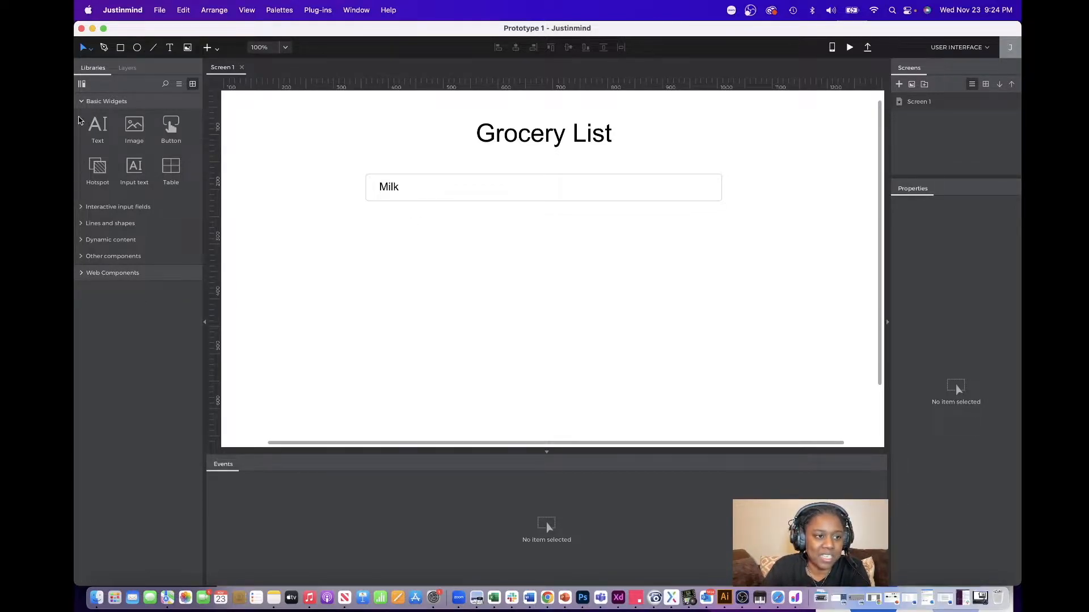
left_click(82, 102)
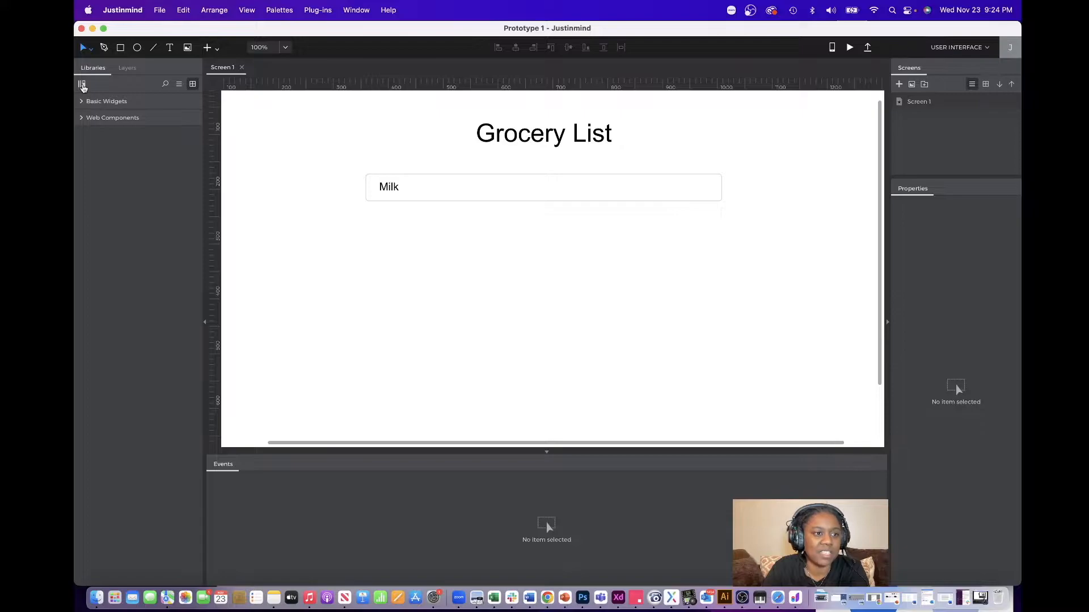
left_click(82, 86)
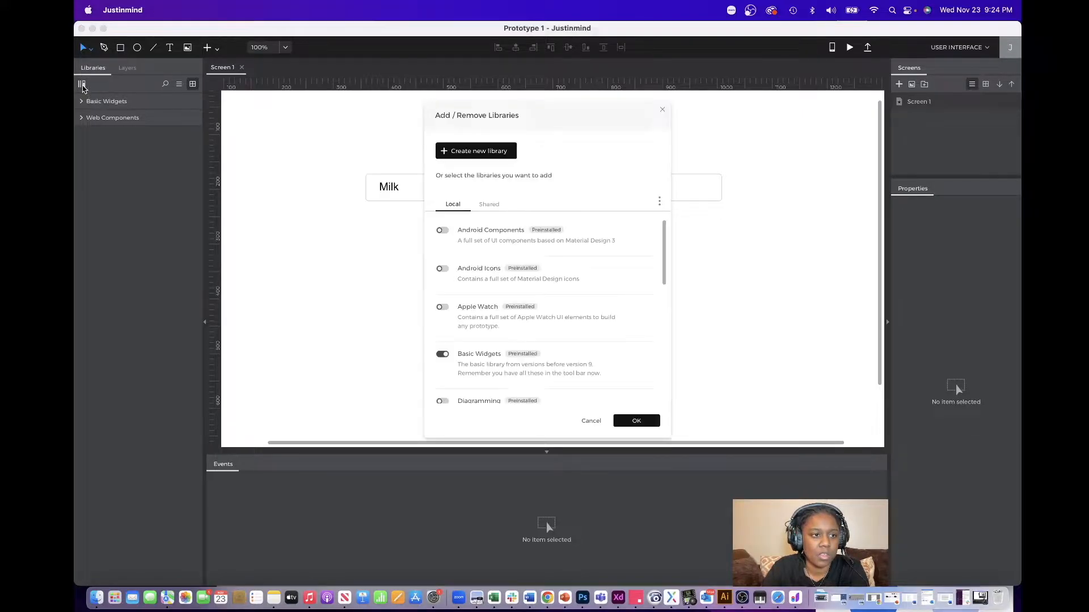
scroll(461, 272, "down", 2)
scroll(461, 272, "down", 2)
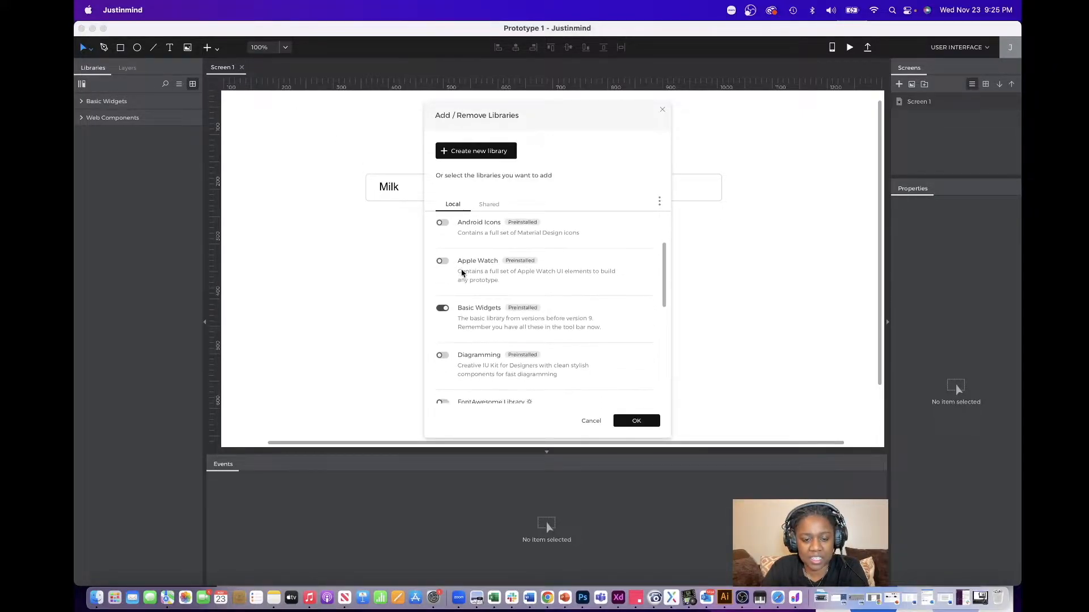
scroll(461, 272, "up", 3)
scroll(462, 275, "down", 3)
scroll(462, 281, "up", 3)
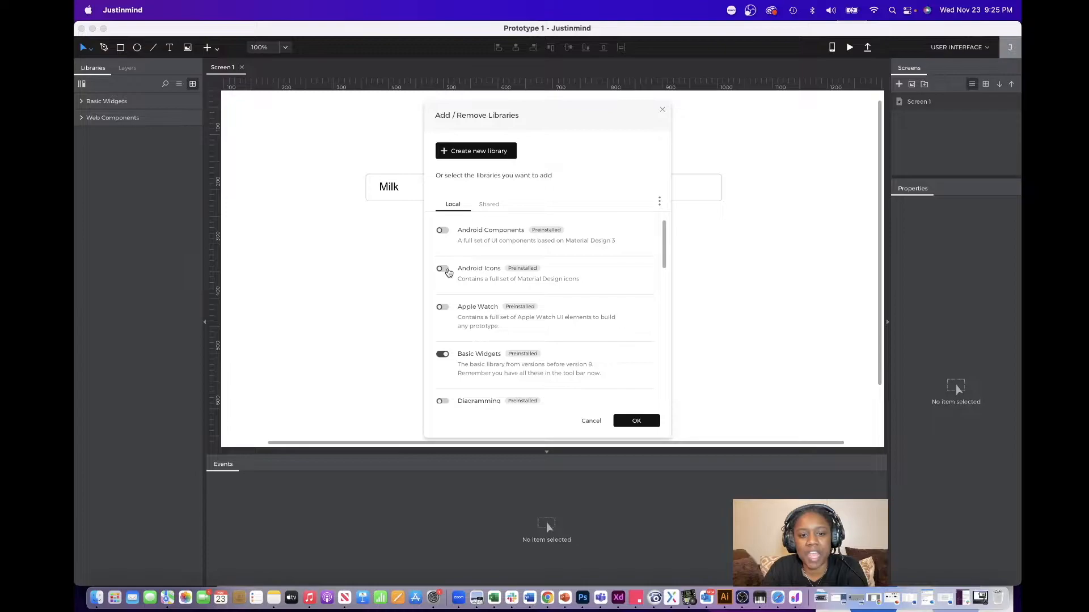
left_click(442, 270)
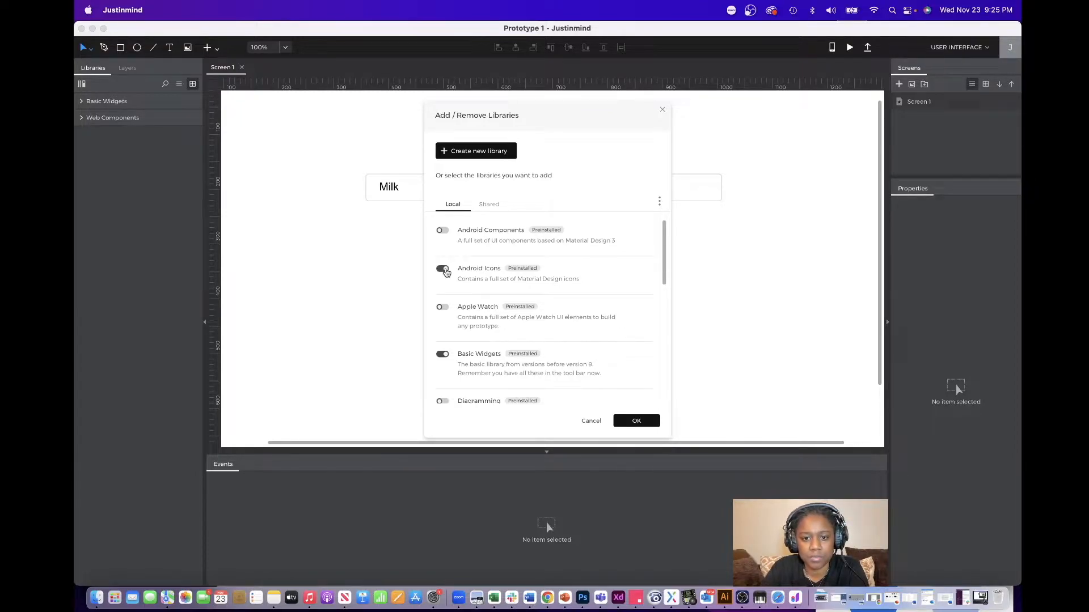
left_click(637, 421)
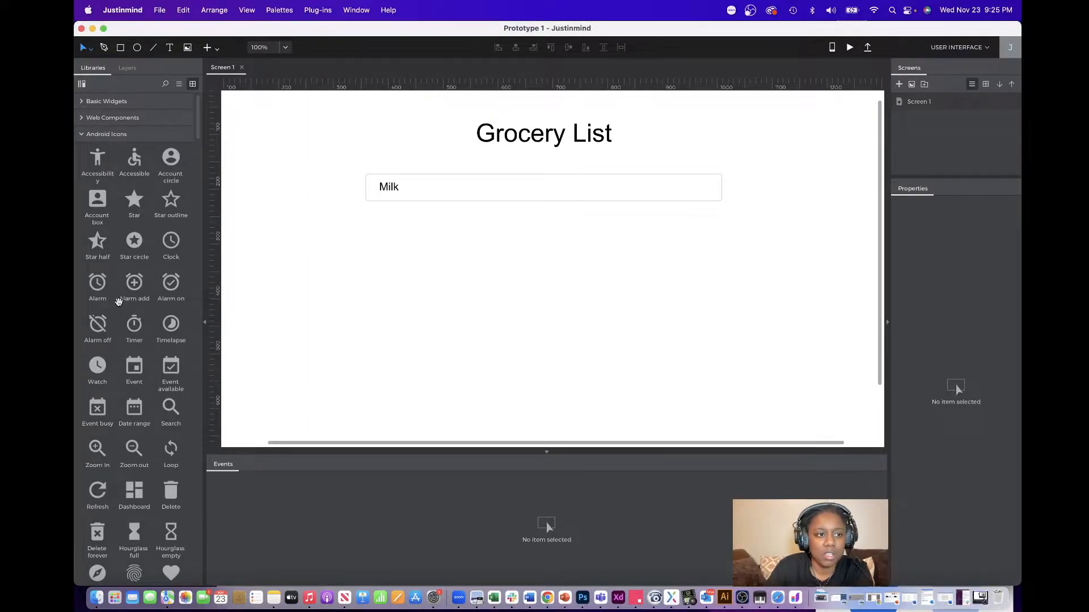
Search the widget libraries for "edit".
left_click(164, 87)
type("ed")
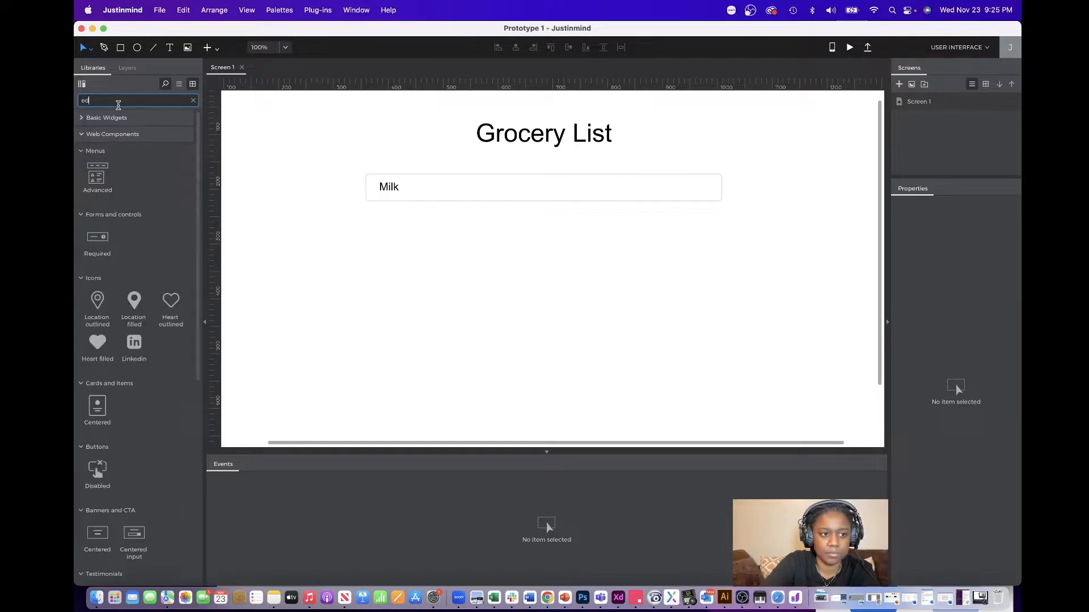
type("it")
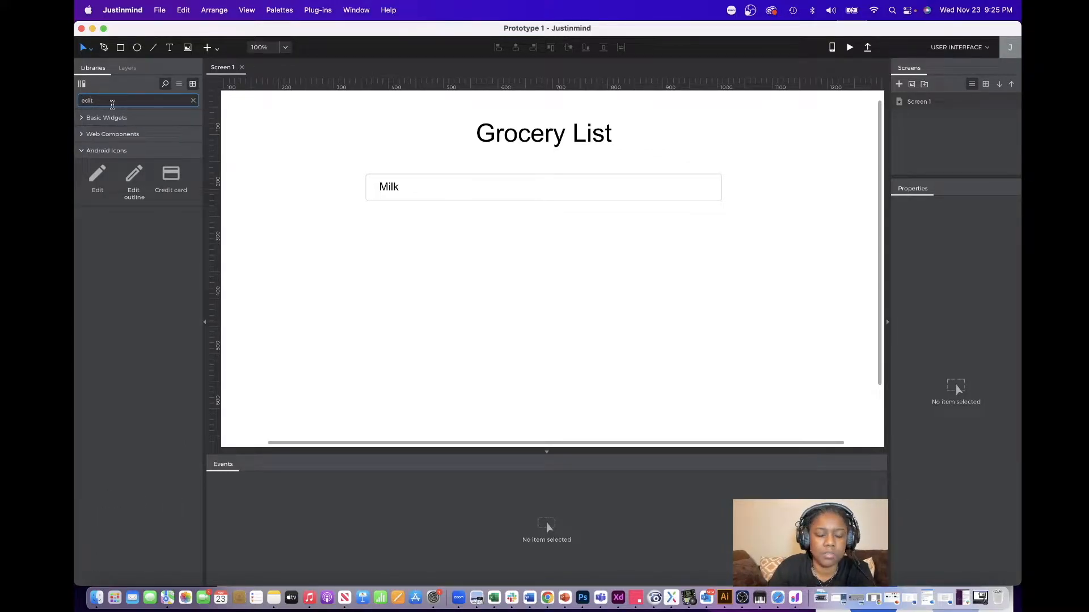
Filter the libraries by "chec" and place the Web Components Check icon inside the Milk row, near its right end.
key("BackSpace")
key("BackSpace")
key("BackSpace")
key("BackSpace")
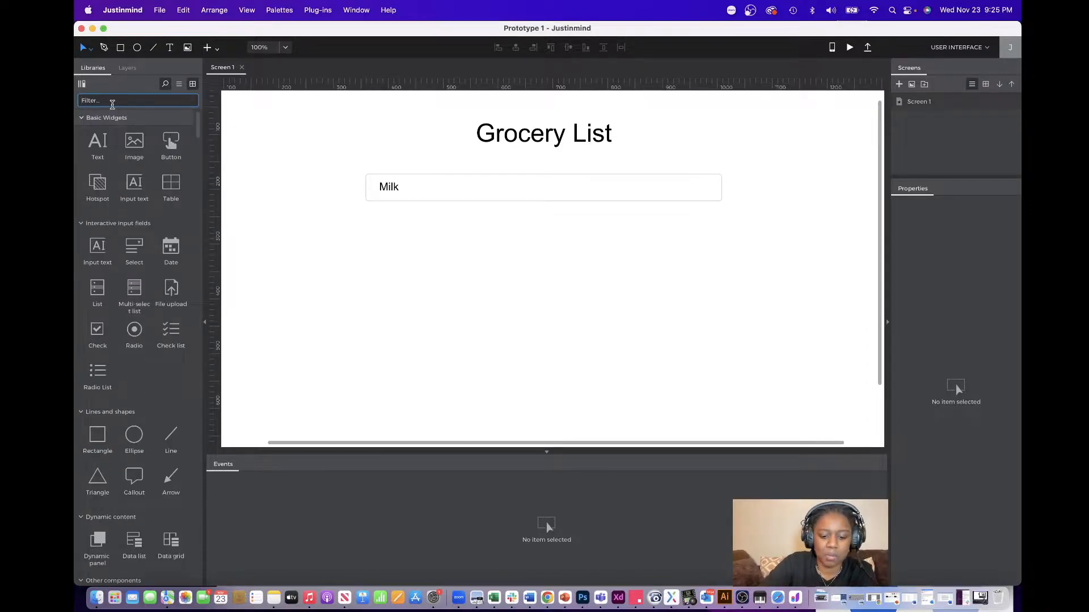
type("chec")
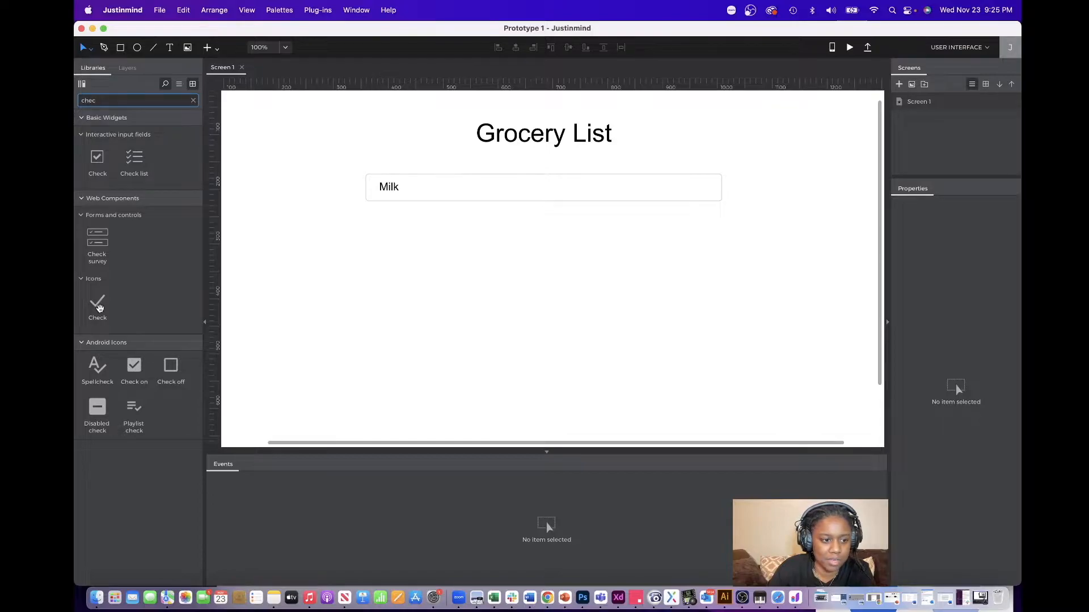
left_click_drag(99, 308, 655, 192)
Nudge the check icon up and to the right within the Milk row, to X 883.87 and Y 186.
key("Up")
key("Up")
key("Up")
key("Up")
key("Up")
key("Up")
key("Up")
key("Up")
key("Up")
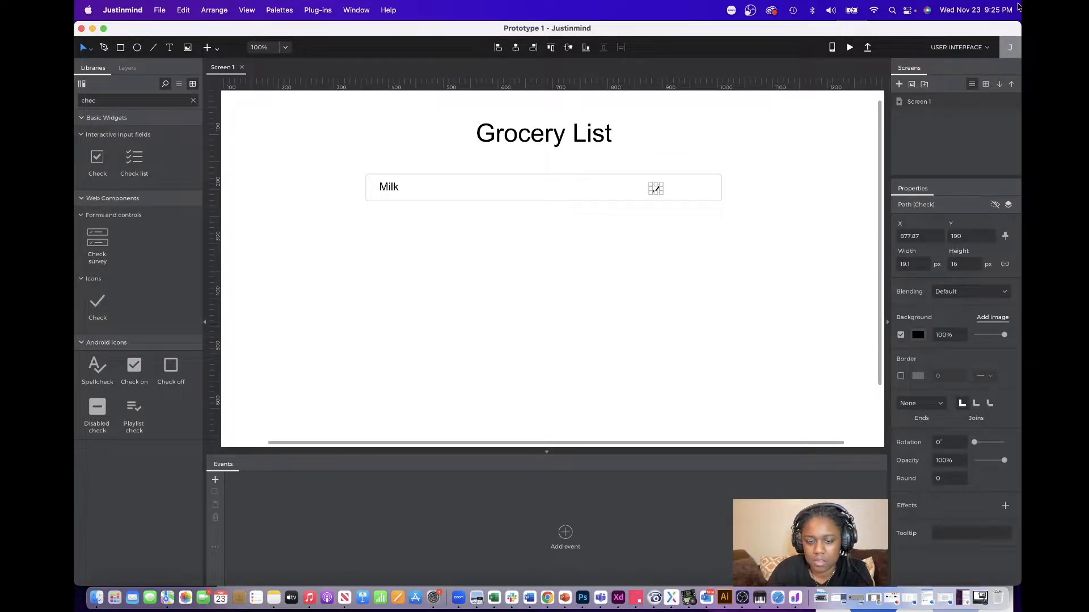
key("Up")
key("Up")
key("Right")
key("Right")
key("Right")
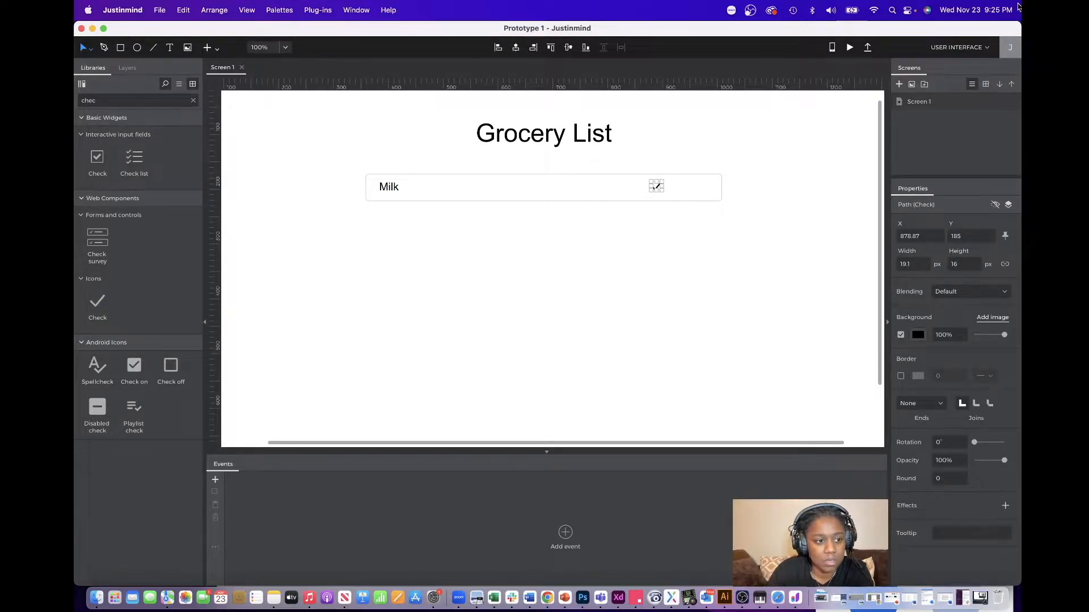
key("Right")
key("Right")
key("Right")
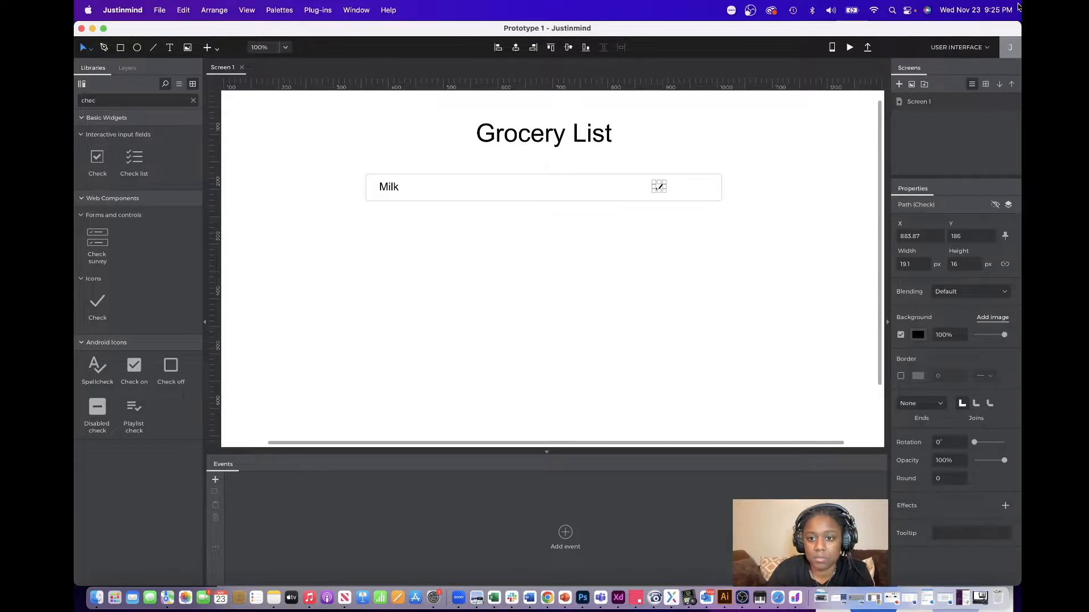
left_click(638, 304)
Search the widget libraries for "trash".
left_click(127, 101)
key("BackSpace")
key("BackSpace")
key("BackSpace")
key("BackSpace")
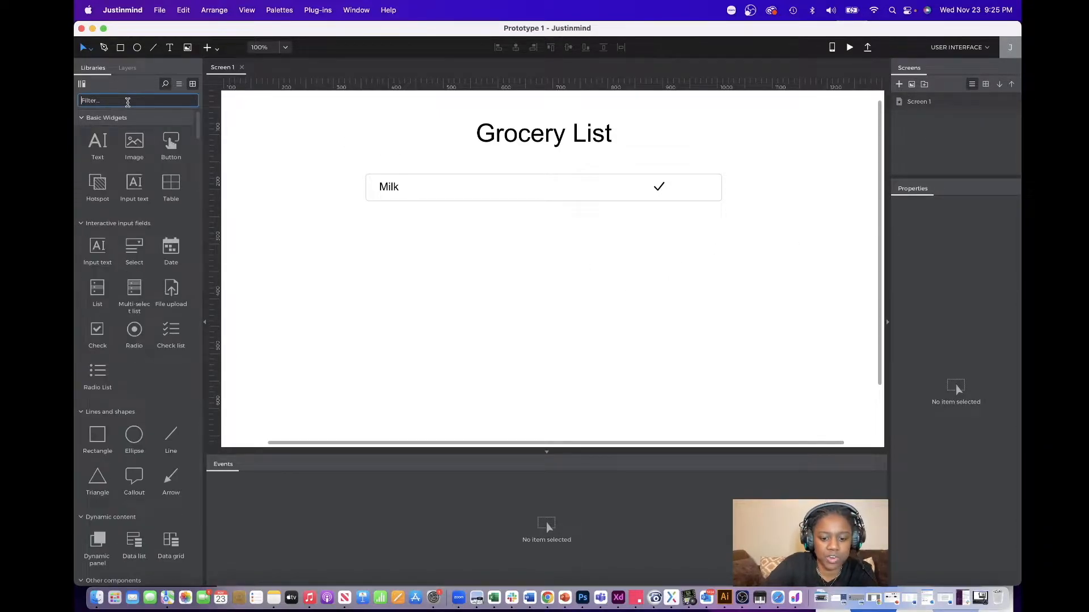
type("trash")
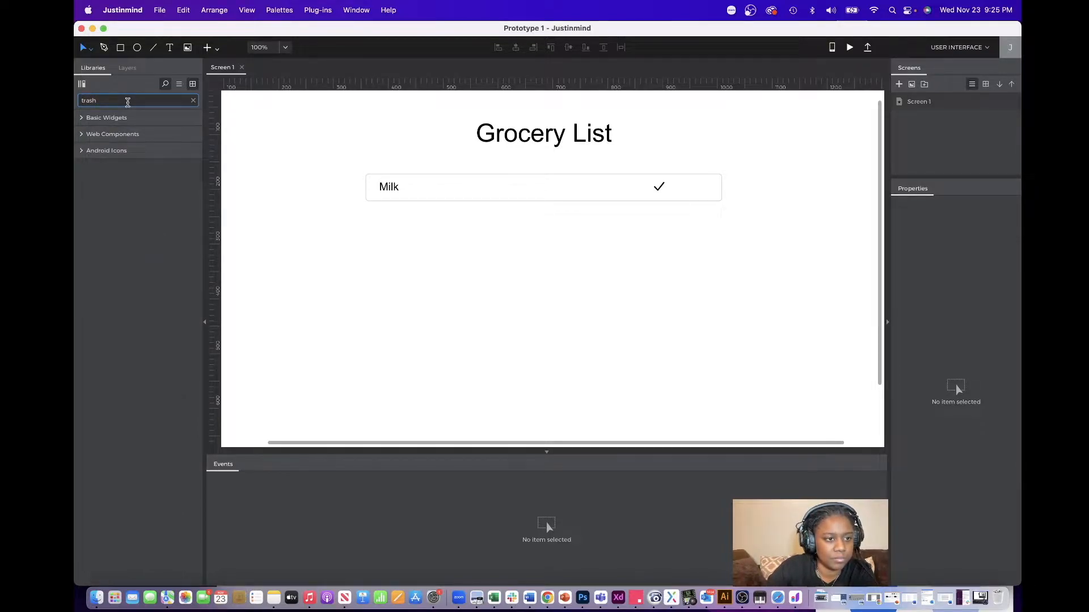
Filter the libraries by "delet" and place the Android Delete icon right of the check icon in the Milk row, at X 965, Y 185.
key("BackSpace")
key("BackSpace")
key("BackSpace")
key("BackSpace")
key("BackSpace")
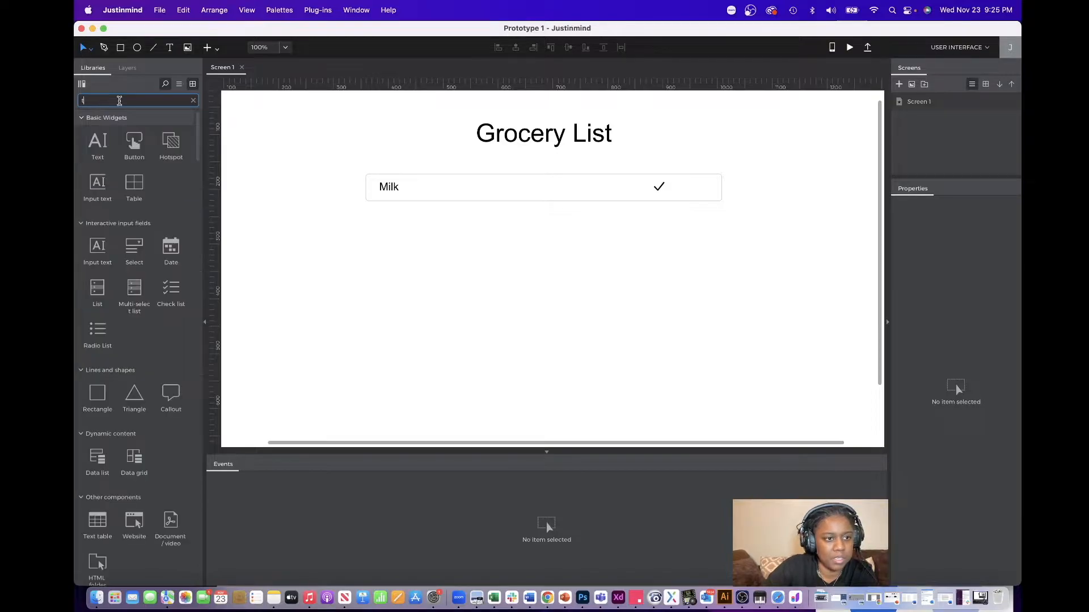
type("dele")
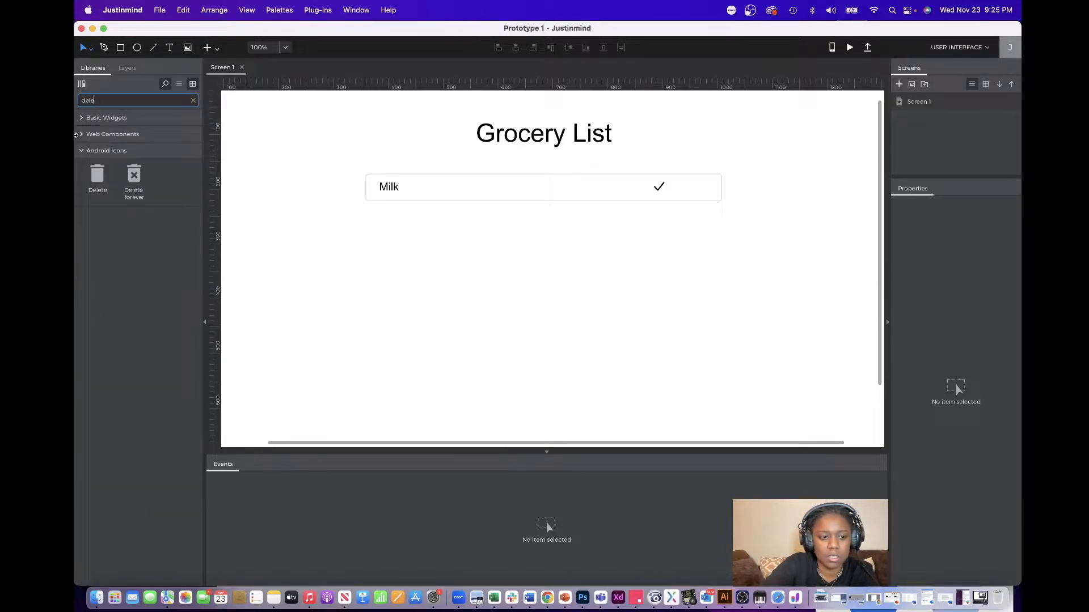
type("t")
left_click_drag(97, 176, 699, 185)
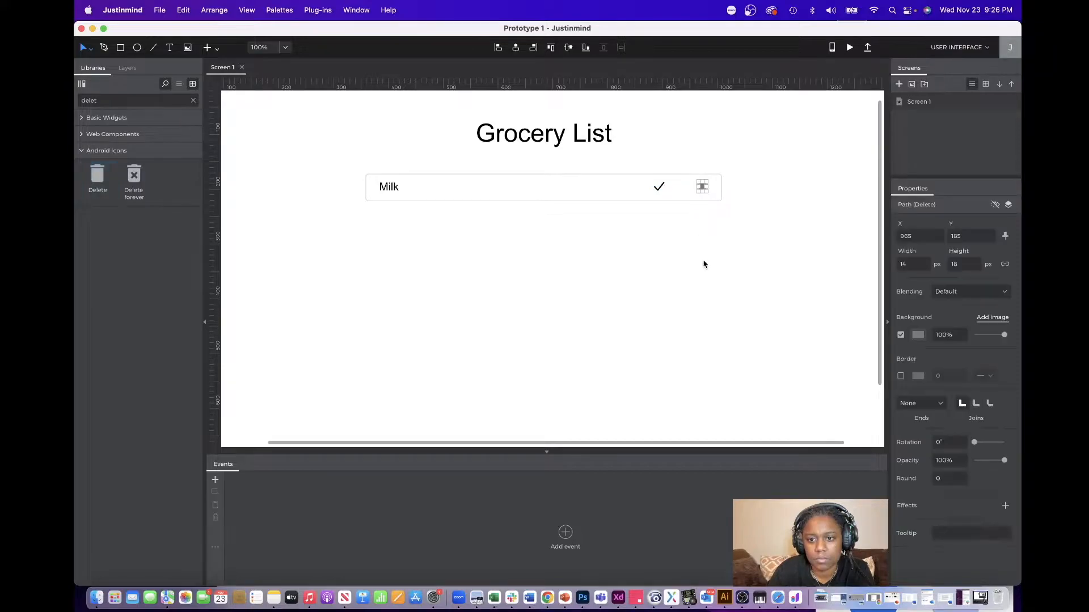
left_click(707, 289)
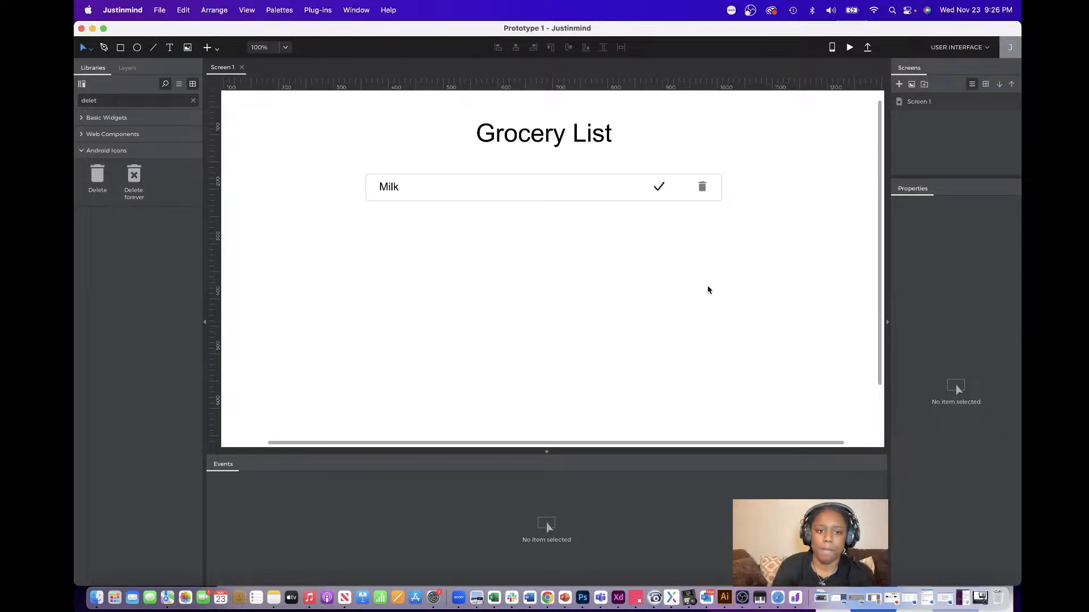
Add an on Click event to the Milk input text field that enables Input 1 for editing.
left_click(523, 196)
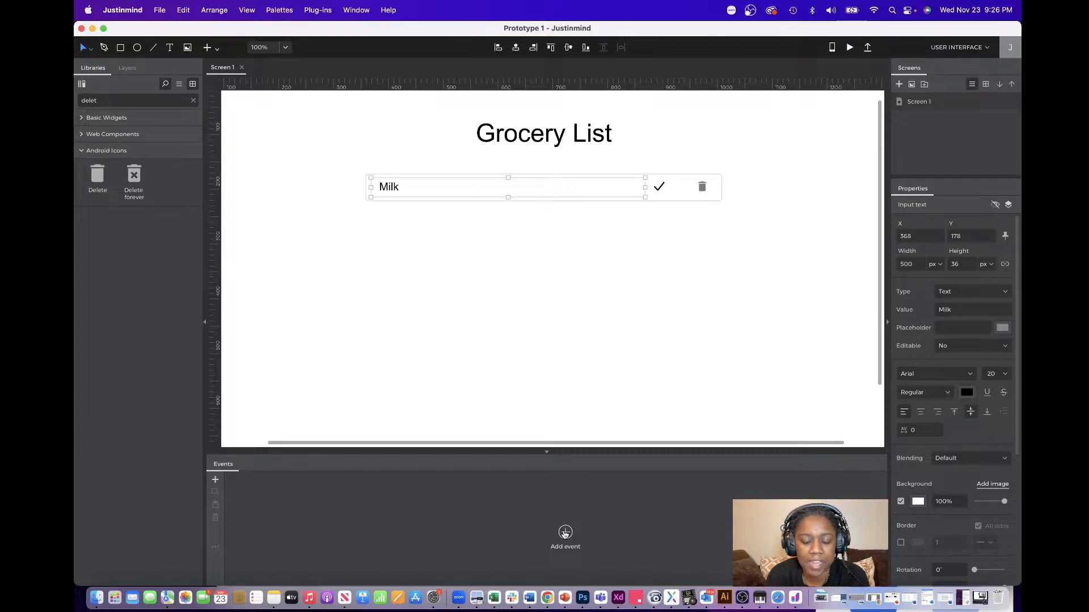
left_click(565, 533)
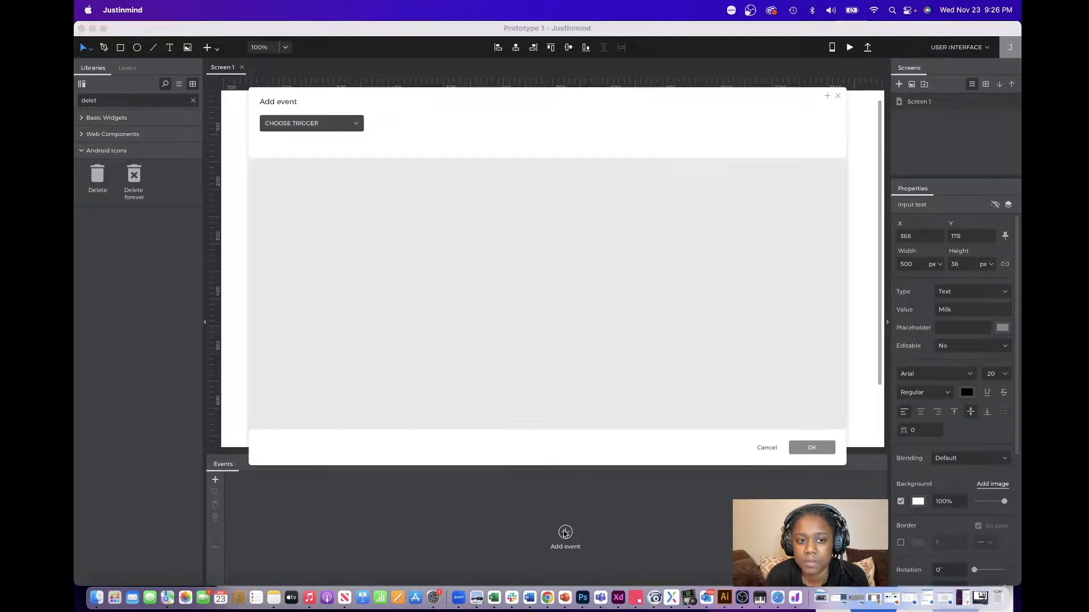
left_click(326, 127)
mouse_move(317, 144)
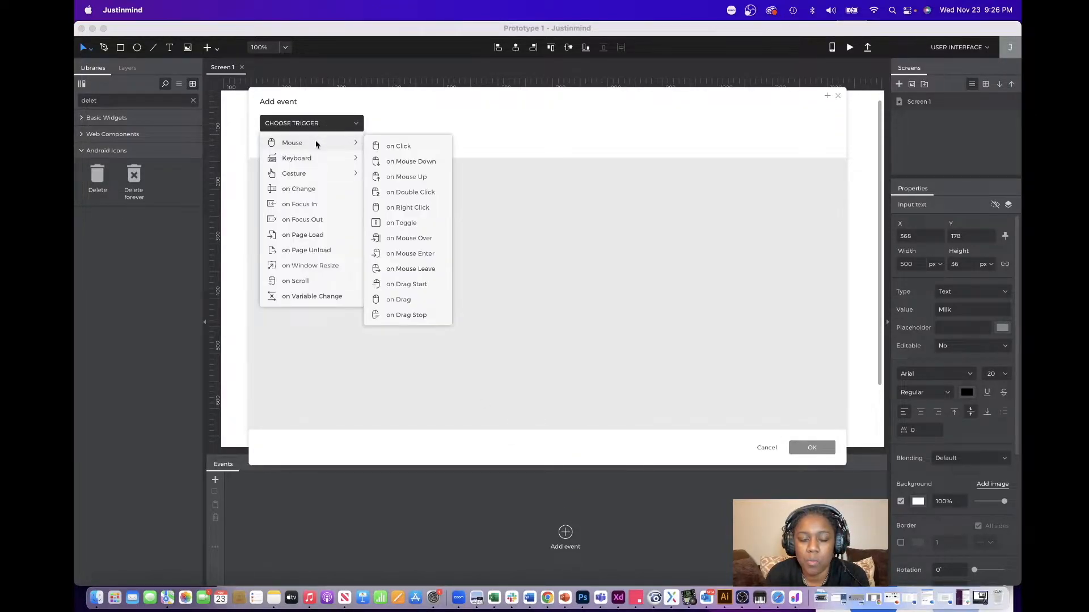
left_click(399, 146)
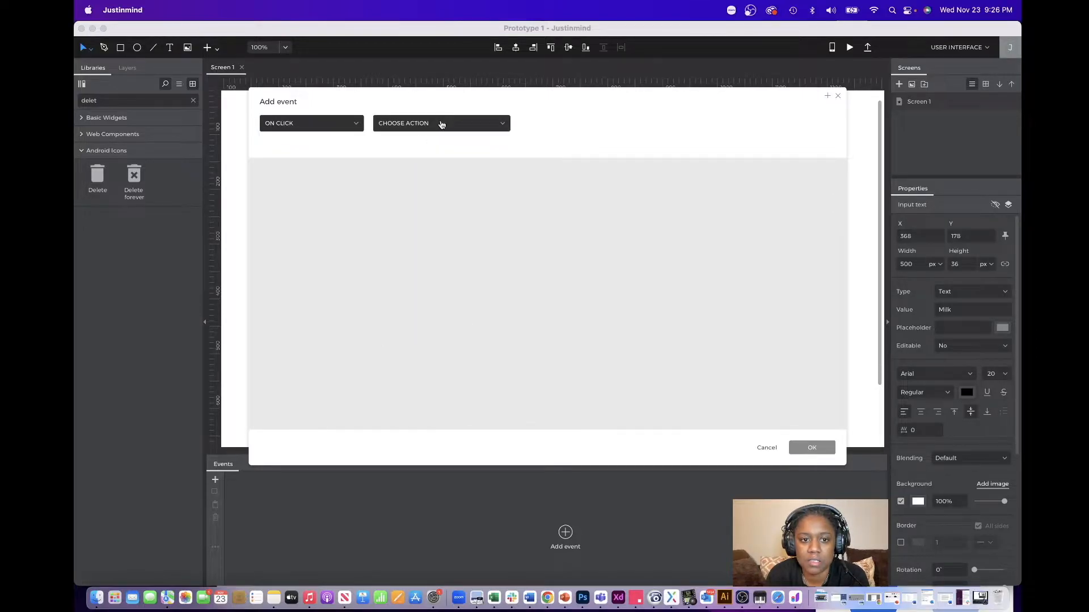
left_click(442, 124)
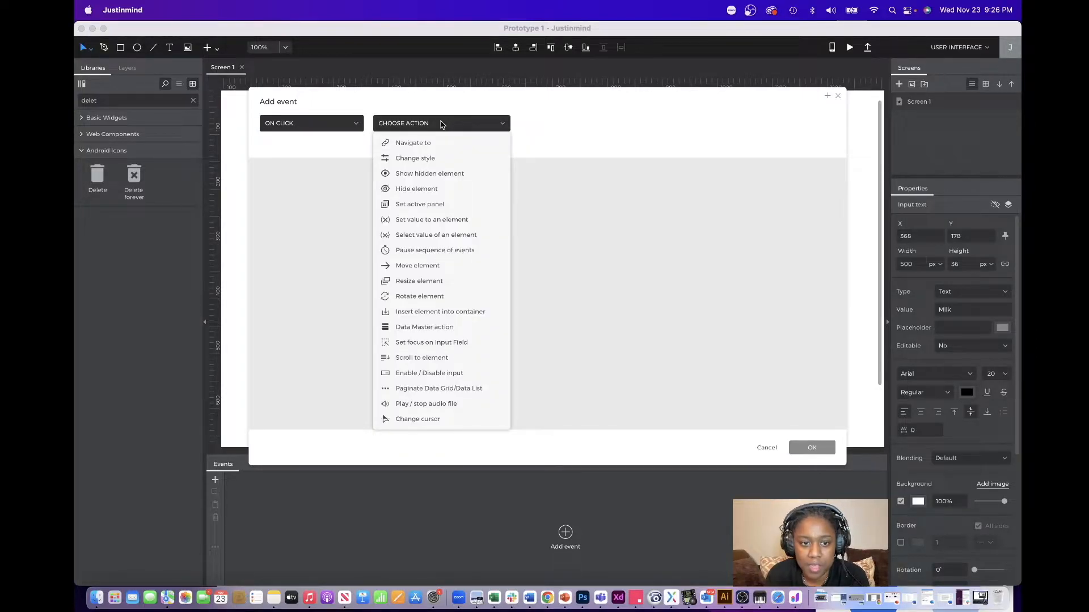
left_click(441, 374)
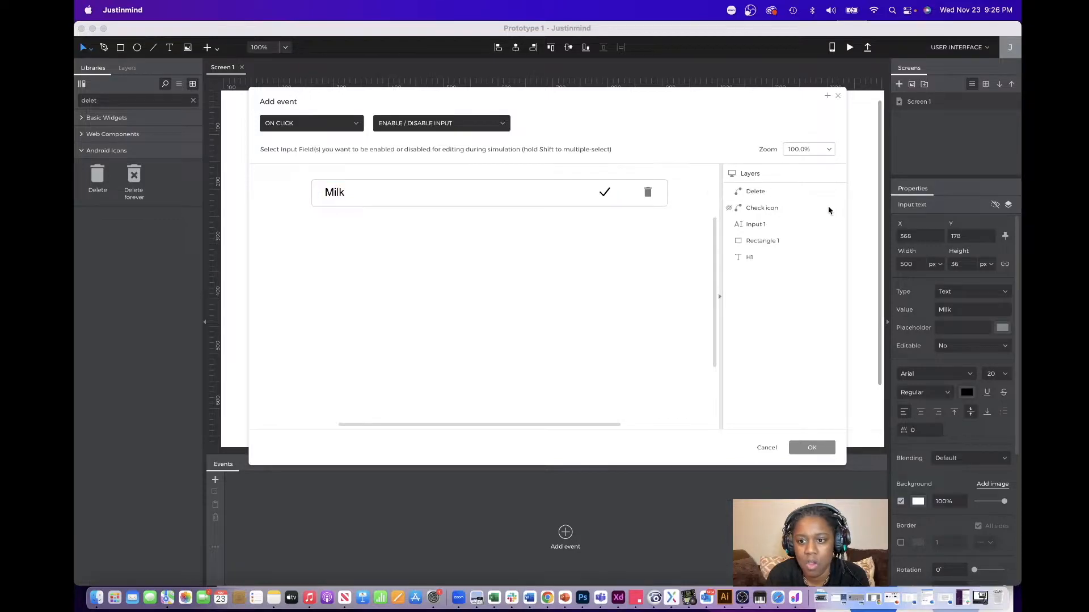
left_click(752, 227)
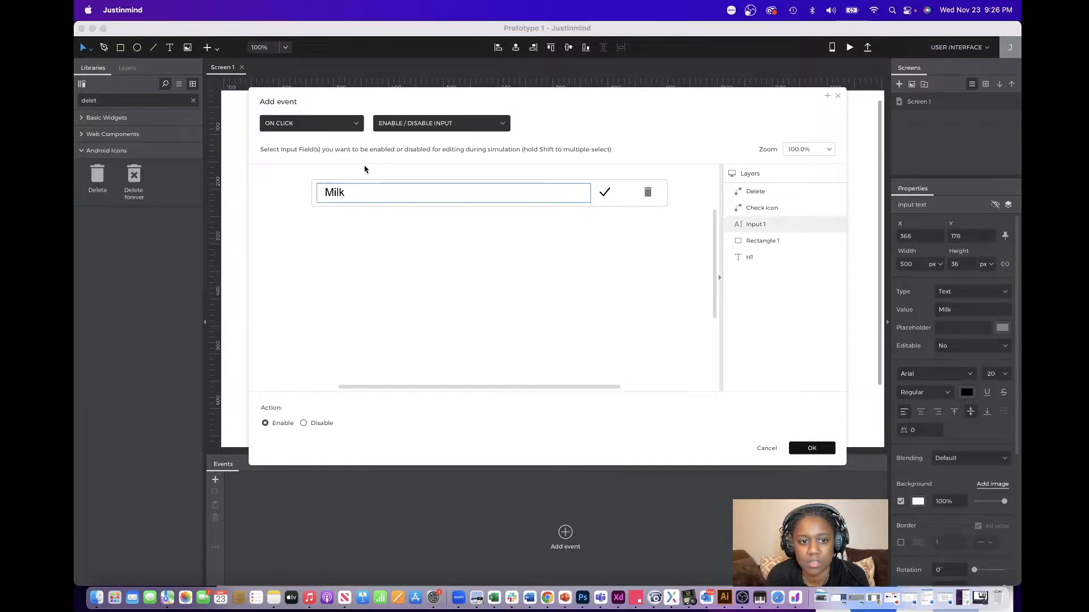
left_click(812, 448)
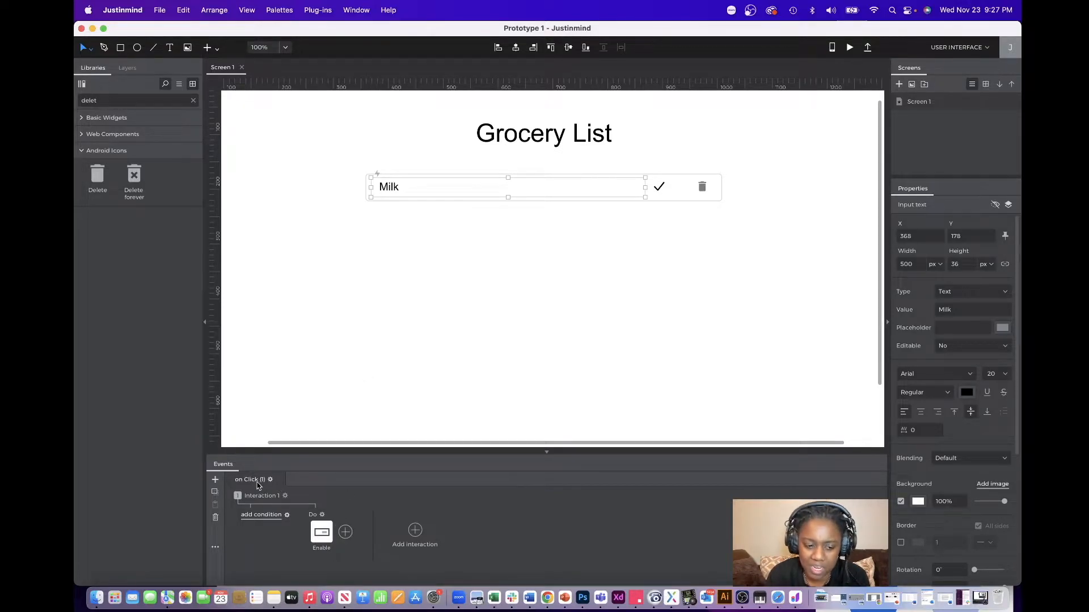
left_click(344, 533)
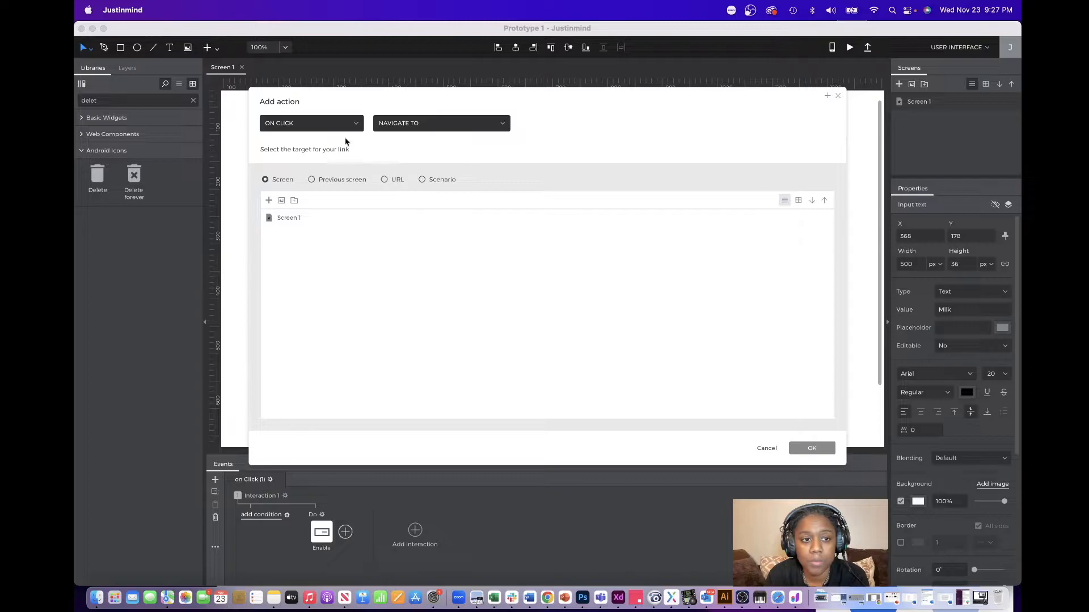
left_click(428, 125)
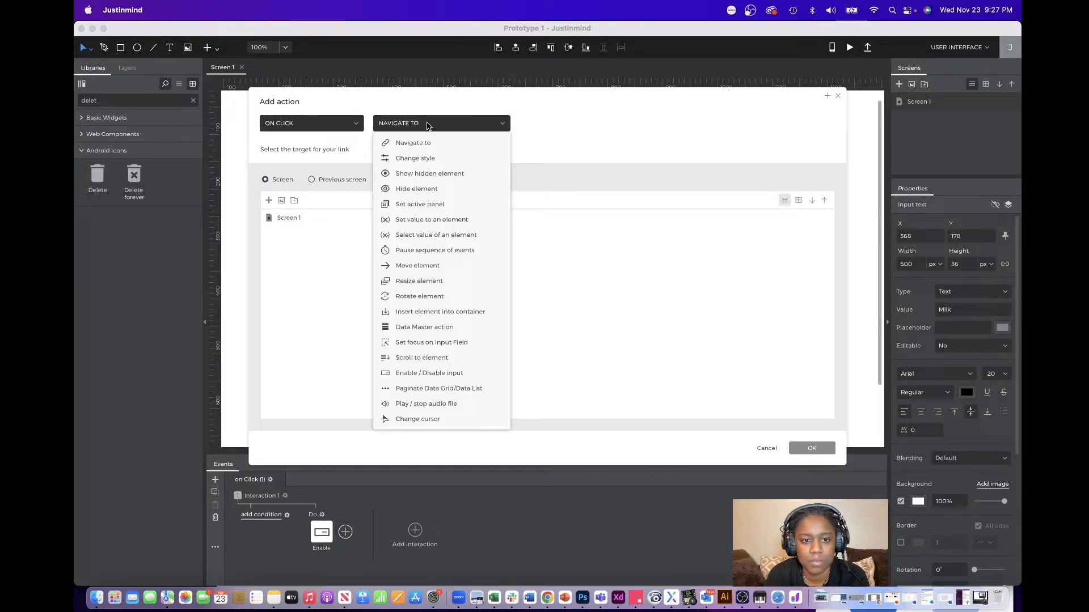
left_click(766, 448)
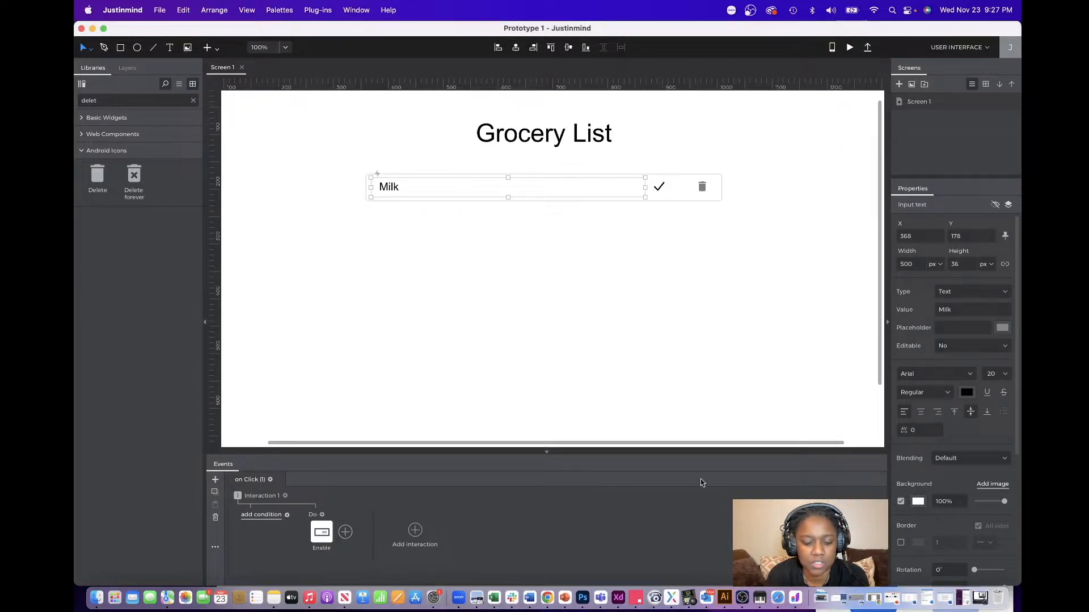
Add a Change Style action to the Milk input's on Click event that sets its background colour to #EFEFEF.
left_click(346, 533)
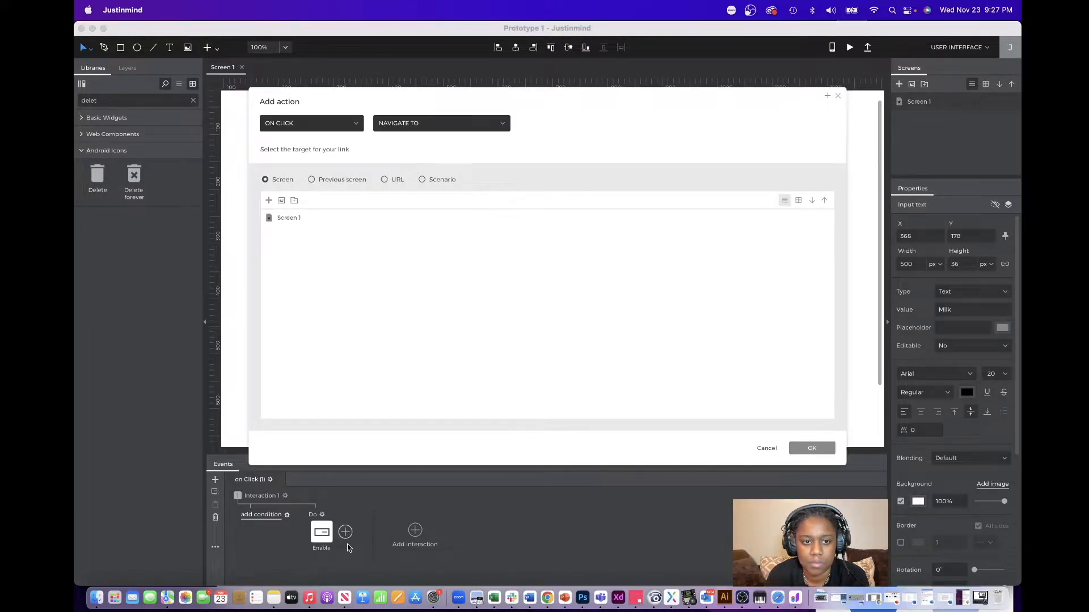
left_click(448, 124)
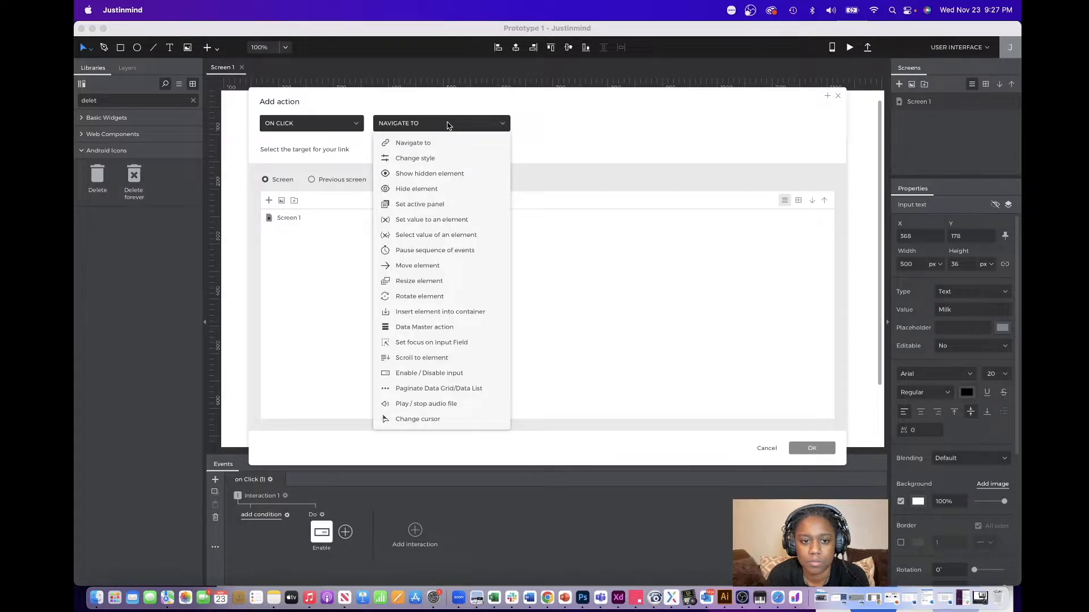
left_click(427, 158)
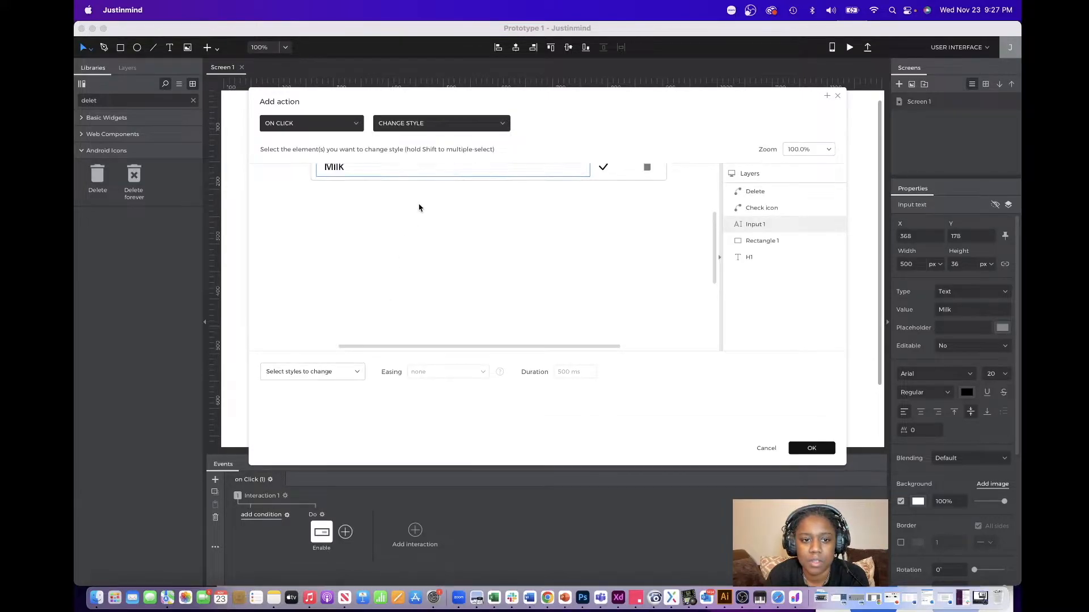
left_click(358, 376)
mouse_move(303, 408)
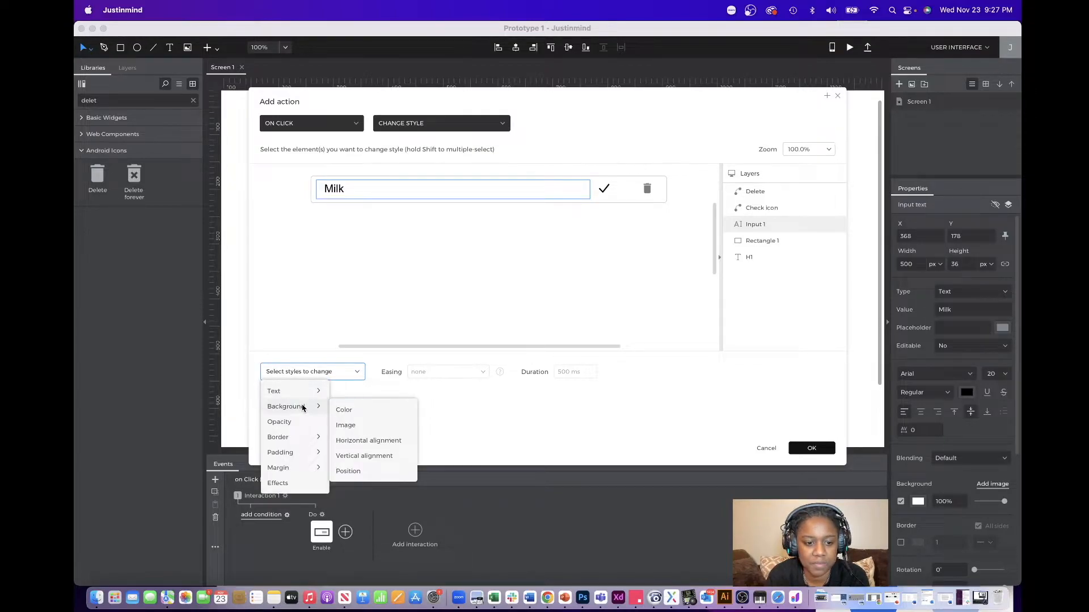
left_click(344, 410)
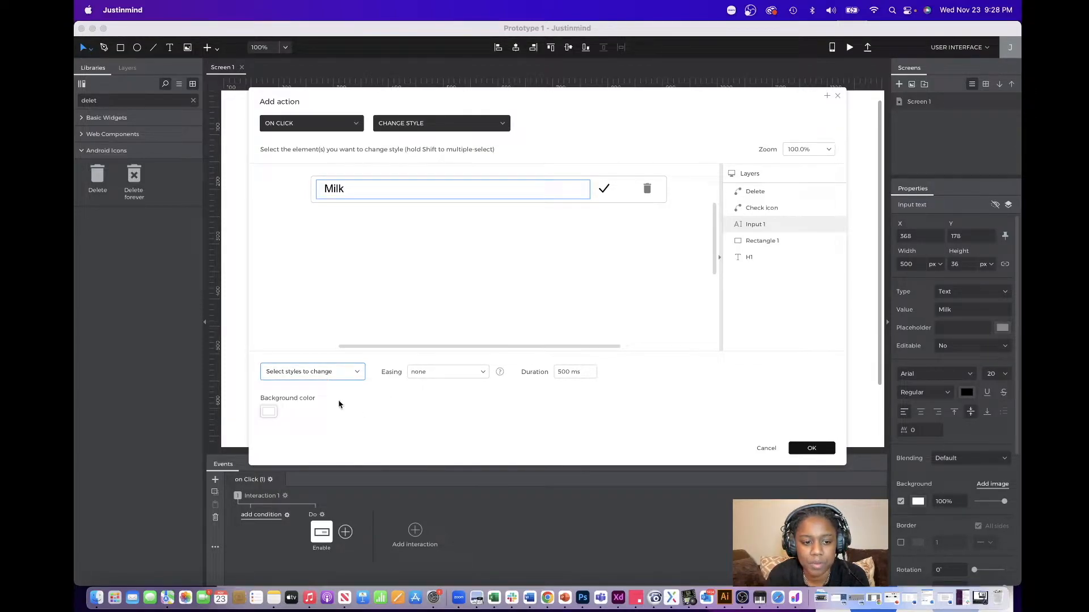
left_click(270, 414)
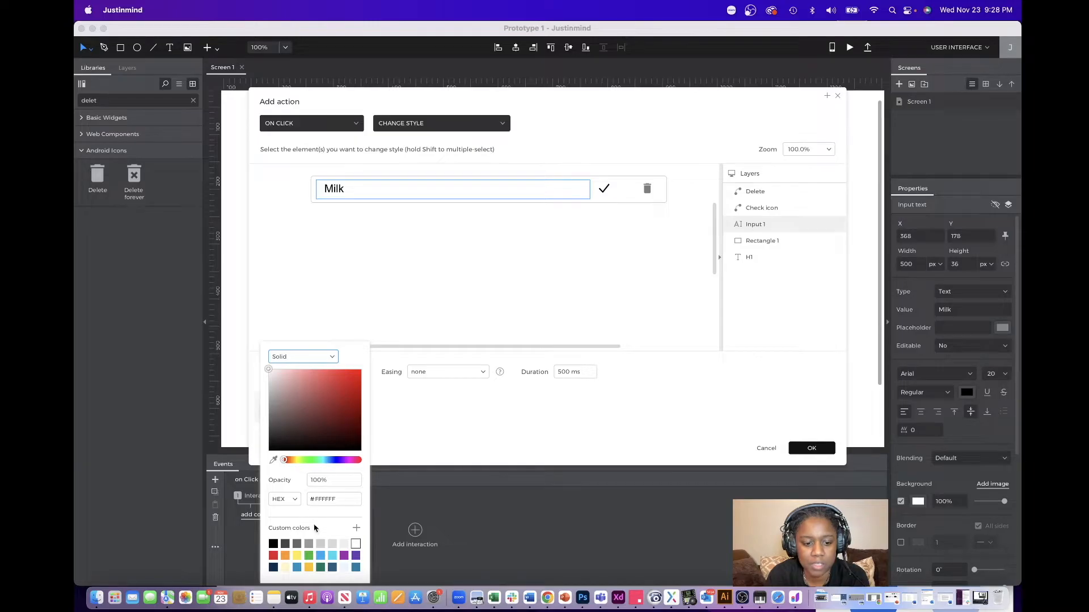
left_click(343, 544)
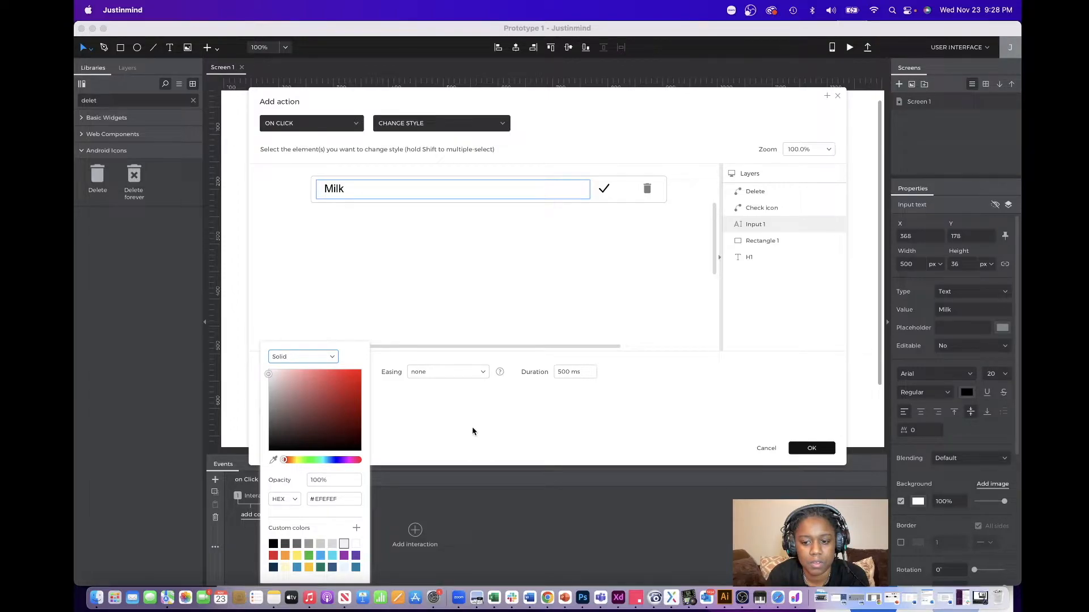
left_click(714, 425)
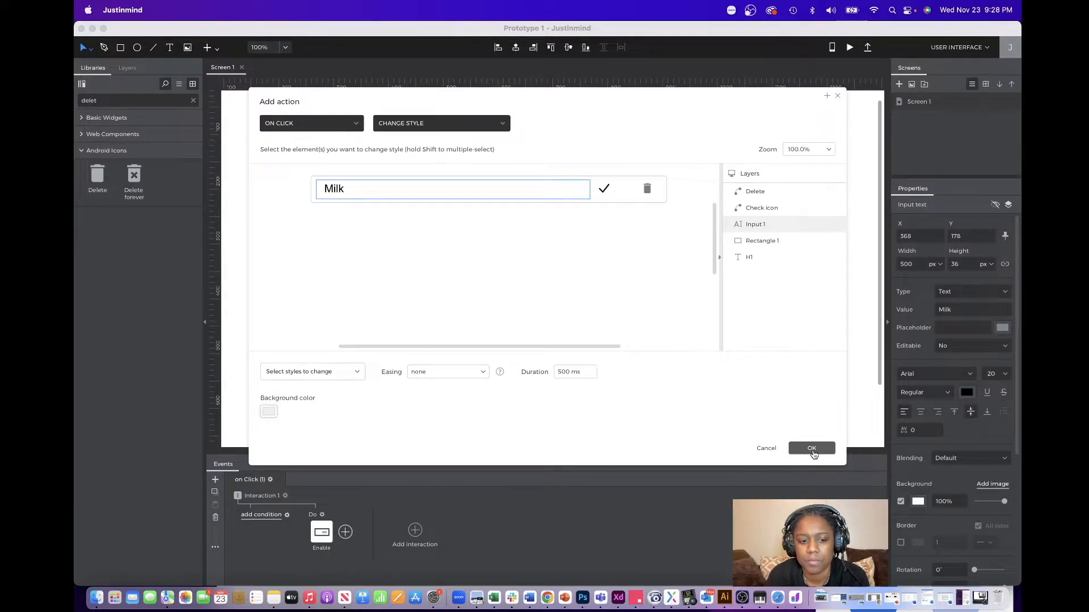
left_click(812, 448)
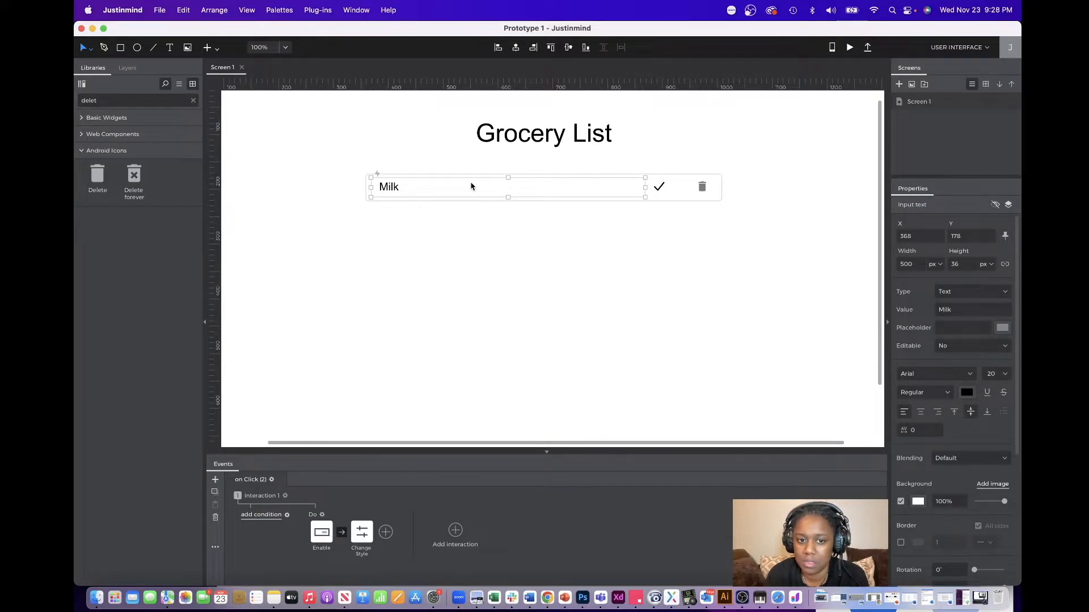
Add a Set Focus on Input Field action targeting Input 1 to the Milk input's on Click event.
left_click(386, 533)
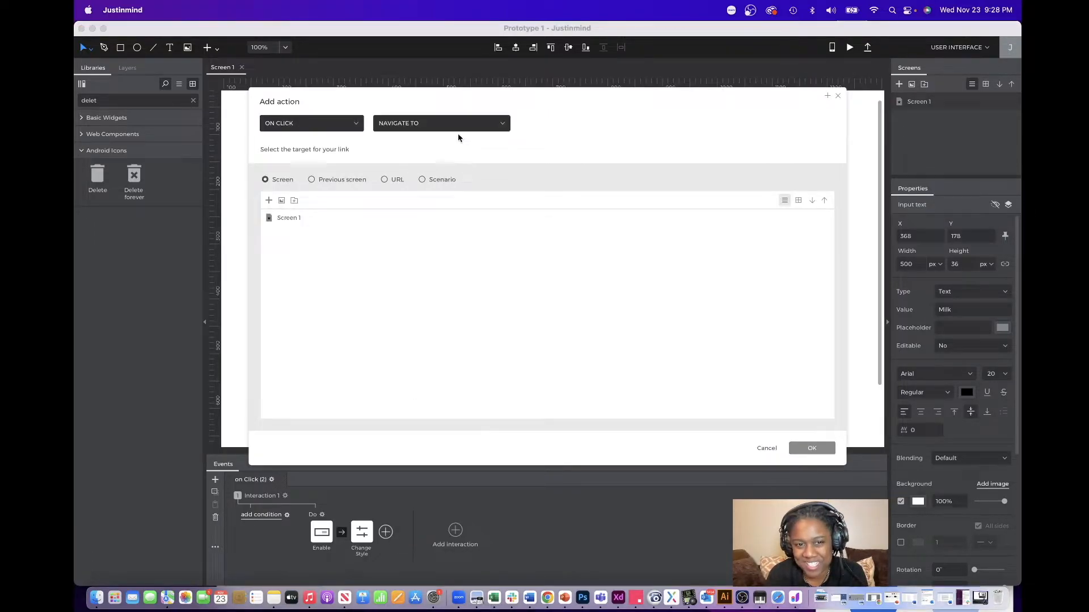
left_click(457, 125)
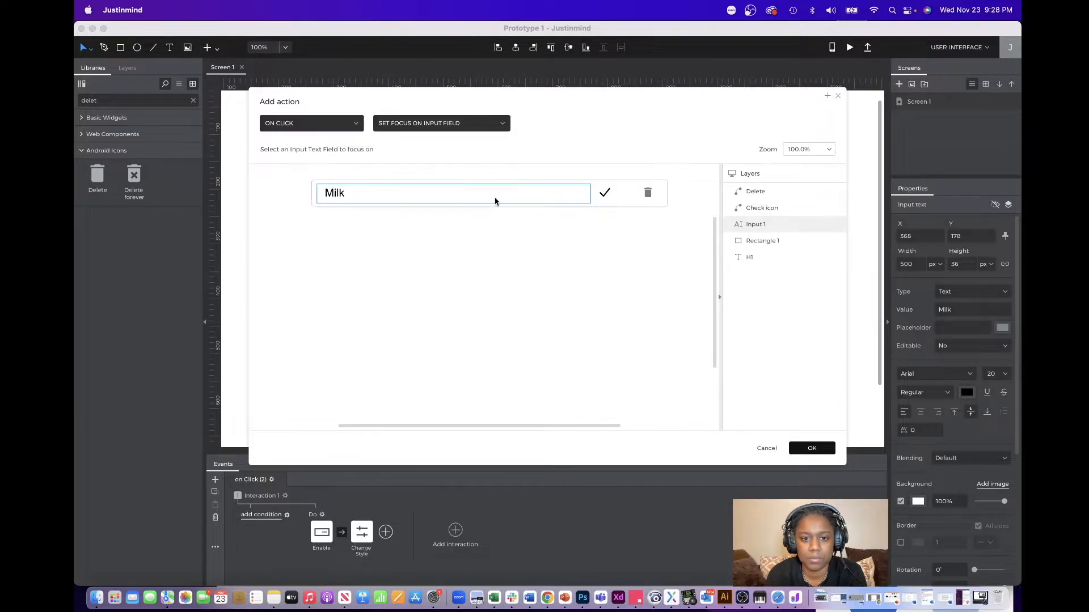
left_click(812, 450)
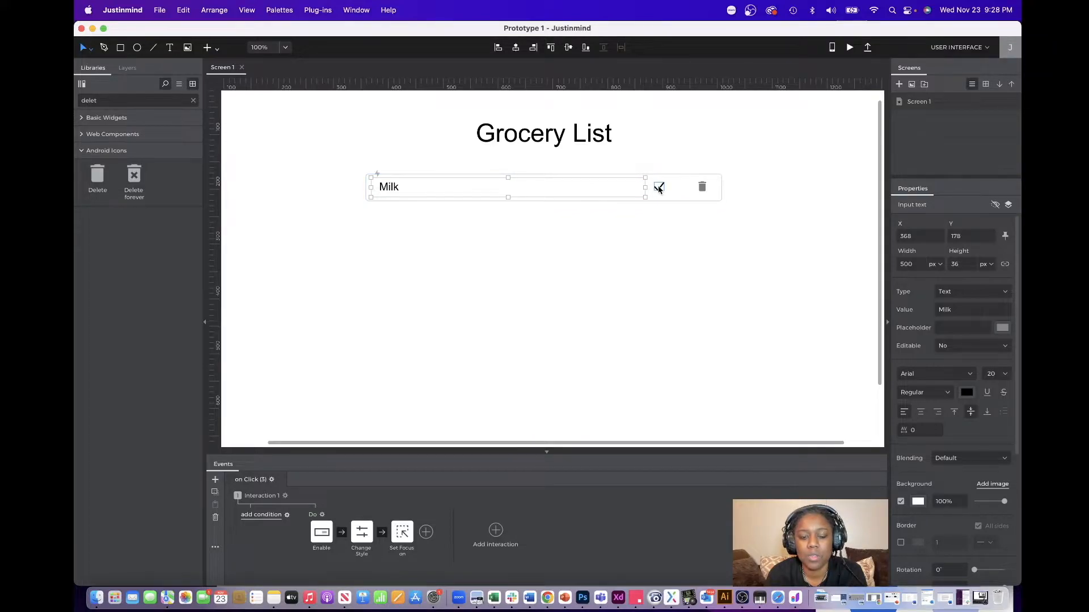
Add a Show Hidden Element action for the check icon to the Milk input's on Click event.
left_click(425, 533)
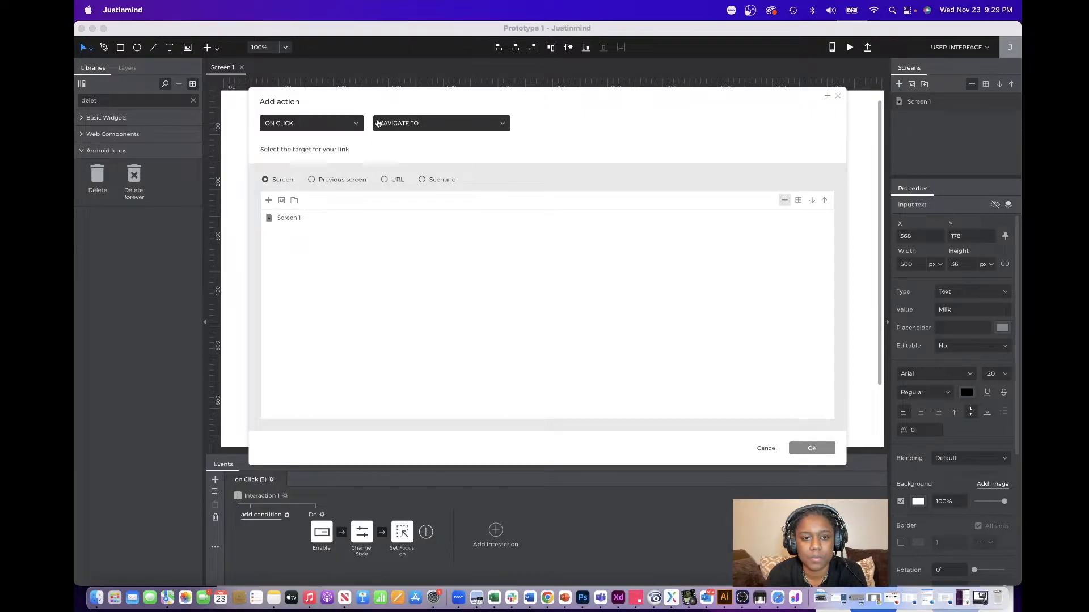
left_click(408, 124)
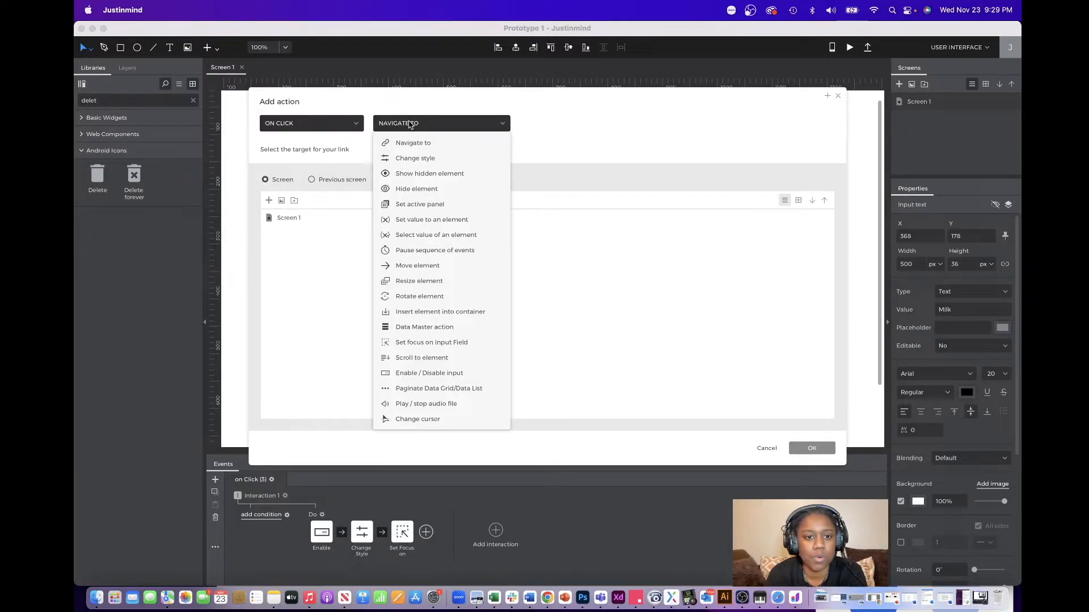
left_click(419, 175)
scroll(608, 275, "up", 2)
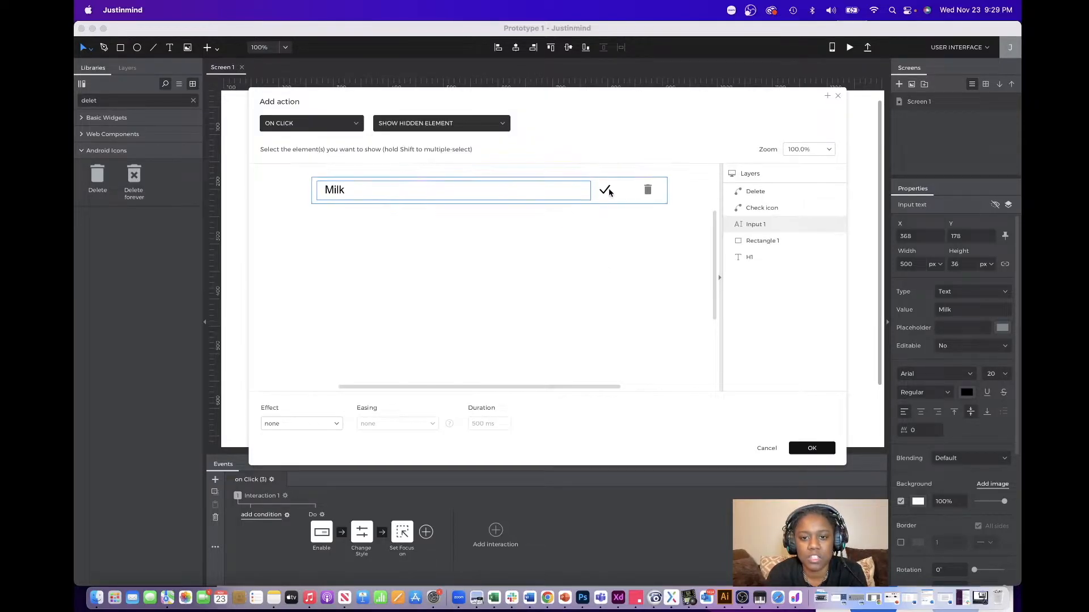
left_click(605, 196)
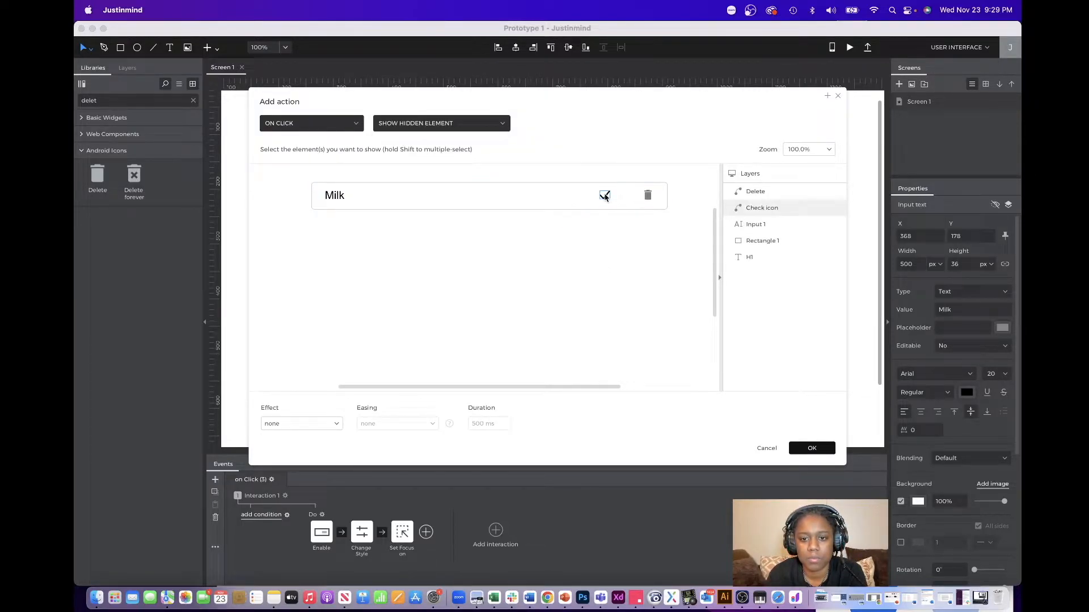
left_click(816, 451)
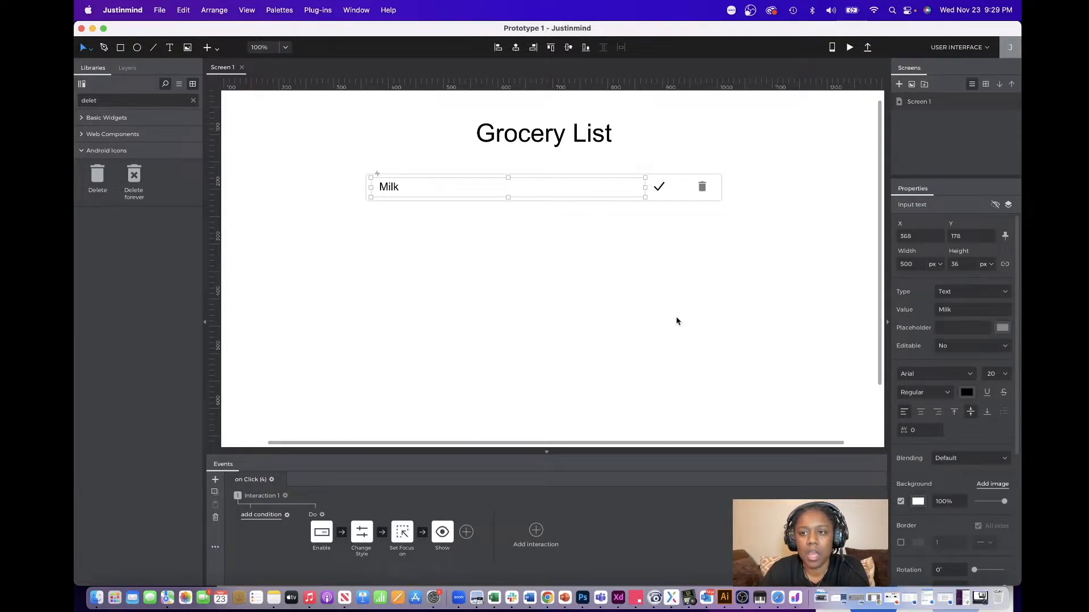
Simulate the prototype in the browser, test editing the item to "Almond Milk", and return to Justinmind.
left_click(851, 50)
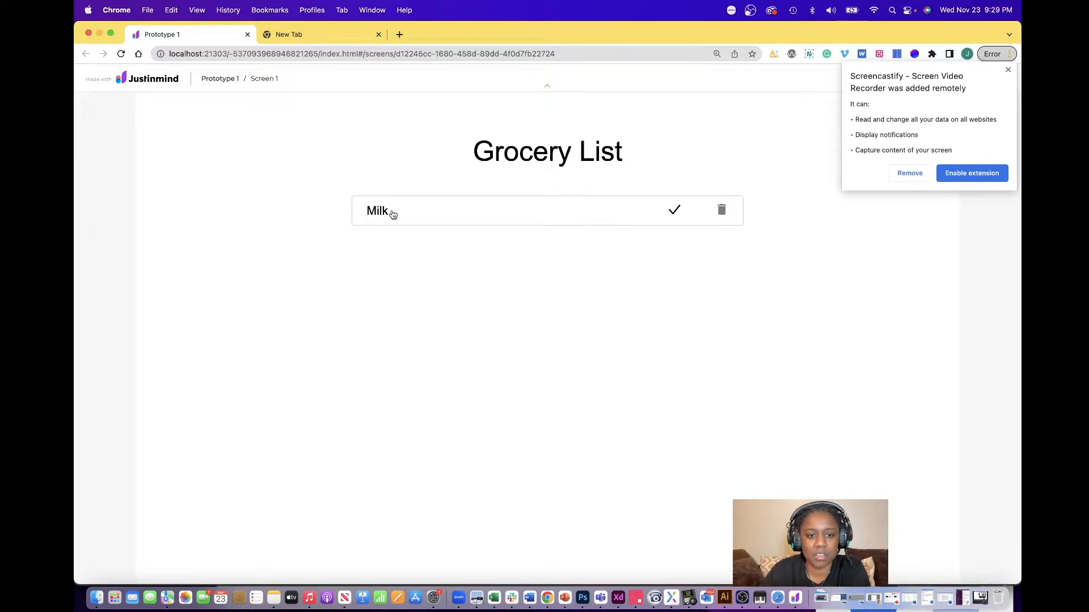
left_click(392, 214)
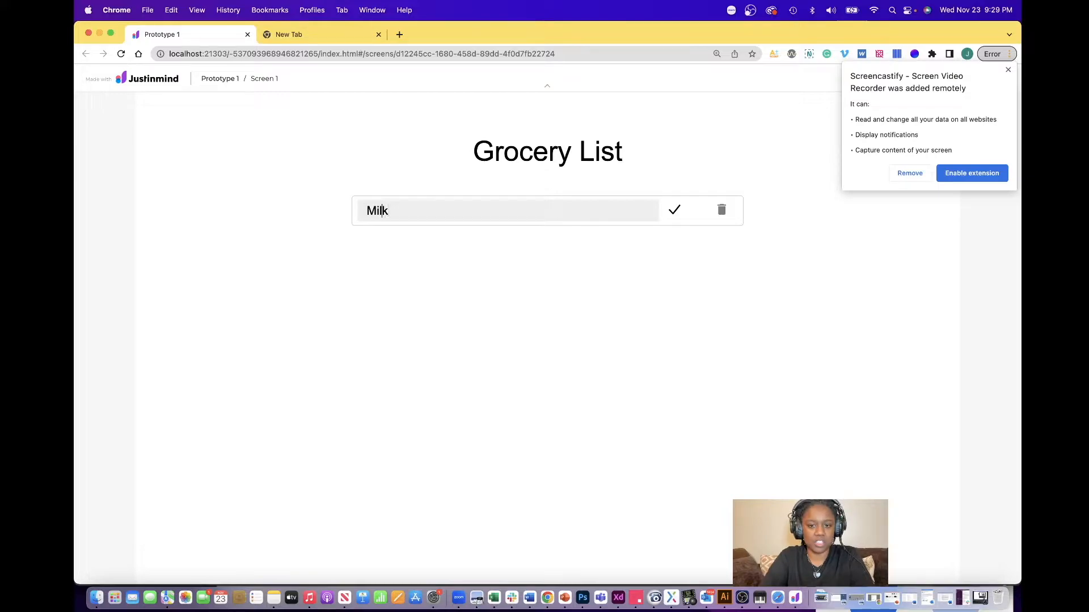
type("Almond")
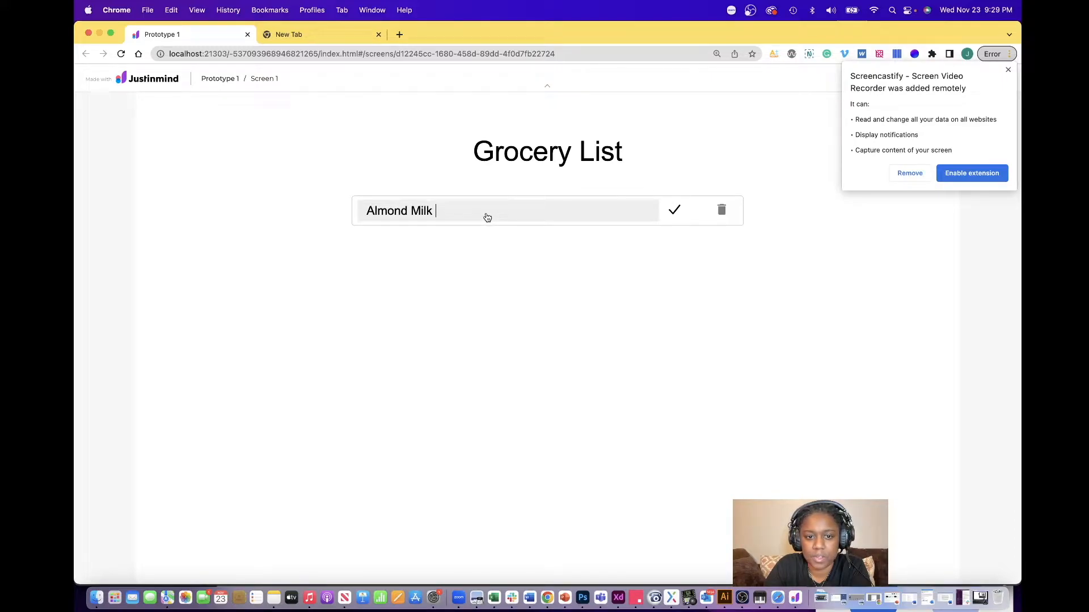
left_click(1007, 70)
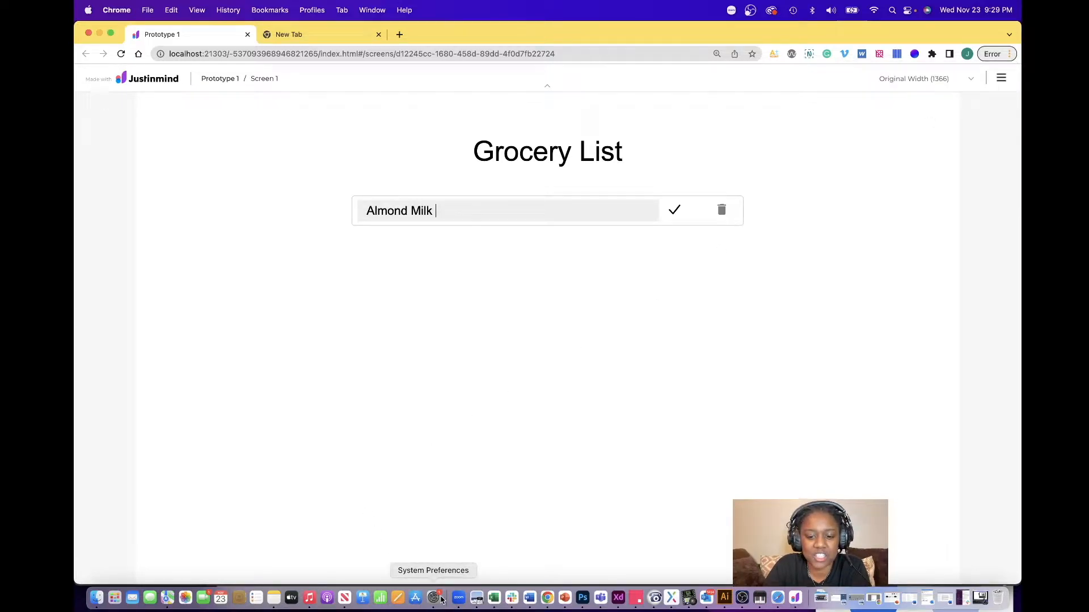
left_click(796, 599)
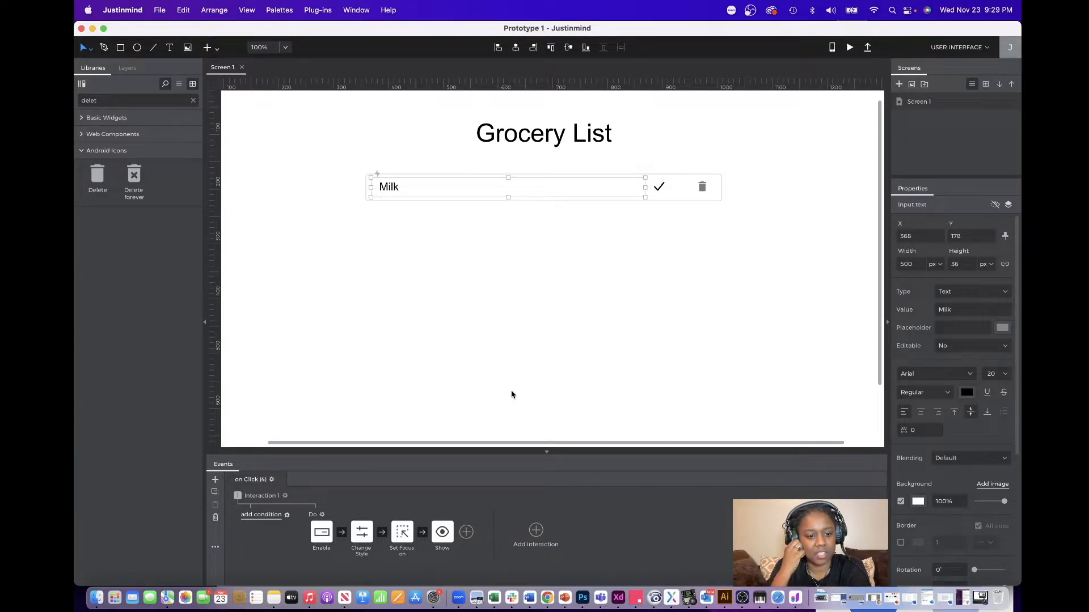
Set the check icon in the Milk row to be hidden by default.
left_click(552, 325)
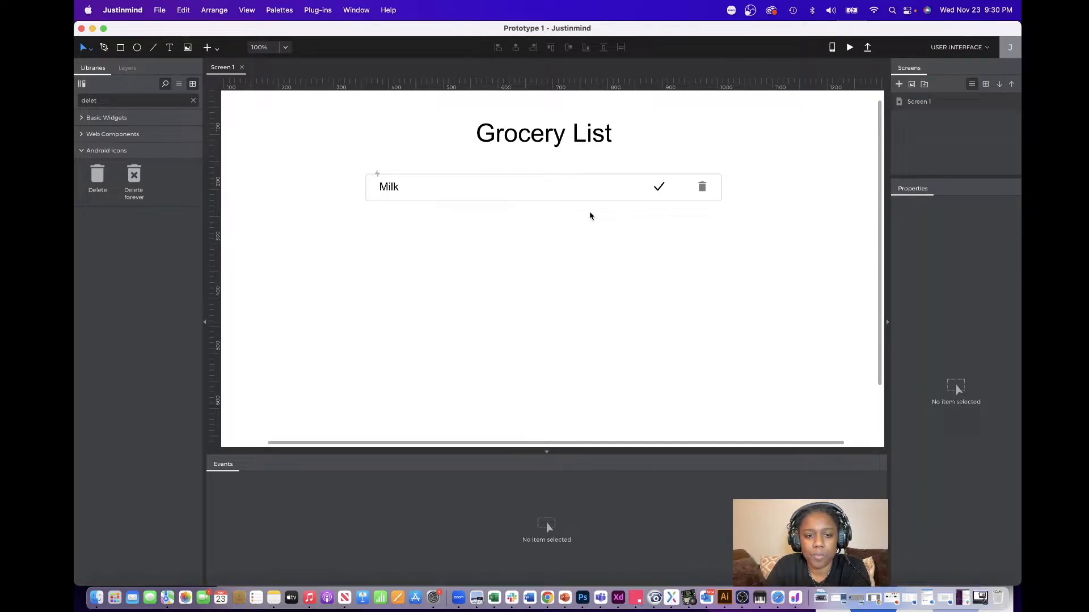
left_click(494, 192)
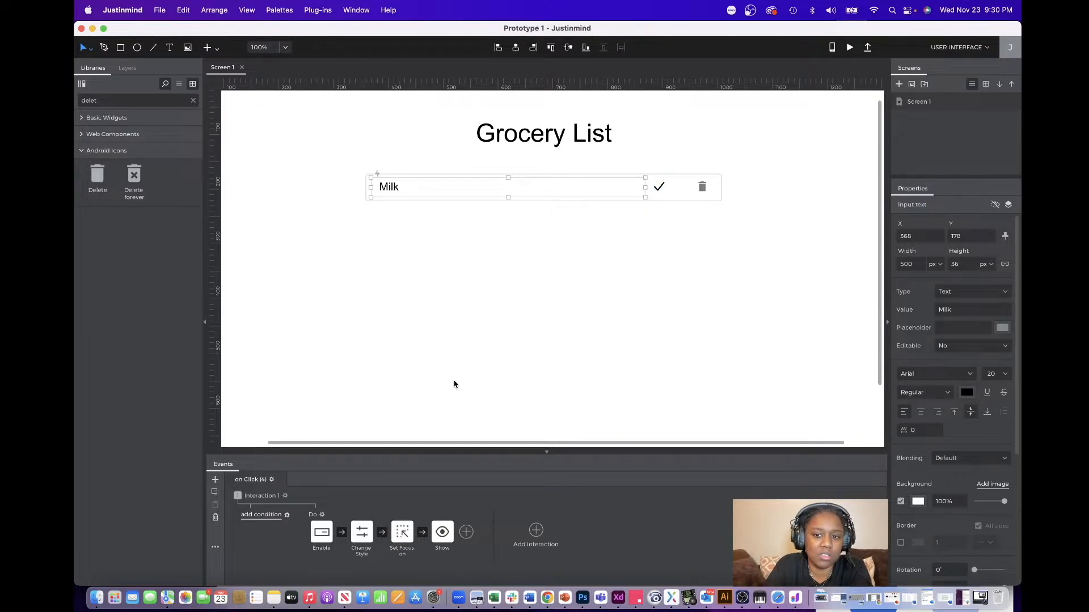
left_click(660, 190)
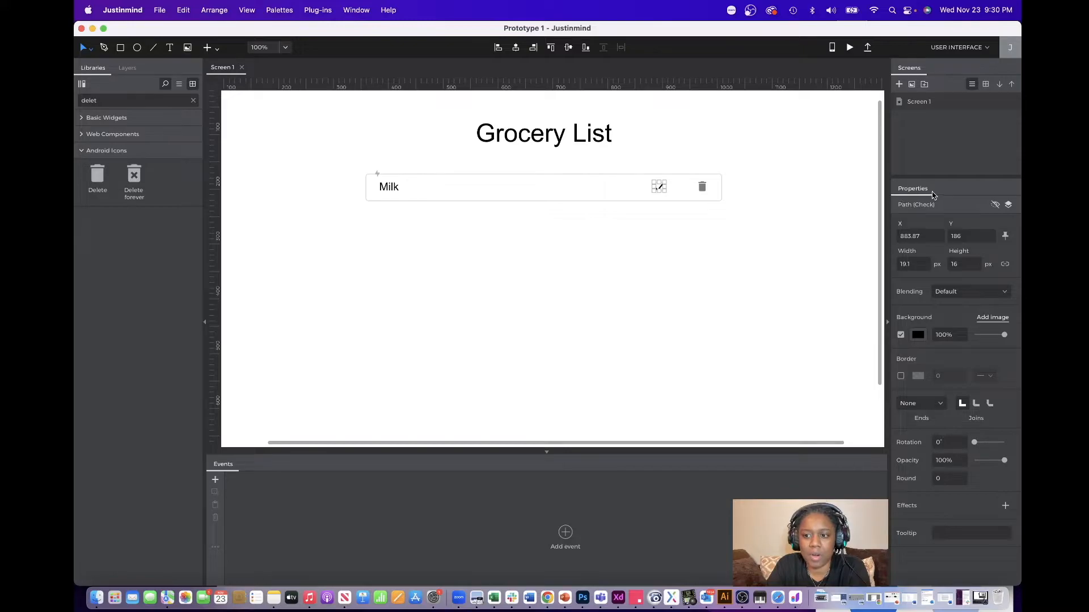
left_click(994, 206)
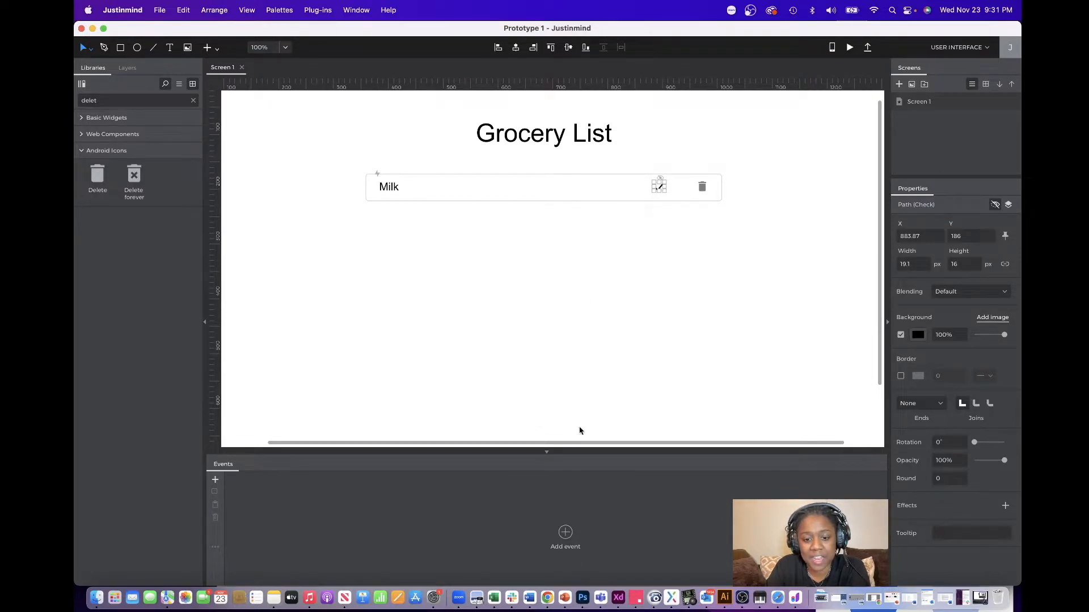
Add an on Click event to the check icon that disables Input 1 for editing.
left_click(565, 533)
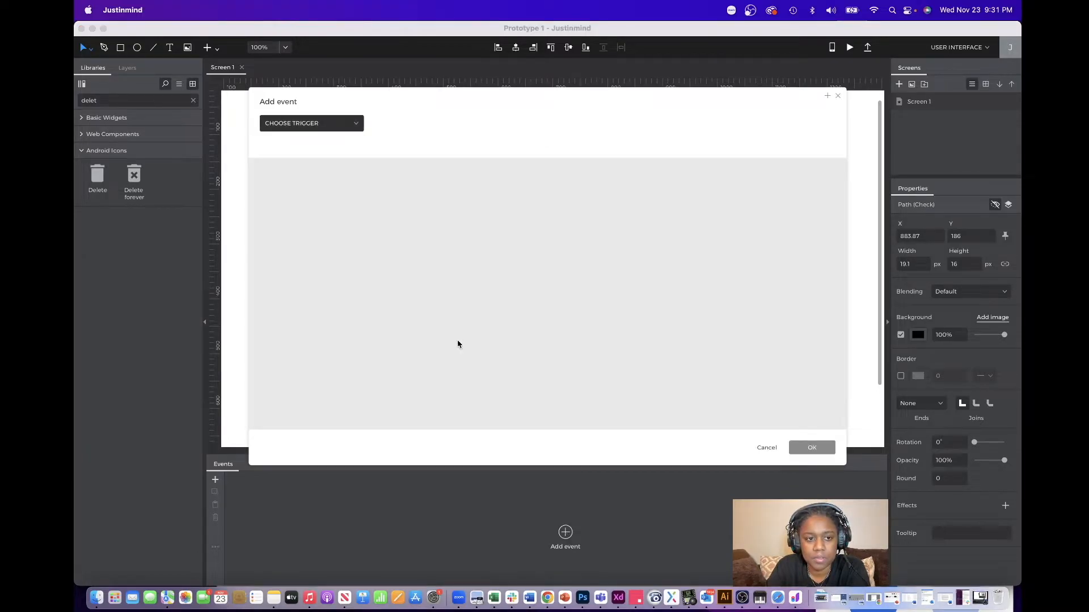
left_click(335, 123)
mouse_move(334, 145)
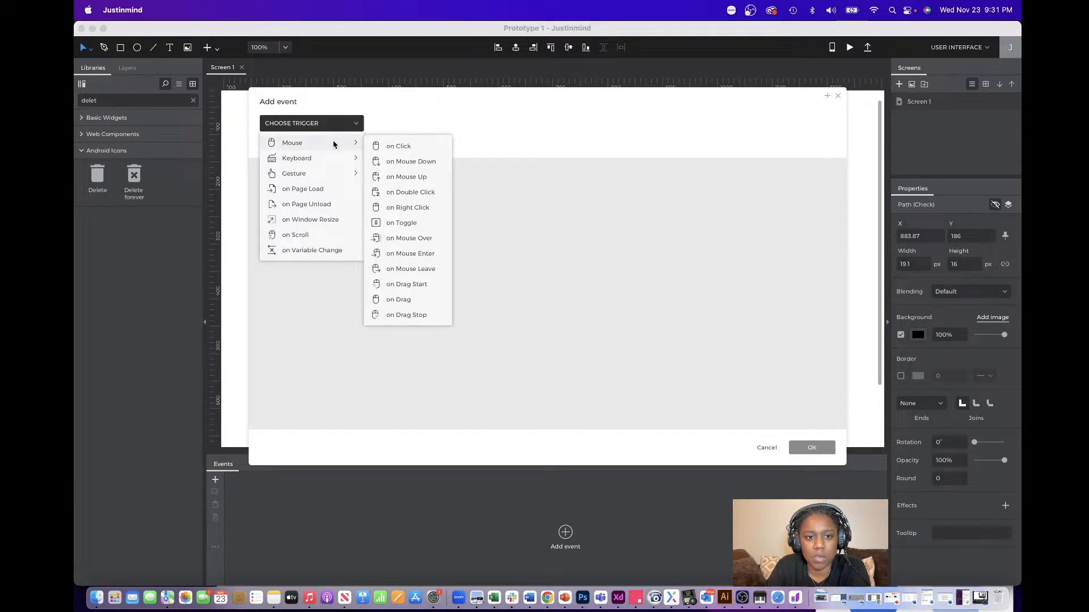
left_click(407, 148)
left_click(468, 122)
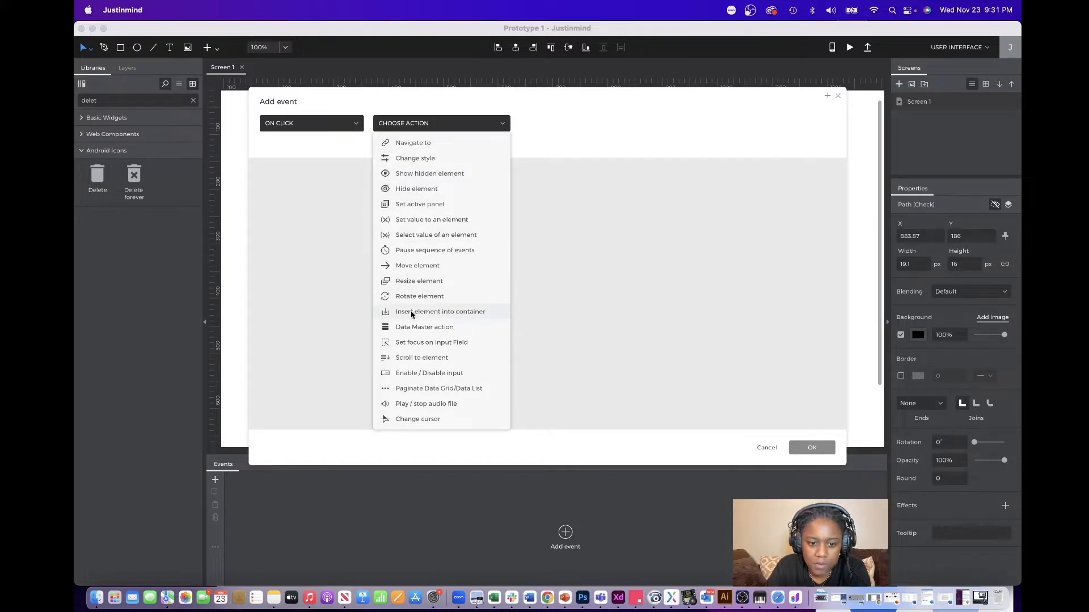
left_click(425, 375)
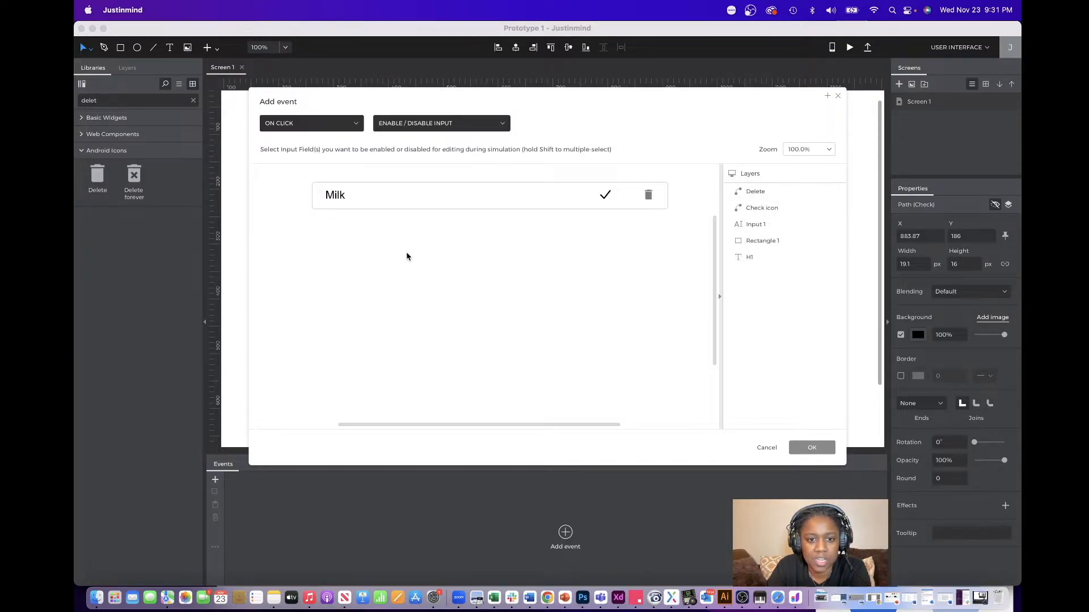
left_click(396, 198)
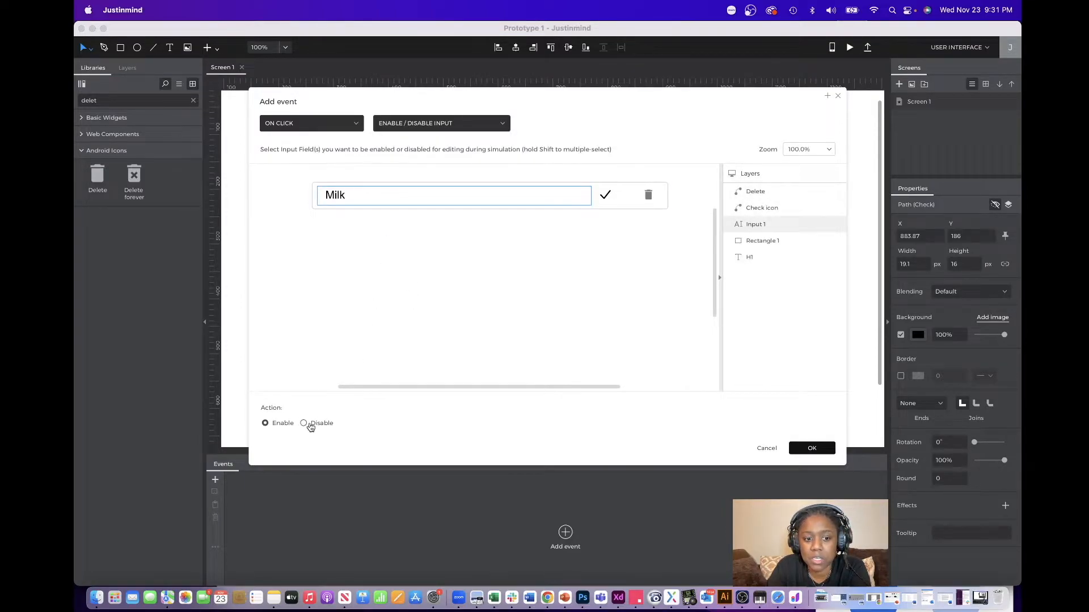
left_click(303, 423)
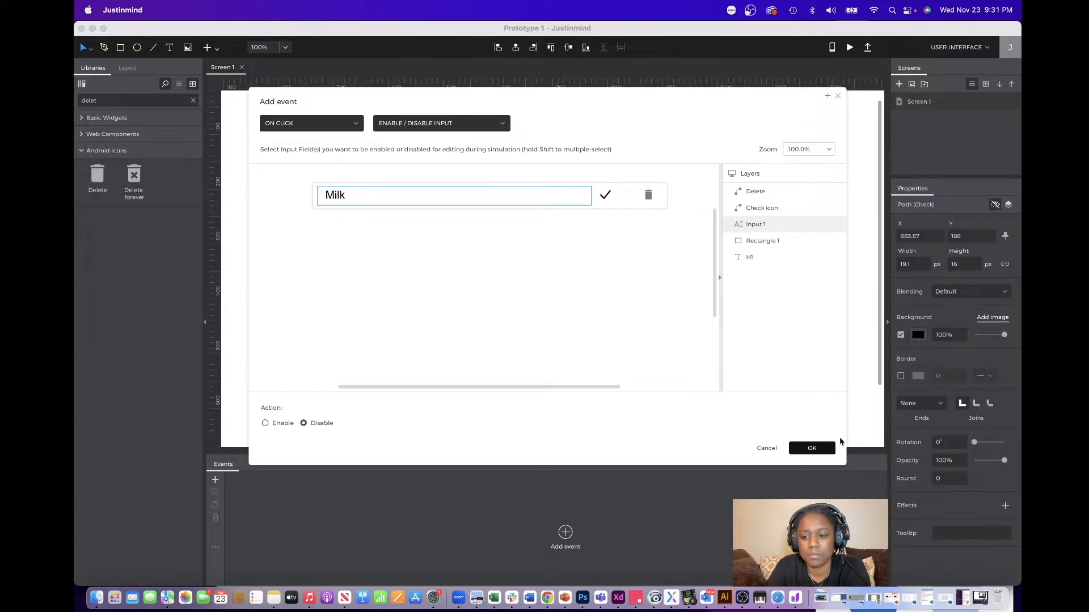
left_click(816, 449)
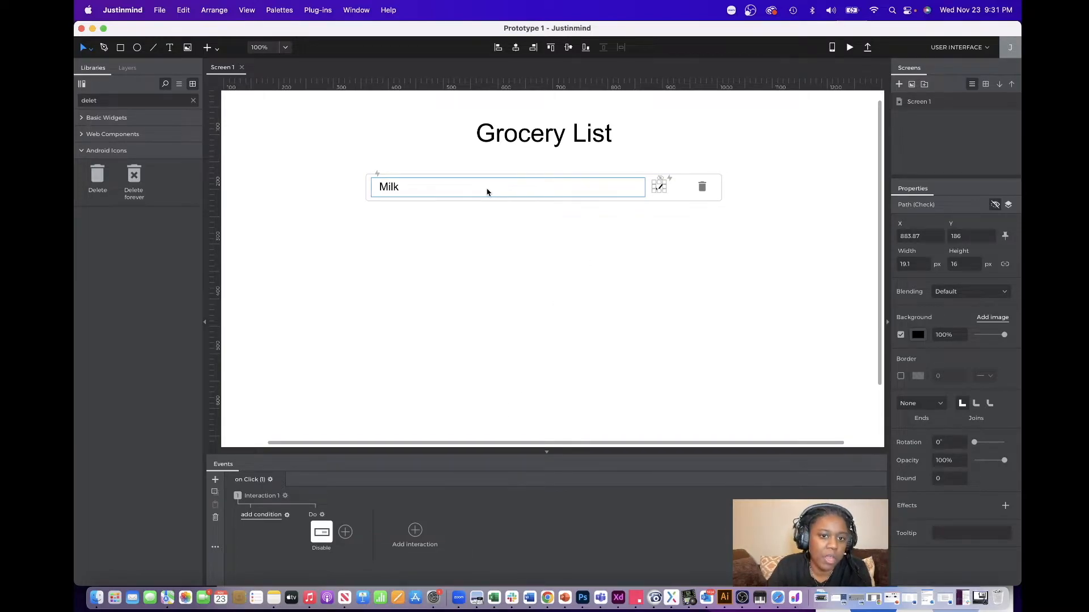
Add a Change Style action to the check icon's on Click event that sets Input 1's background color to white.
left_click(346, 534)
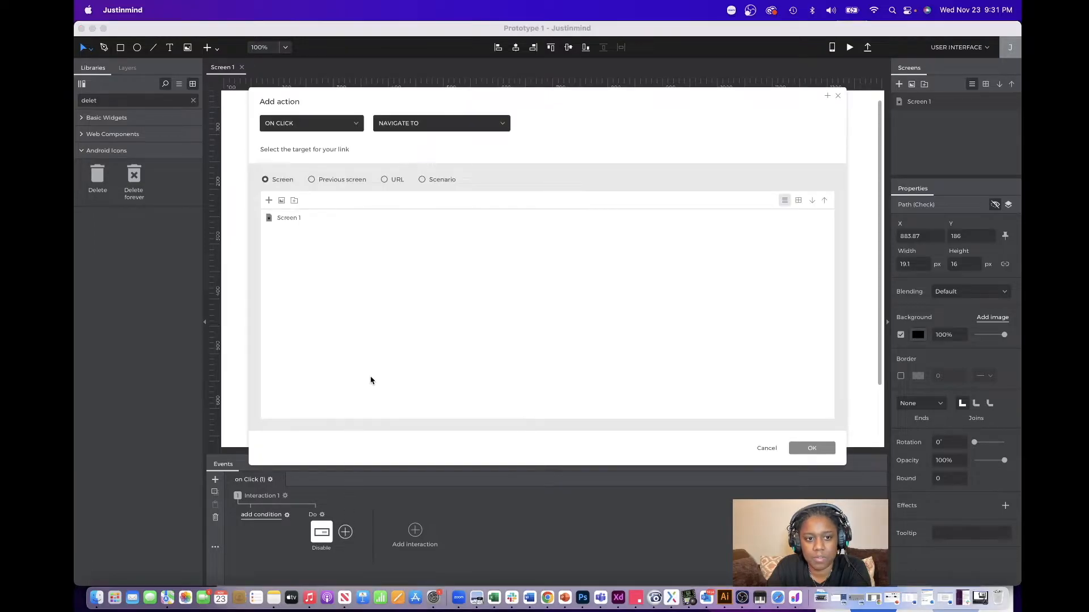
left_click(457, 120)
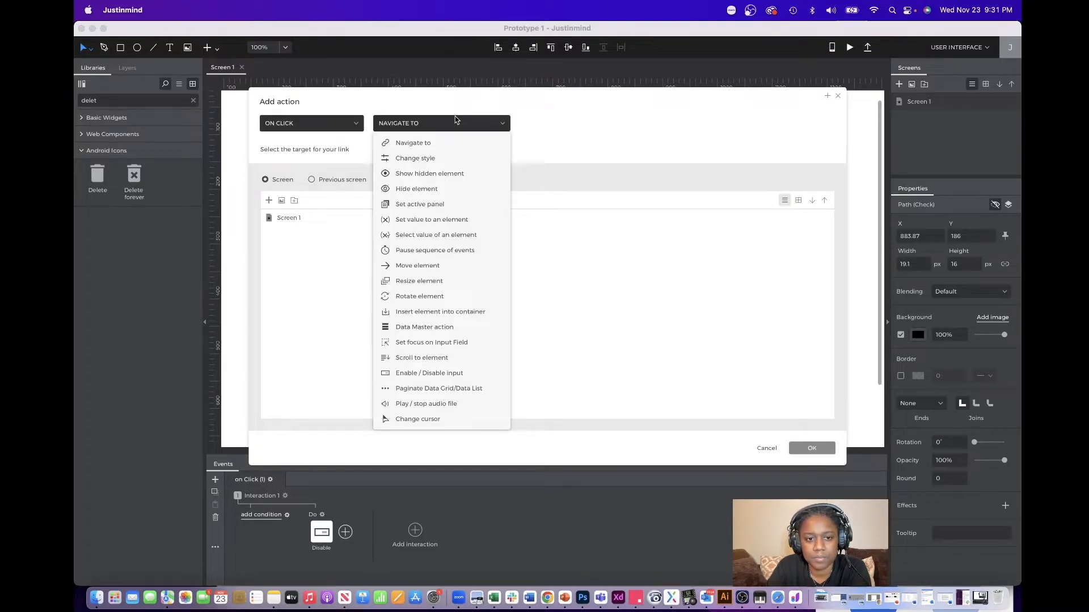
left_click(422, 159)
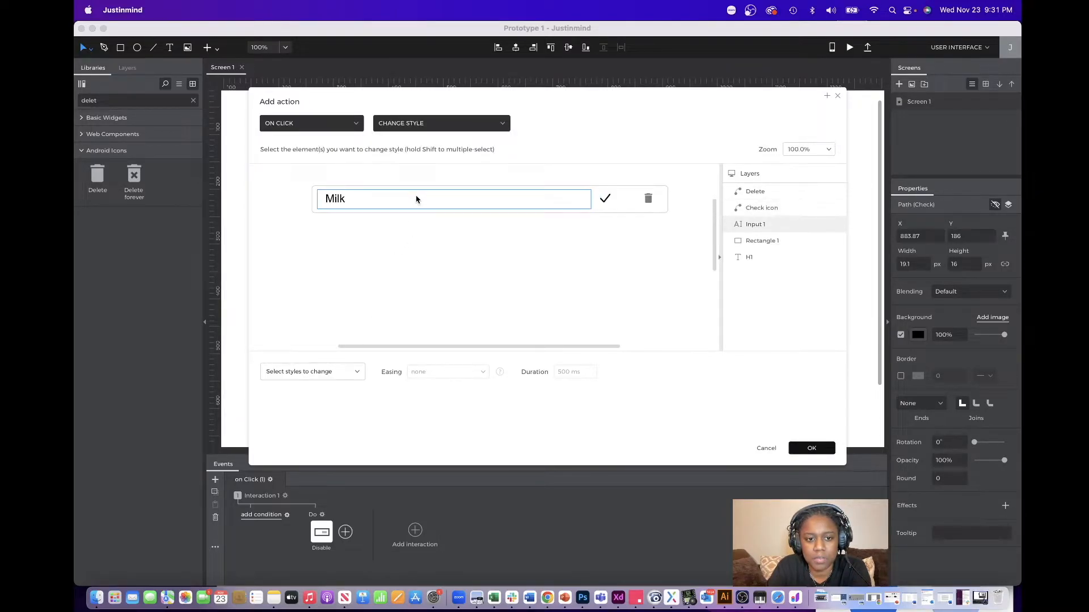
left_click(356, 373)
mouse_move(310, 407)
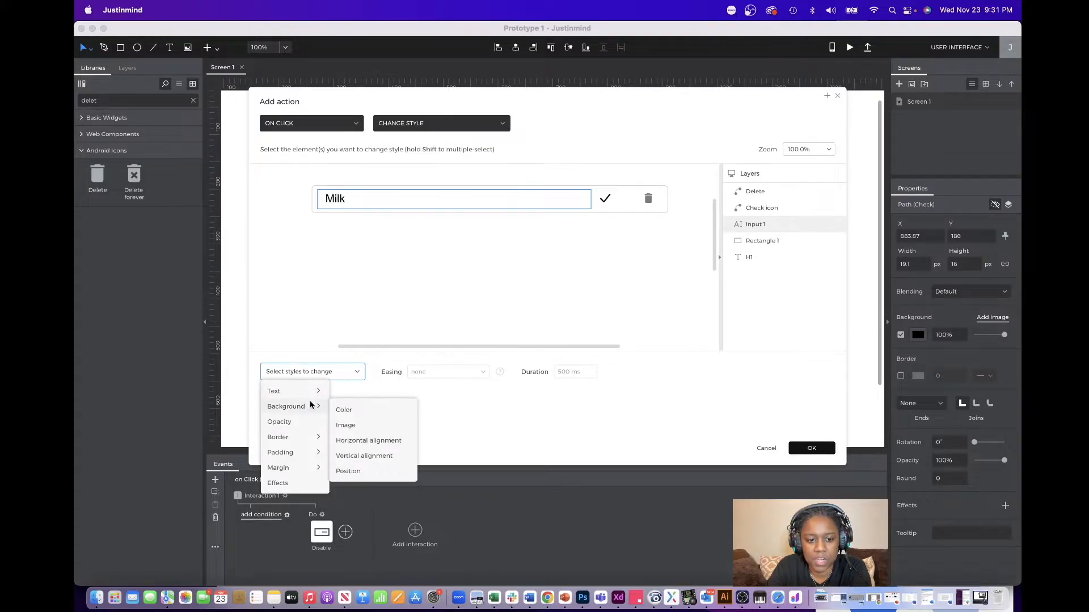
left_click(359, 414)
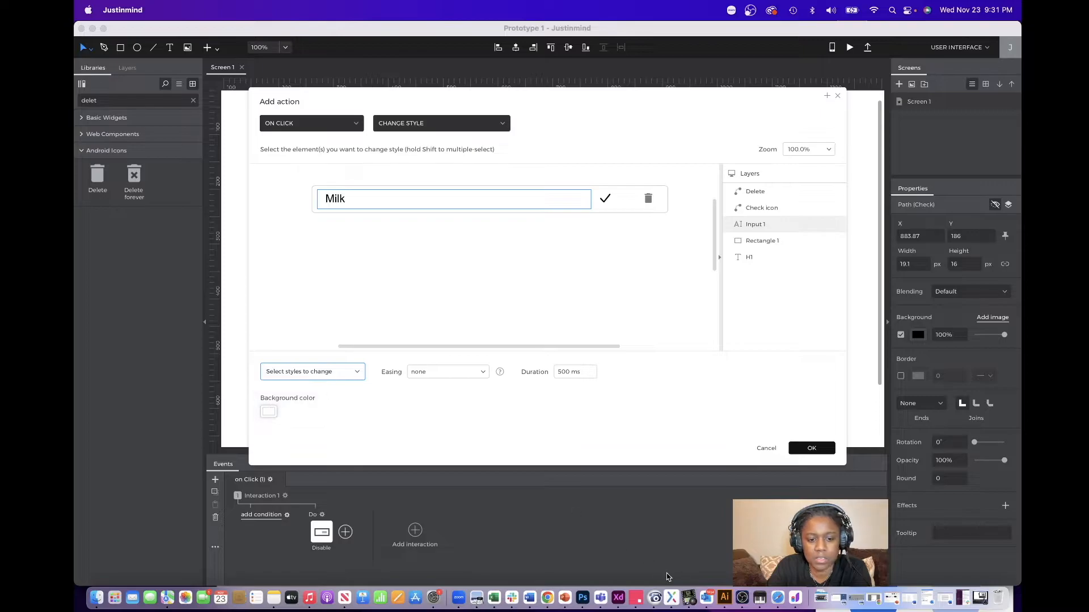
left_click(813, 448)
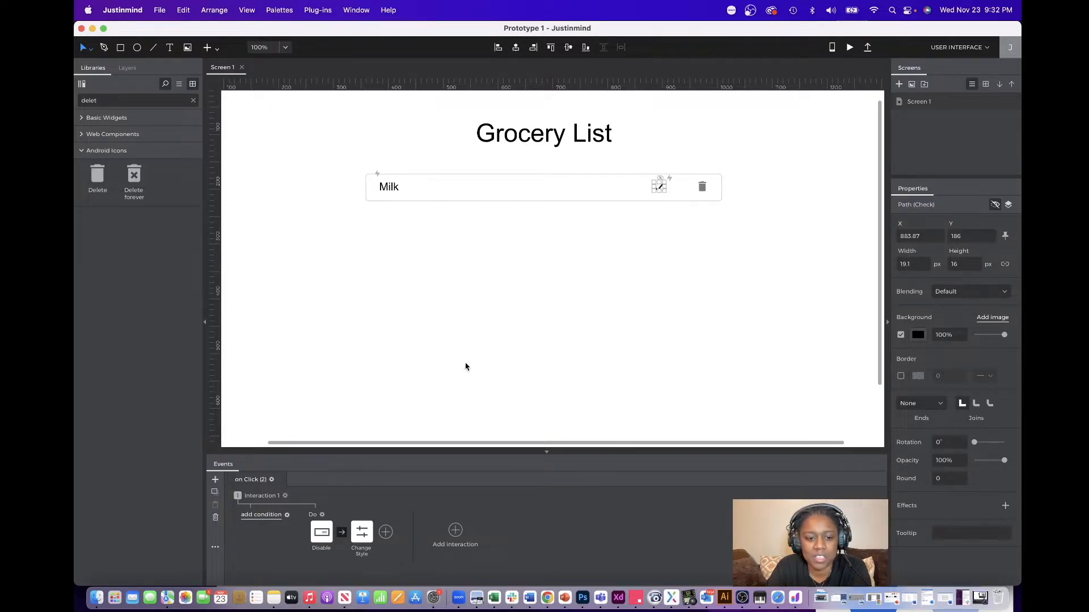
Add a Hide Element action targeting the check icon to its own on Click event.
left_click(385, 532)
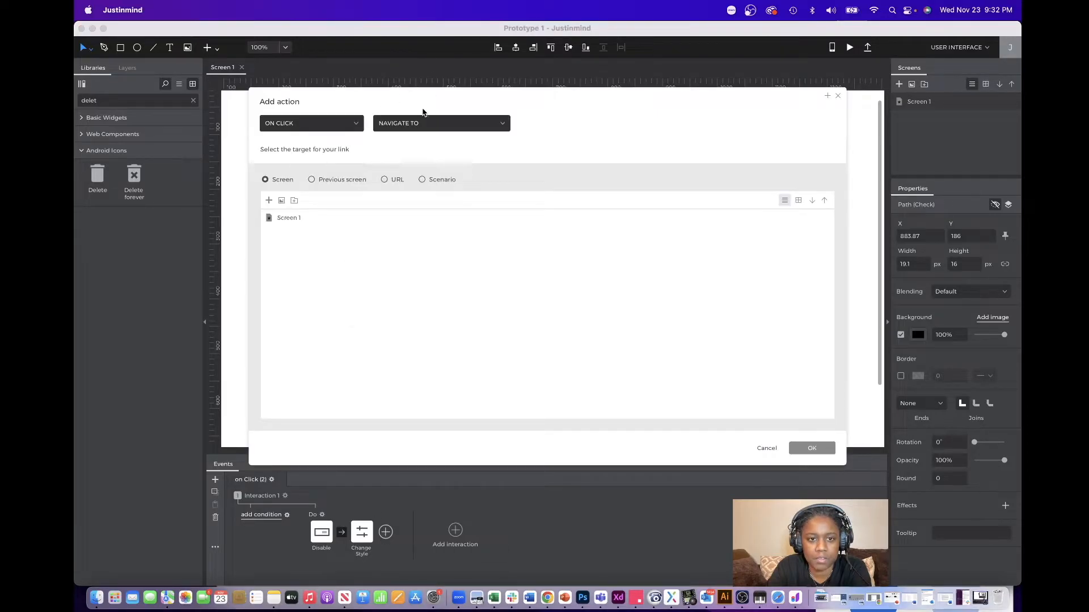
left_click(416, 130)
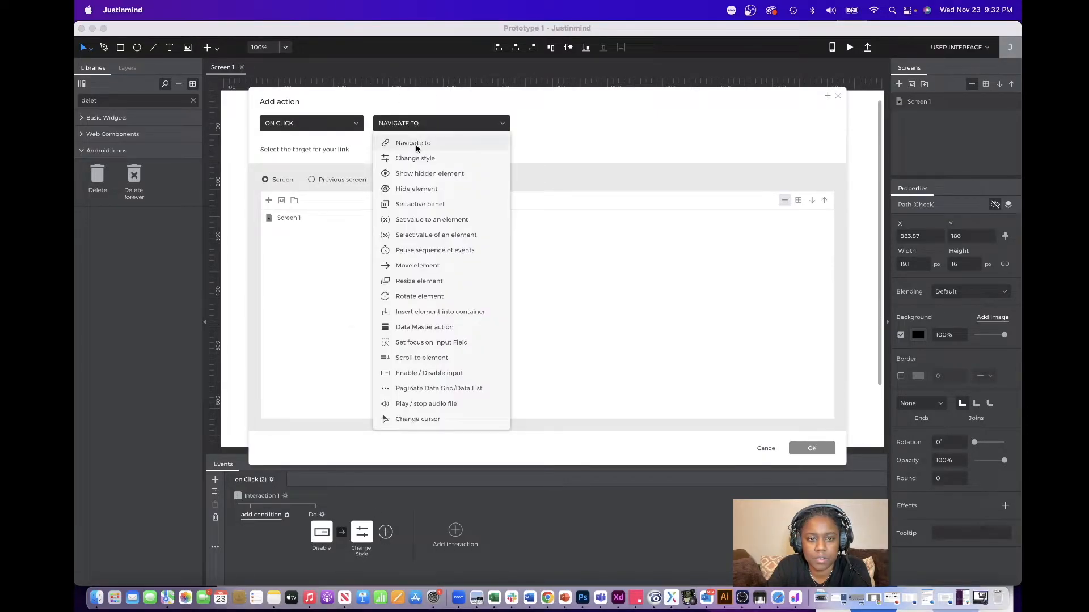
left_click(417, 190)
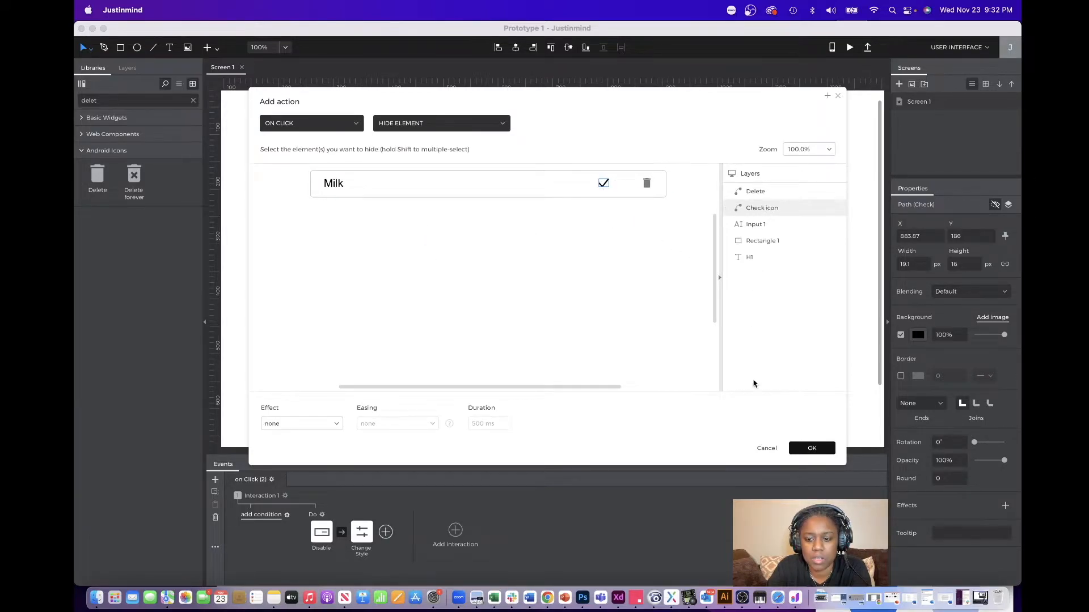
left_click(807, 451)
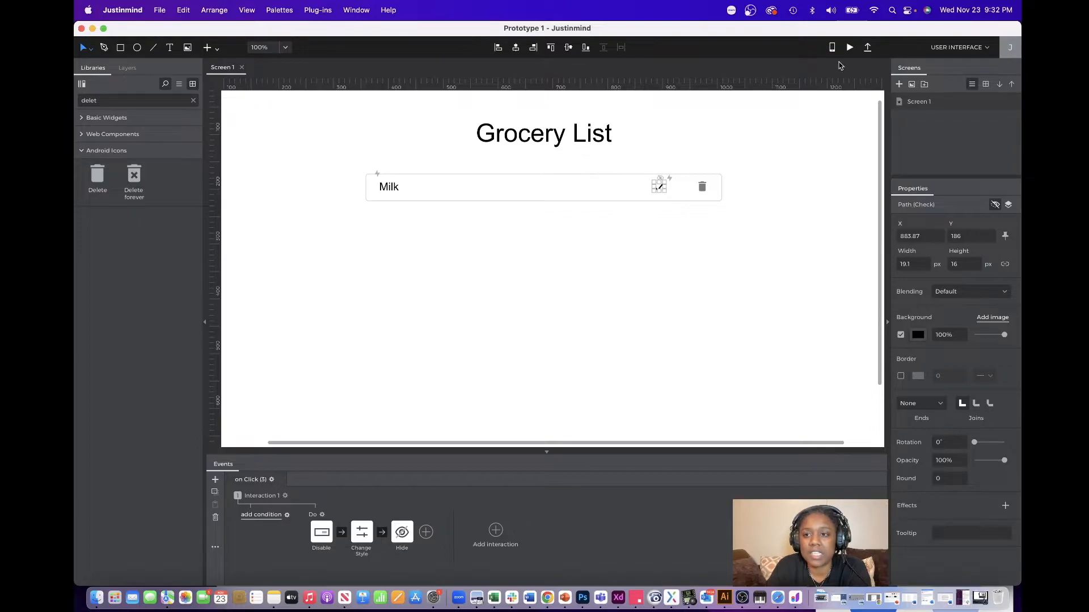
Simulate the prototype in the browser, edit the item to "Almond Milk", accept it with the check icon, and return to Justinmind.
left_click(849, 47)
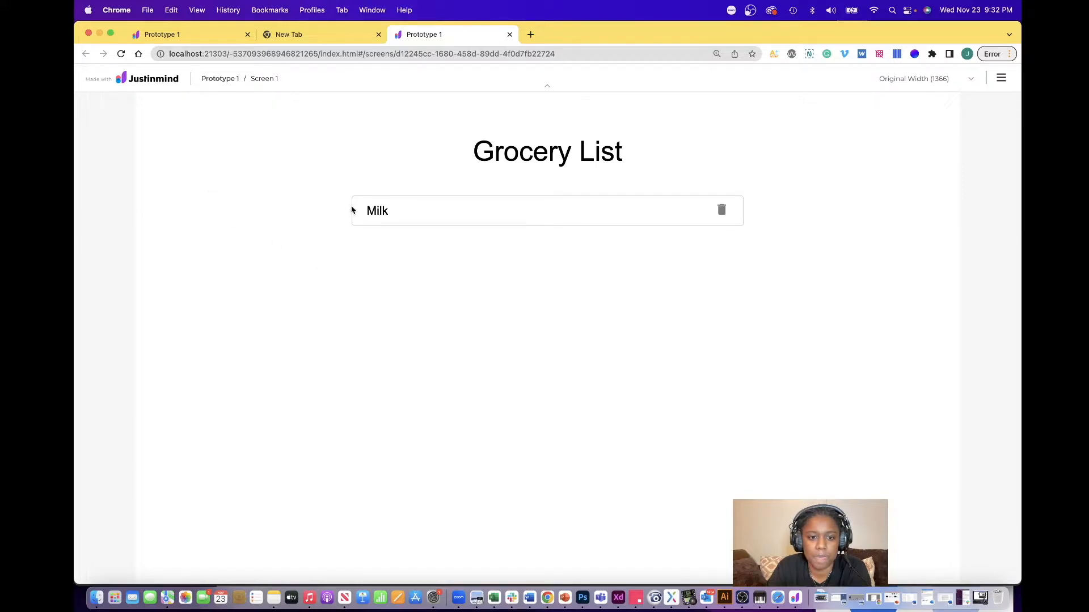
left_click(389, 211)
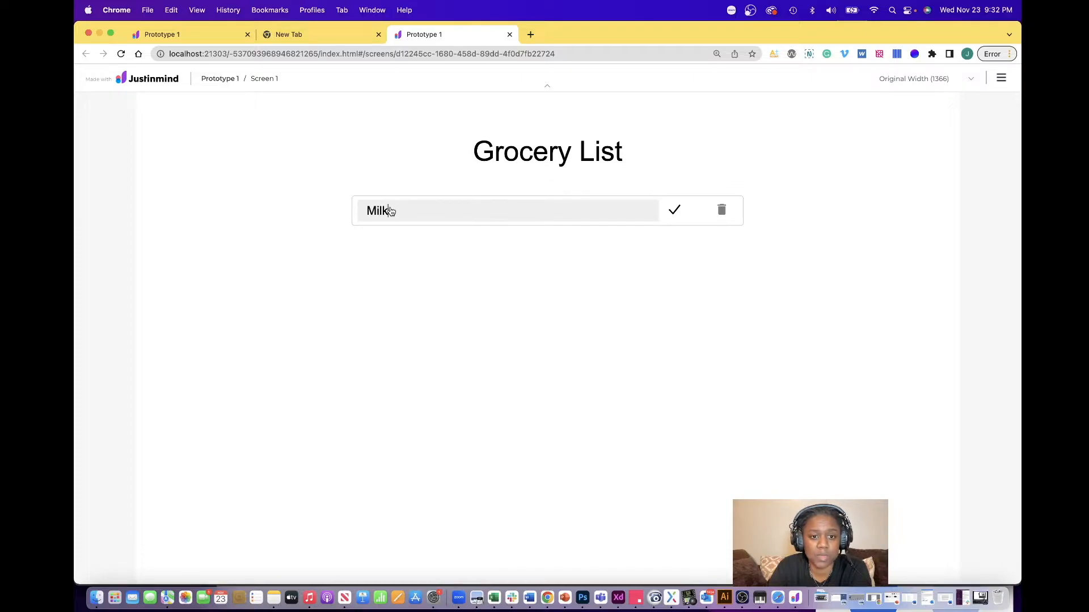
type("Almon")
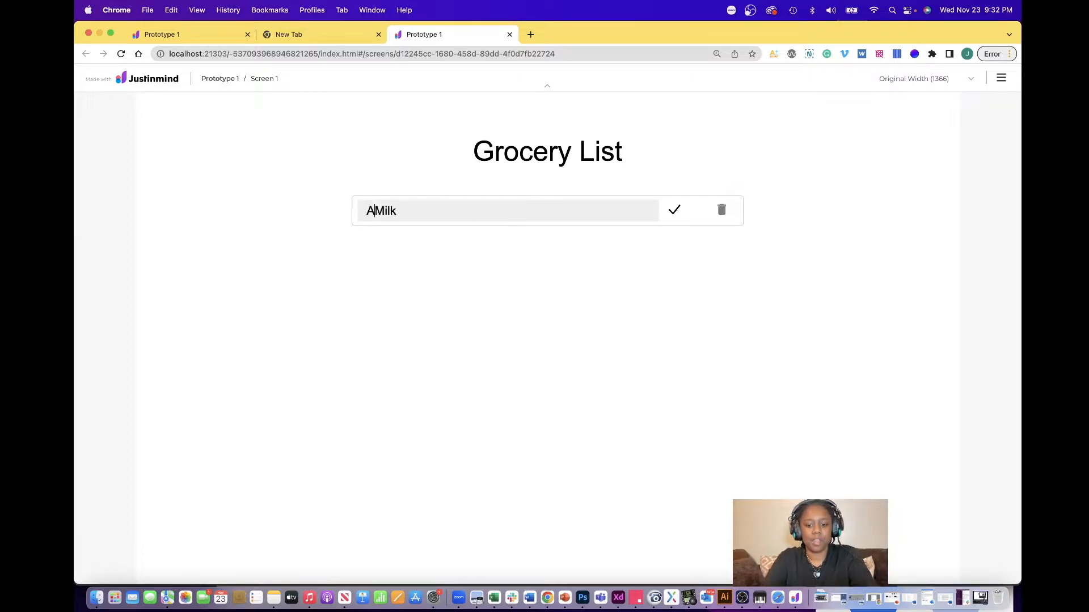
type("d")
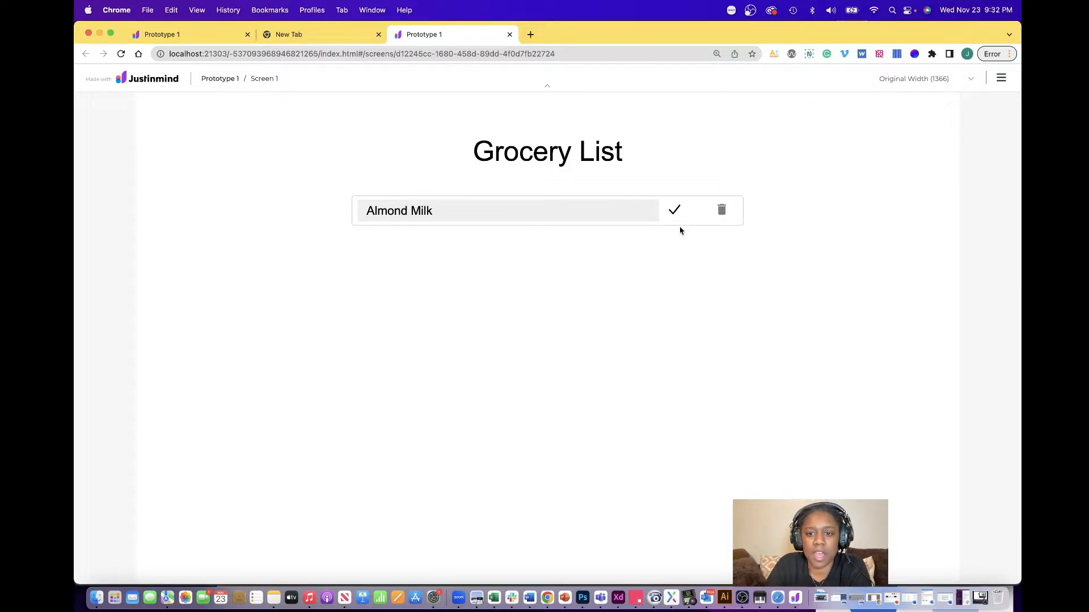
left_click(674, 212)
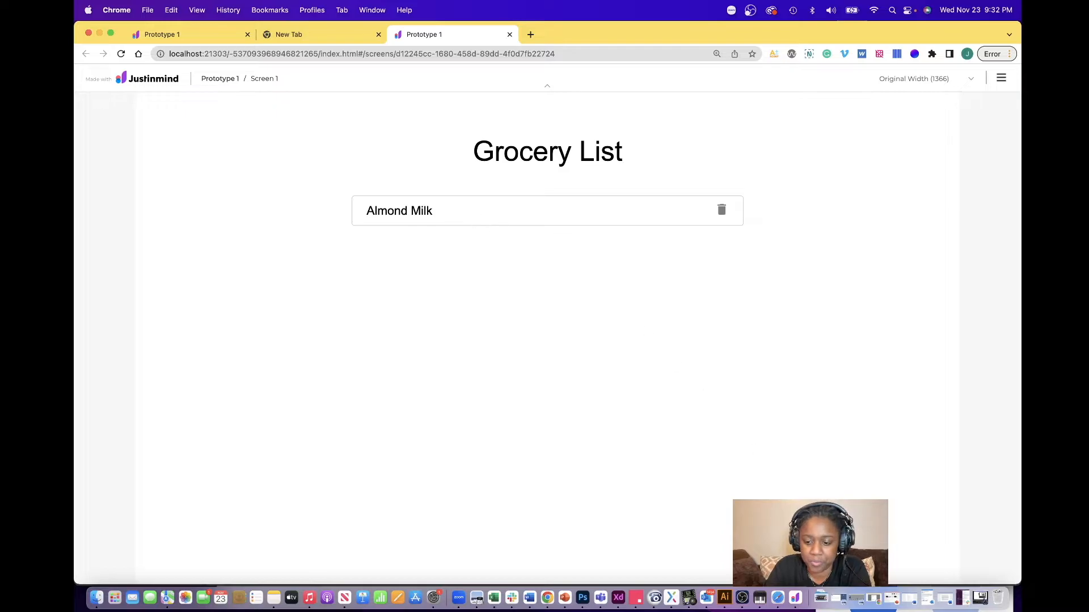
left_click(796, 600)
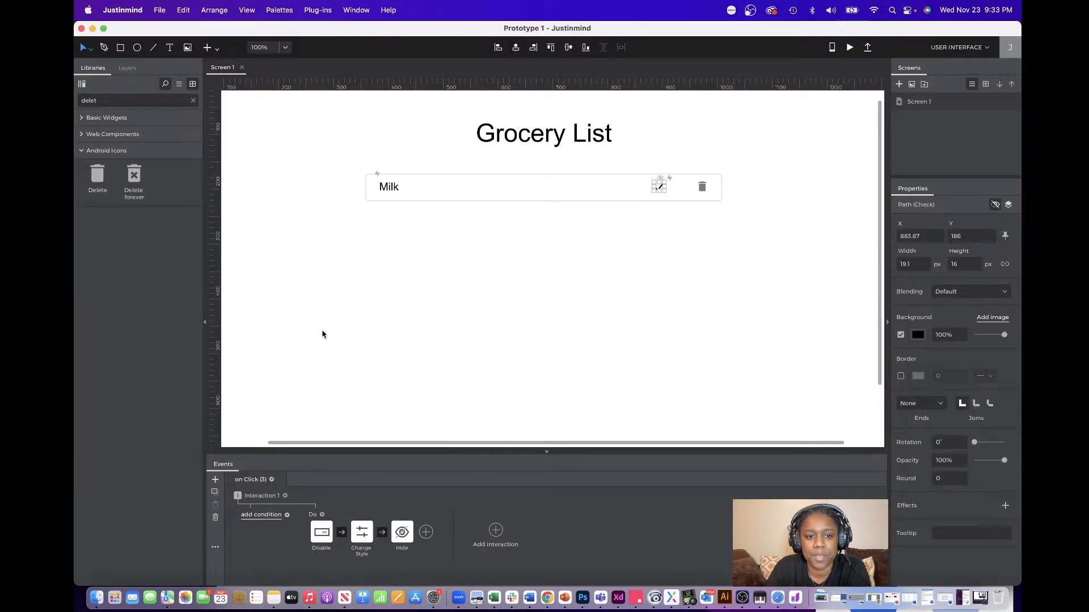
Start a new on Key Up event for the Milk input with Enter as the trigger key.
left_click(401, 191)
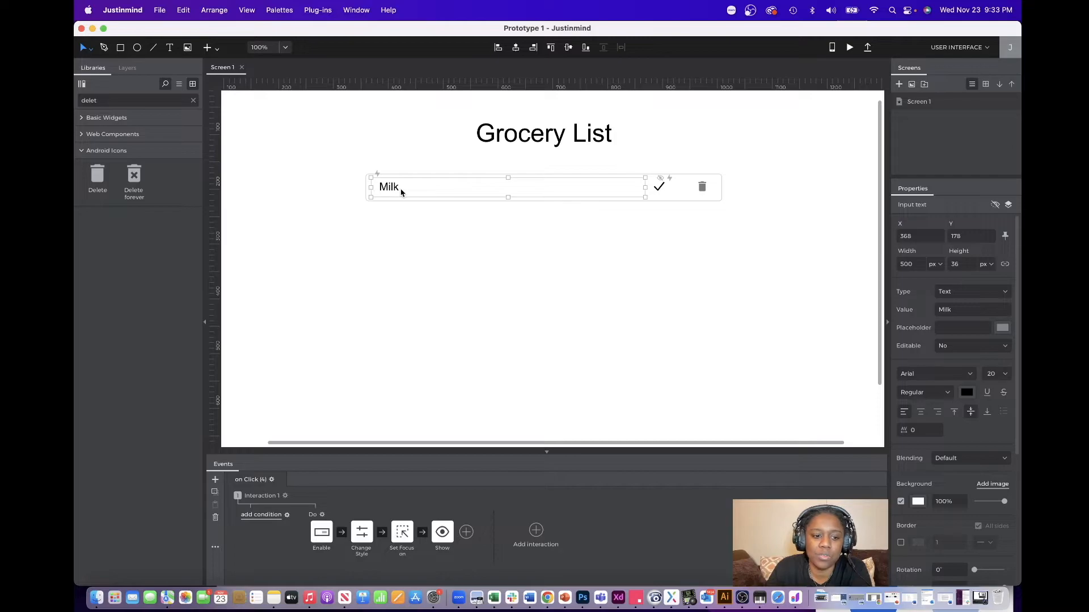
left_click(215, 479)
mouse_move(319, 159)
left_click(403, 177)
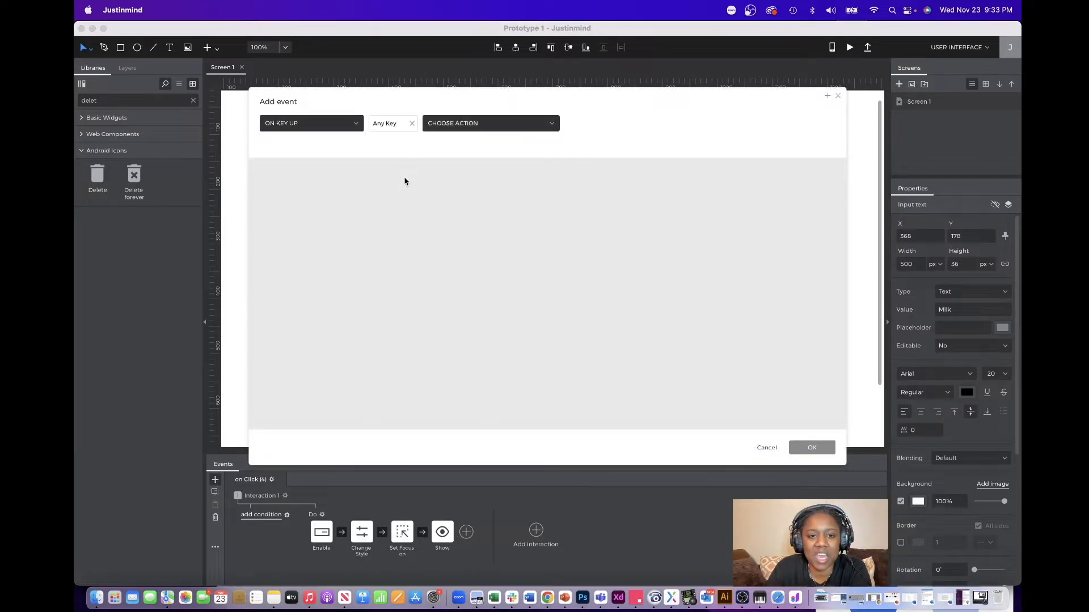
left_click(395, 123)
key("BackSpace")
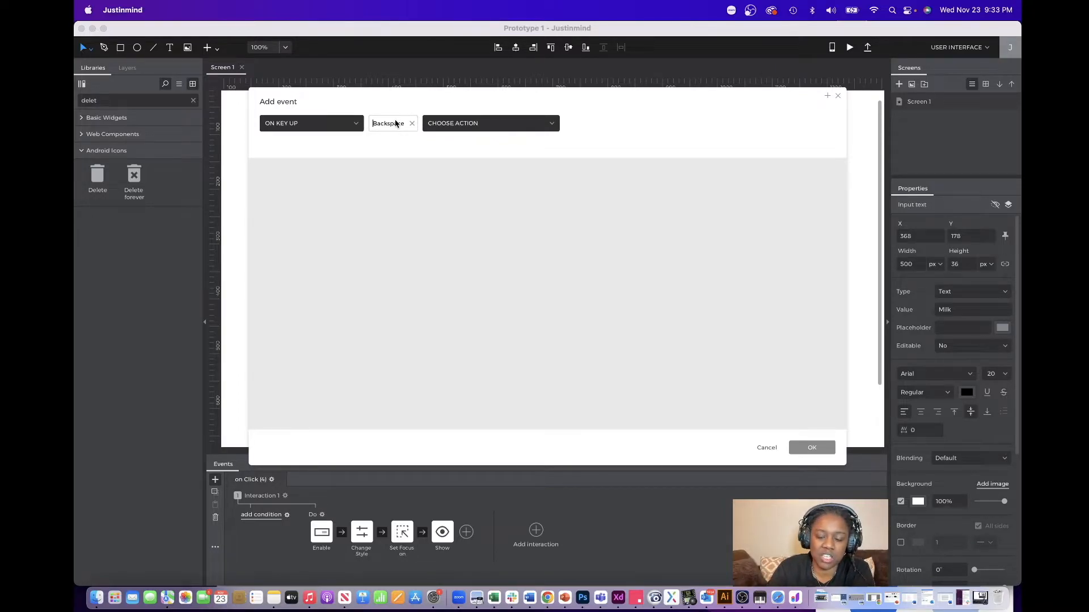
key("Return")
key("p")
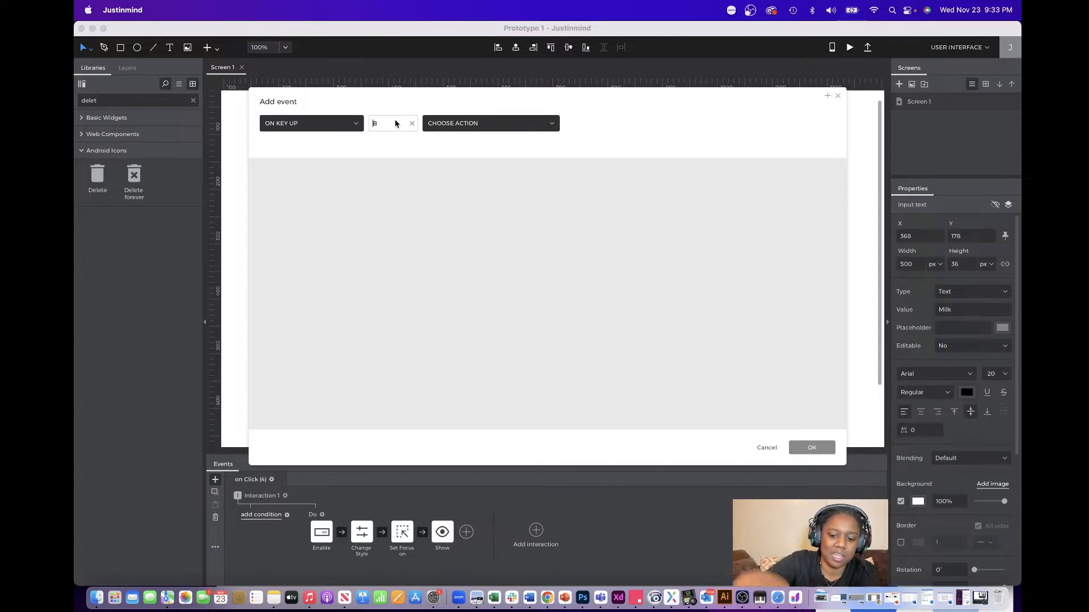
key("Return")
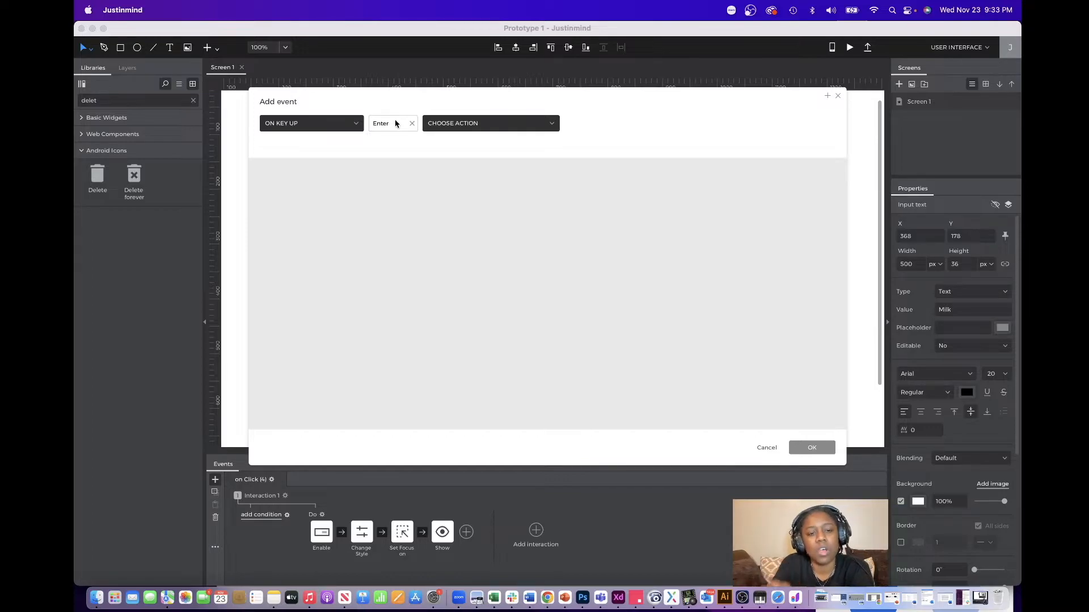
Give the on Key Up event an Enable / Disable Input action set to Enable for Input 1.
left_click(516, 130)
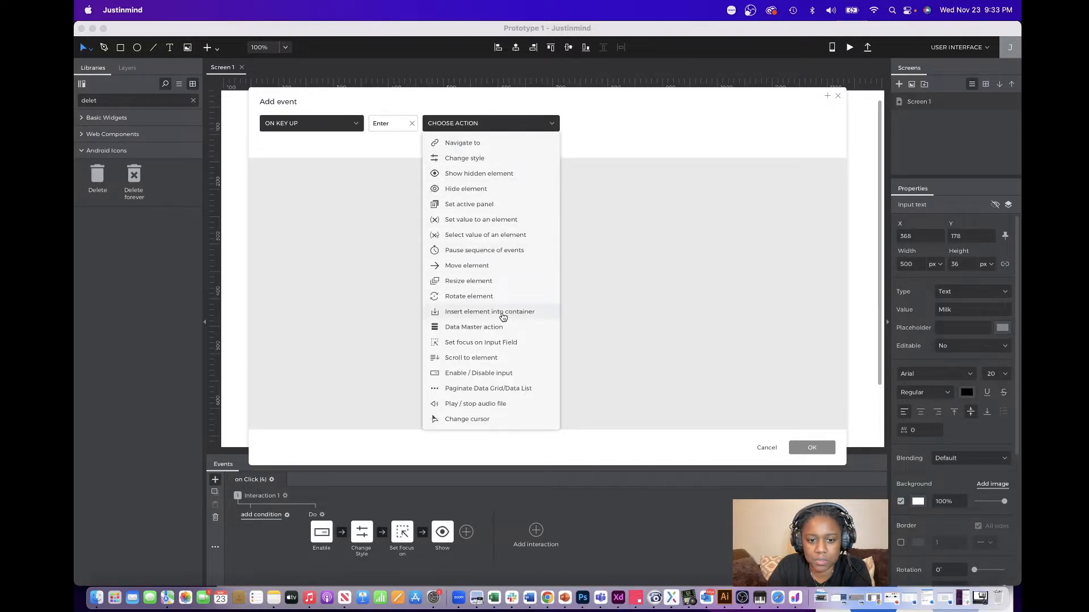
left_click(487, 374)
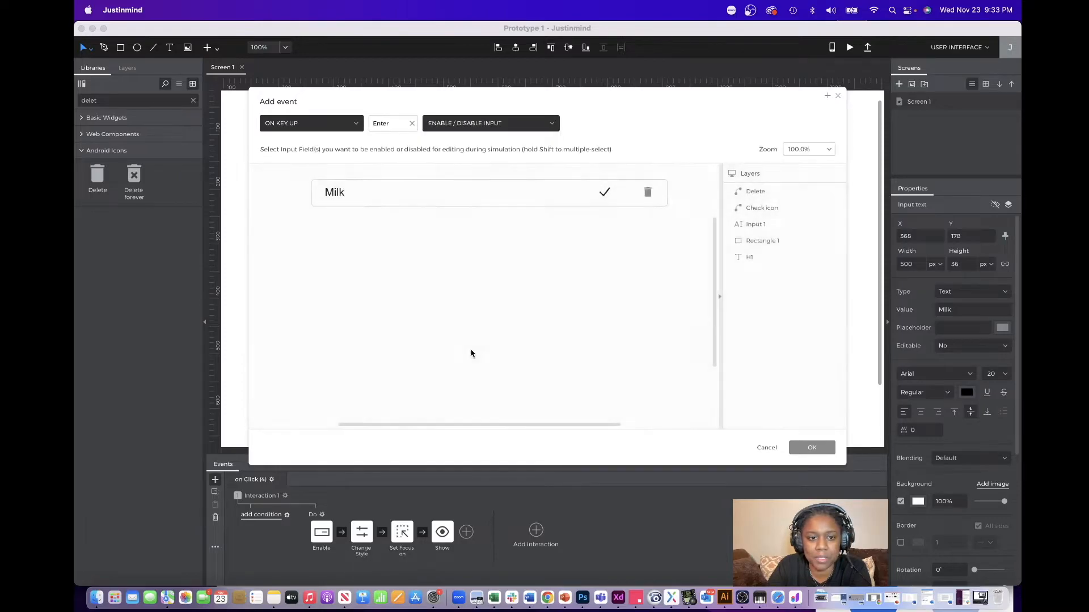
left_click(399, 199)
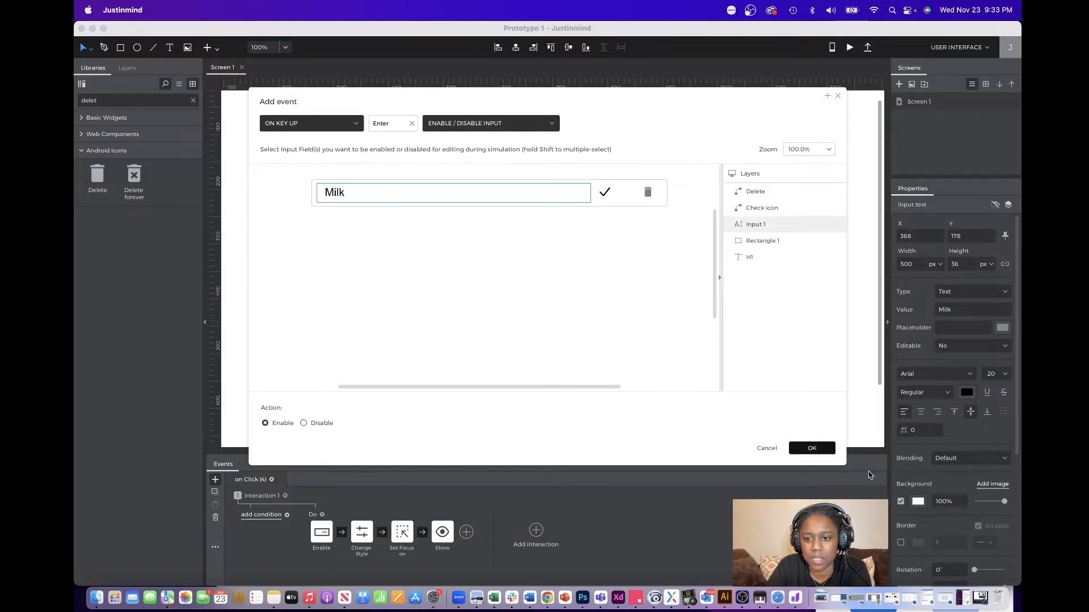
left_click(808, 452)
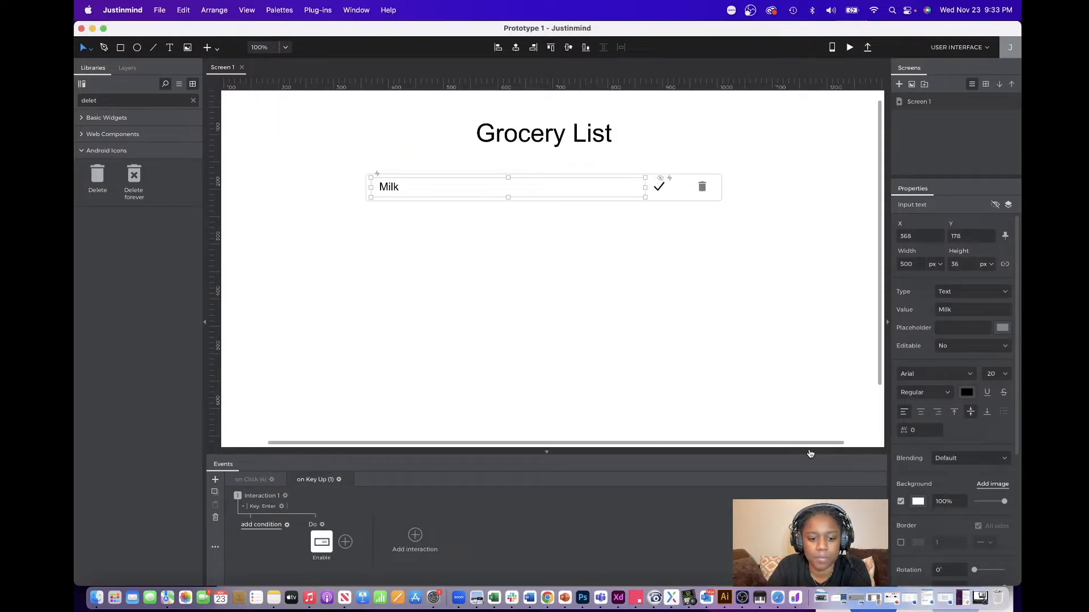
Copy the Disable, Change Style and Hide actions from the check icon's on Click event into the Milk input's on Key Up event.
left_click(658, 190)
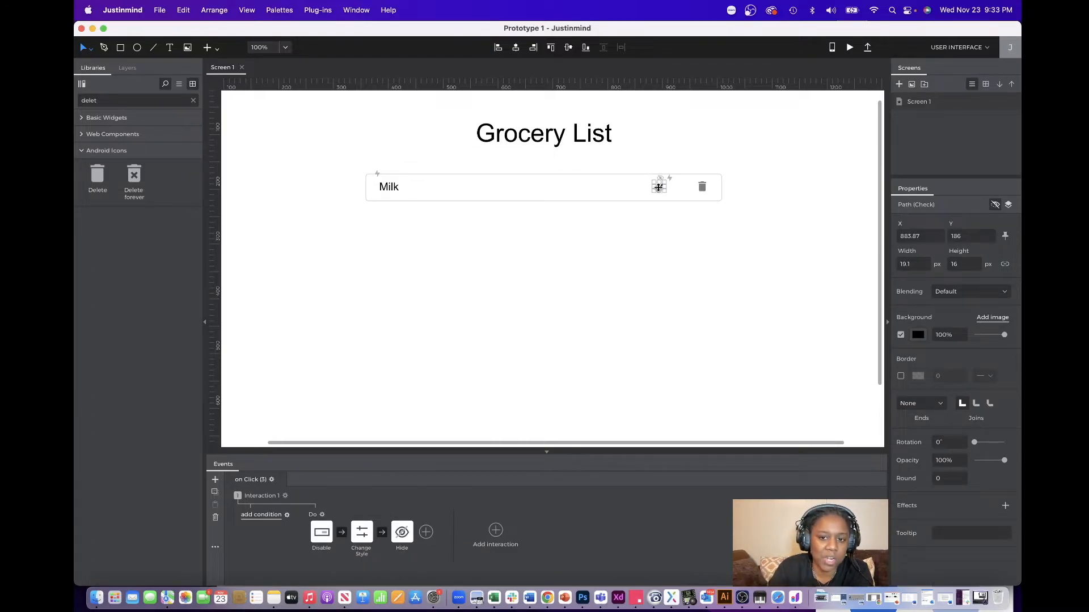
left_click(512, 184)
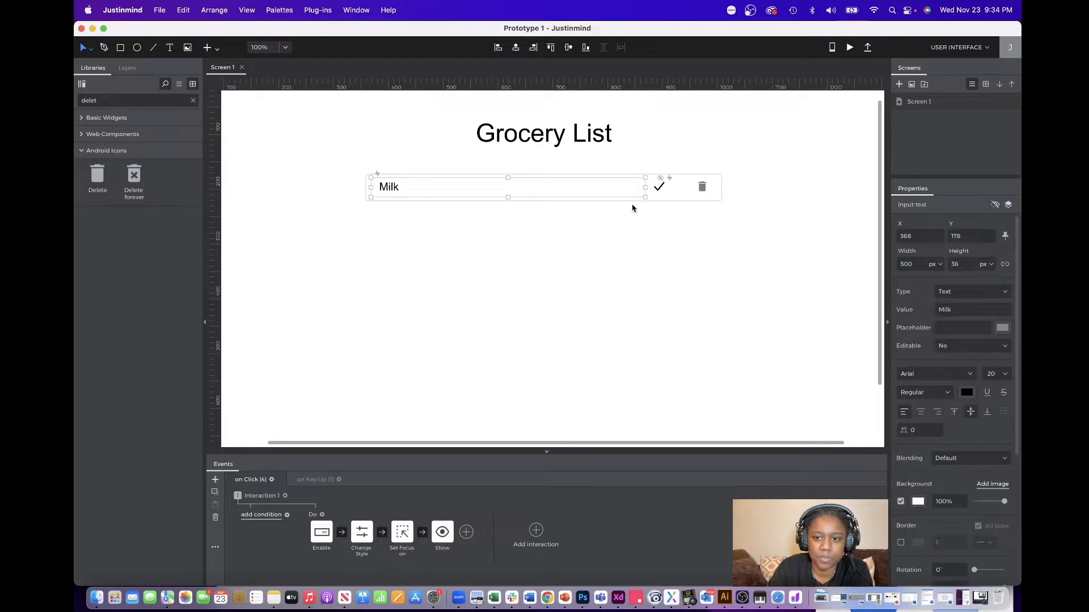
left_click(661, 187)
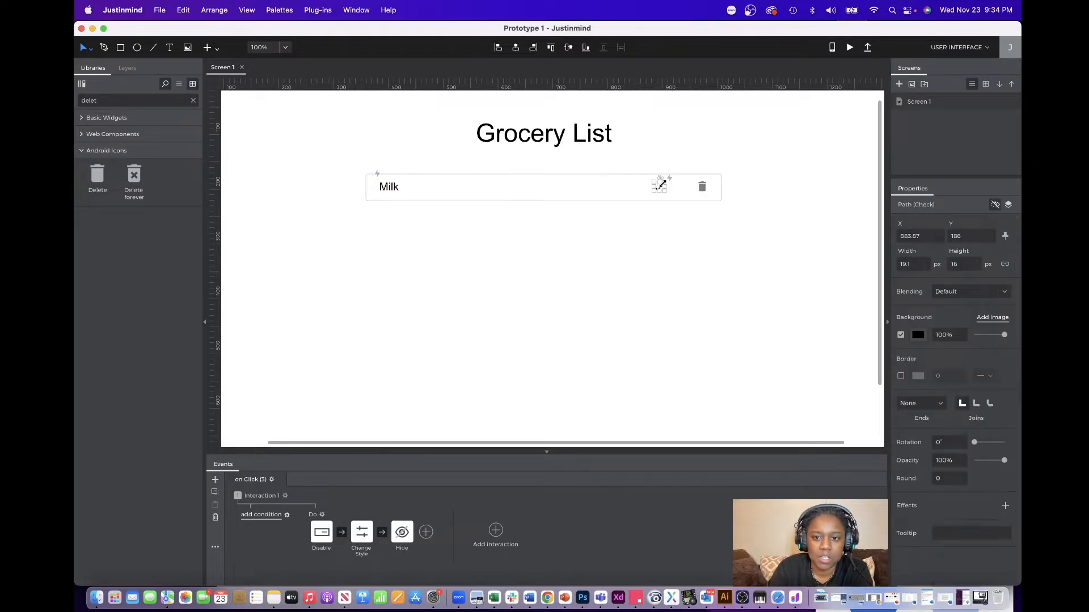
left_click(323, 516)
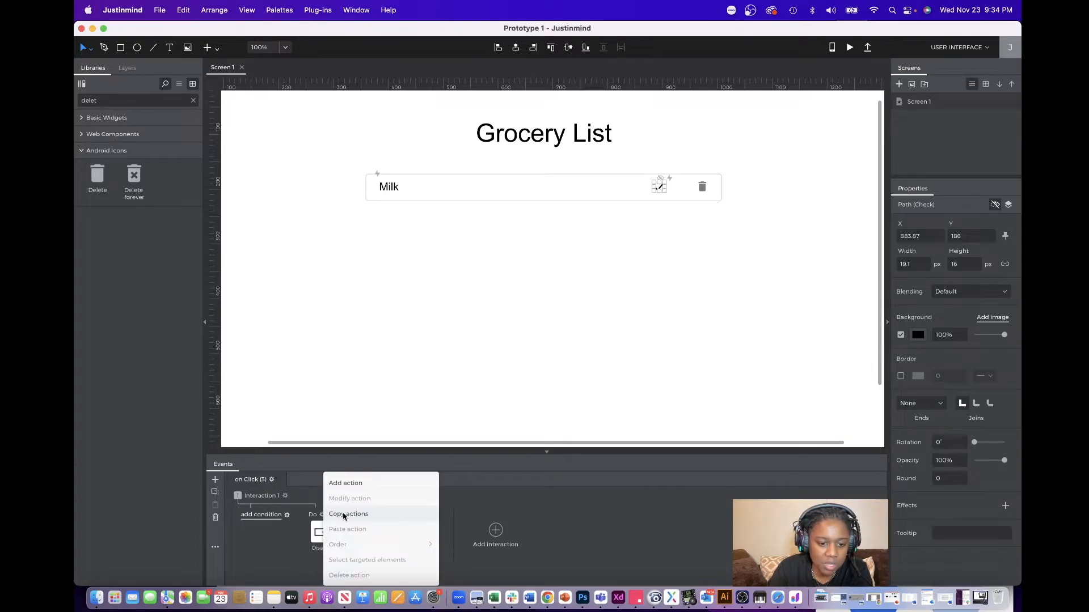
left_click(349, 515)
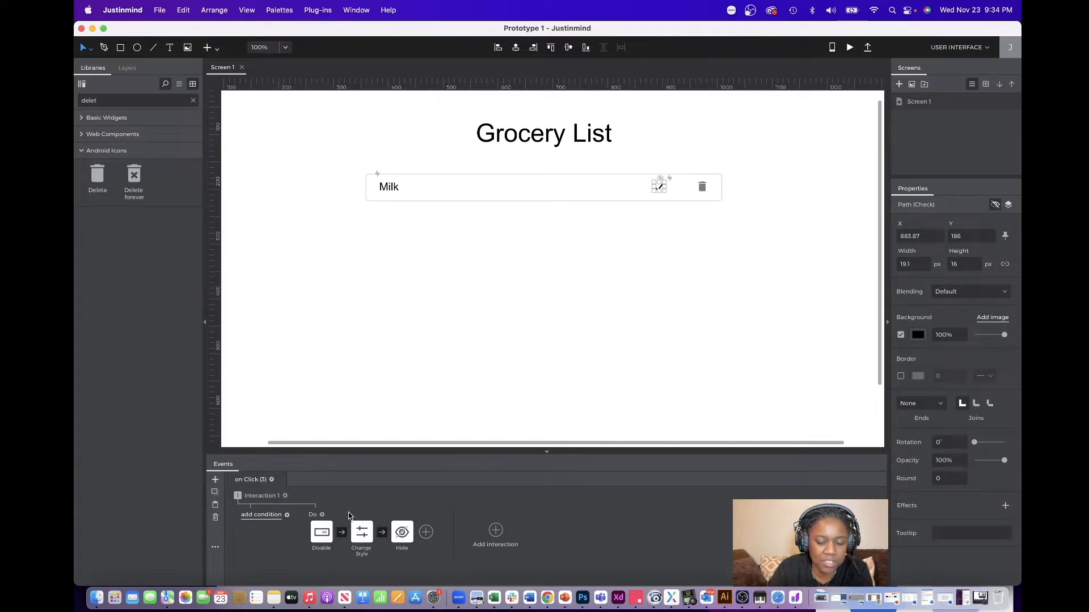
left_click(581, 190)
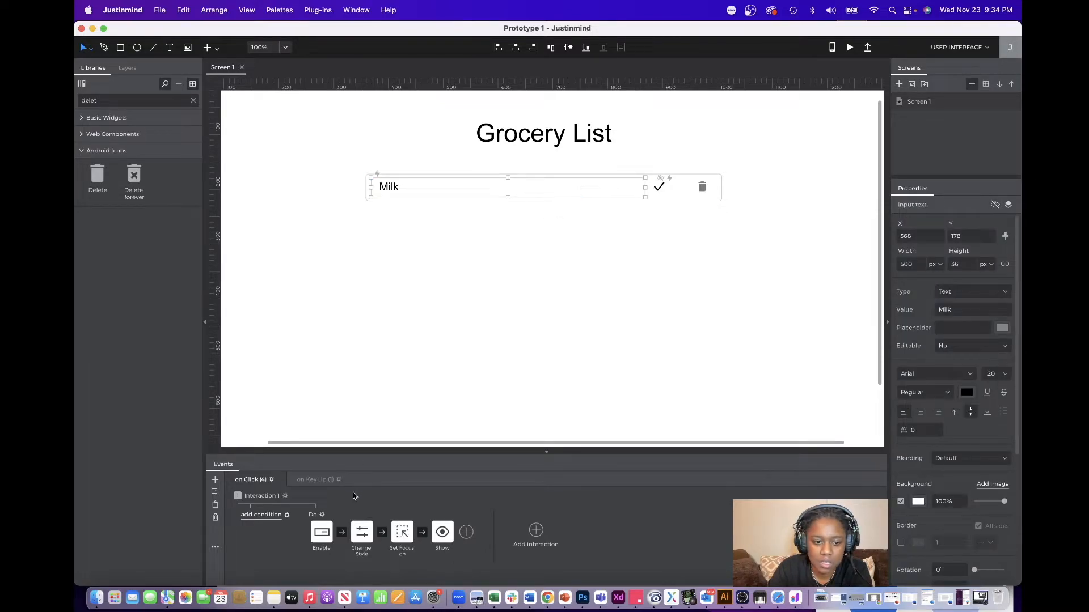
left_click(311, 480)
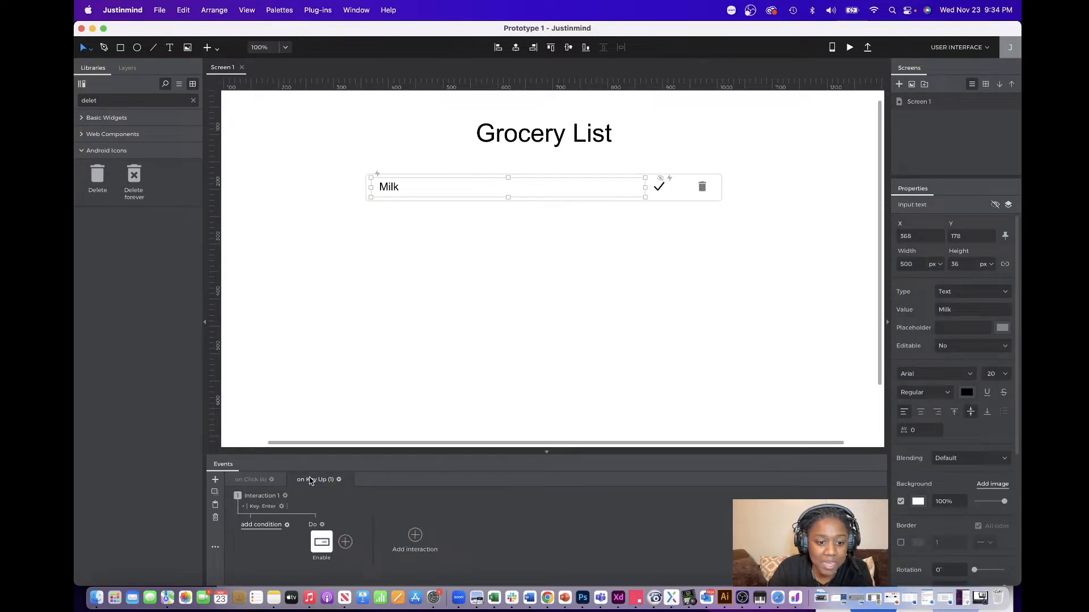
left_click(322, 524)
left_click(345, 545)
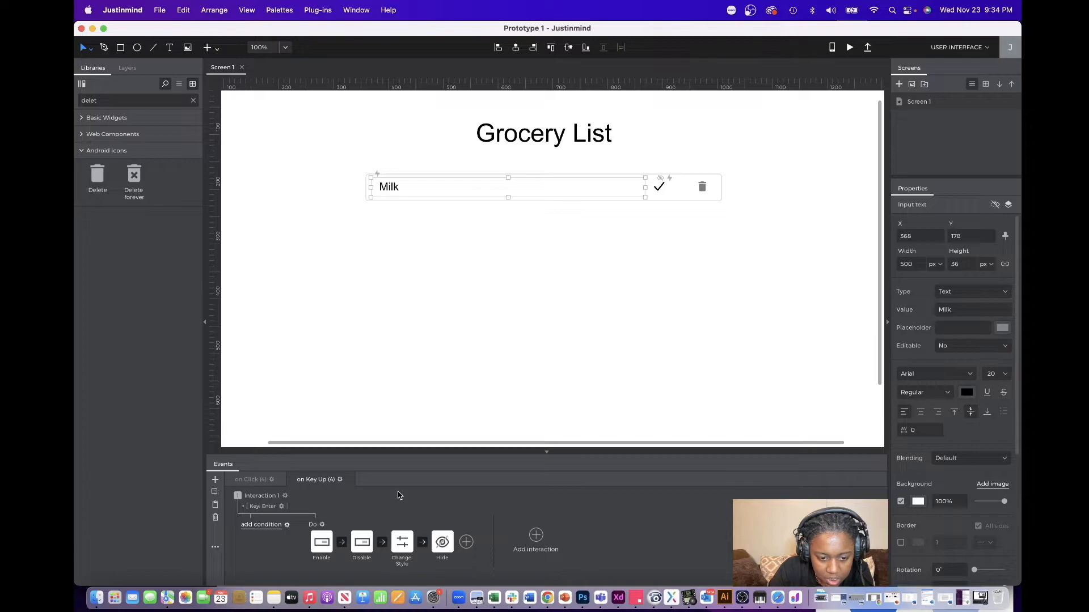
Delete the Enable action from the Milk input's on Key Up event.
left_click(323, 547)
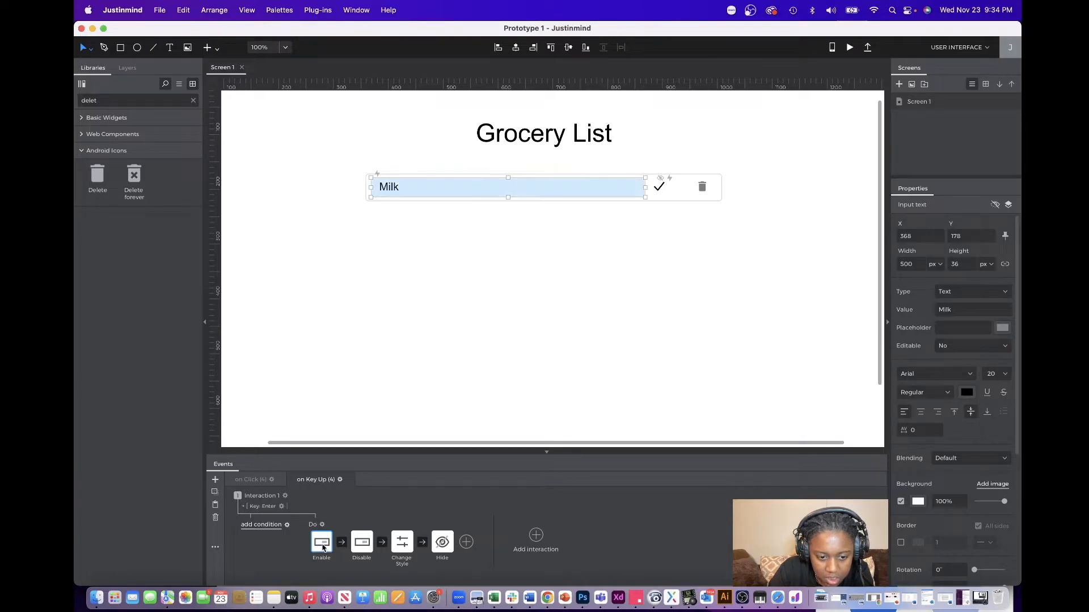
right_click(324, 547)
mouse_move(333, 545)
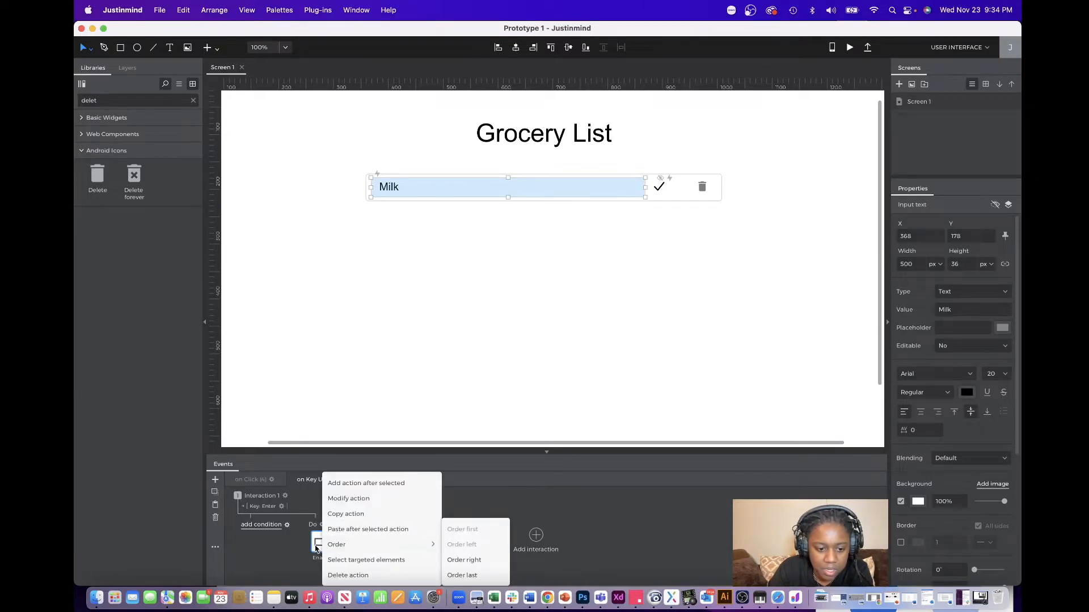
left_click(304, 550)
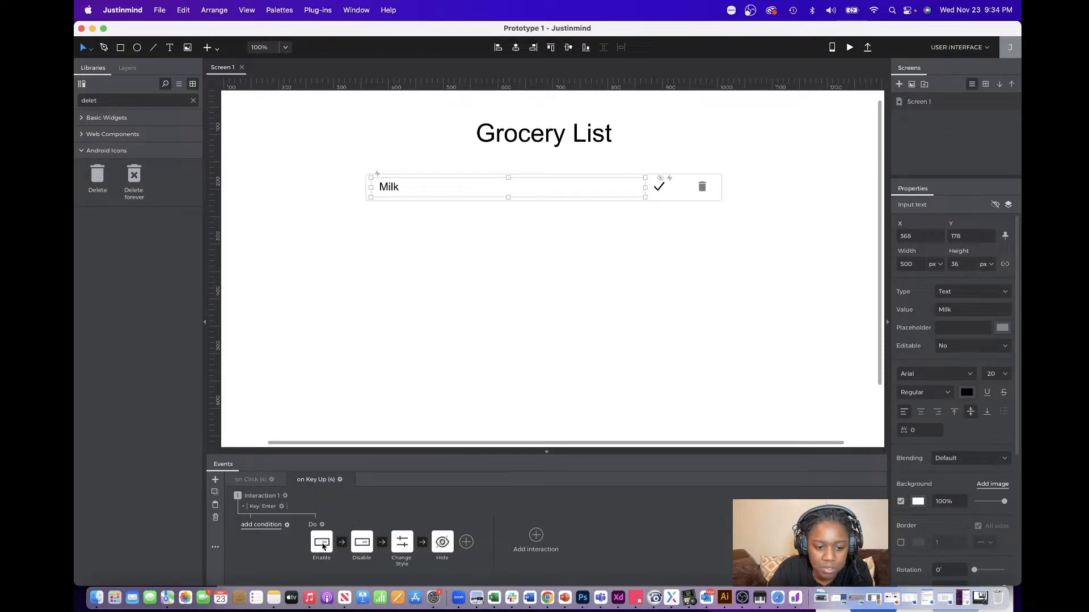
left_click(322, 546)
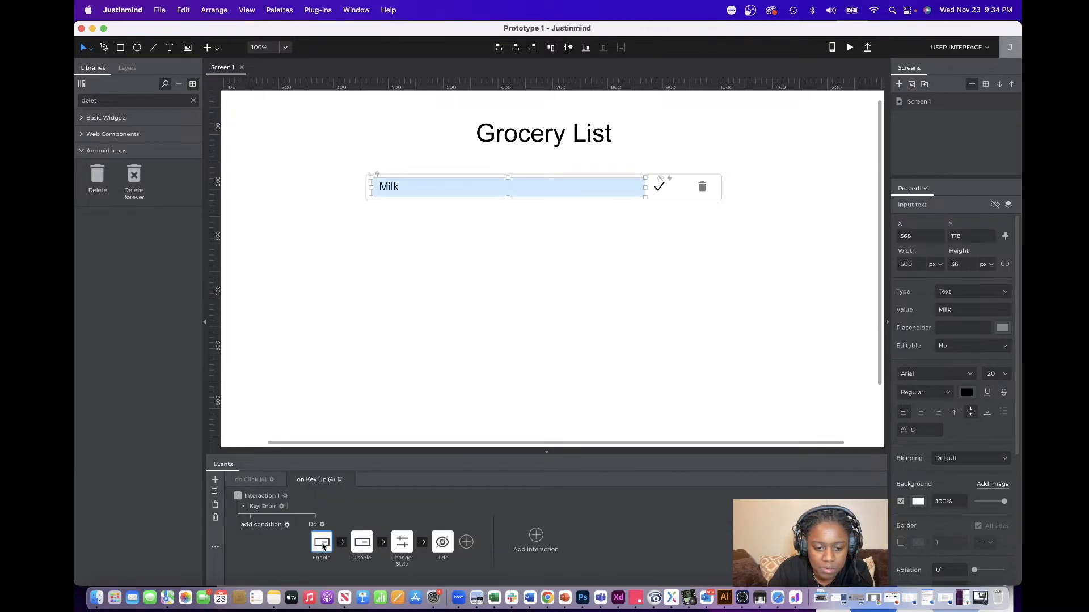
right_click(322, 546)
mouse_move(322, 546)
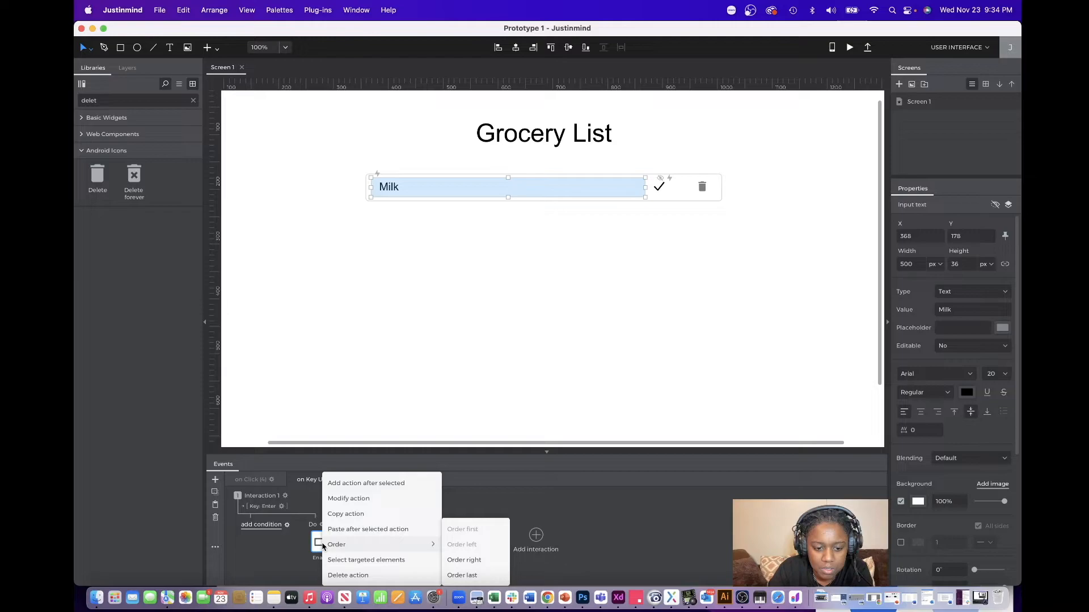
left_click(336, 576)
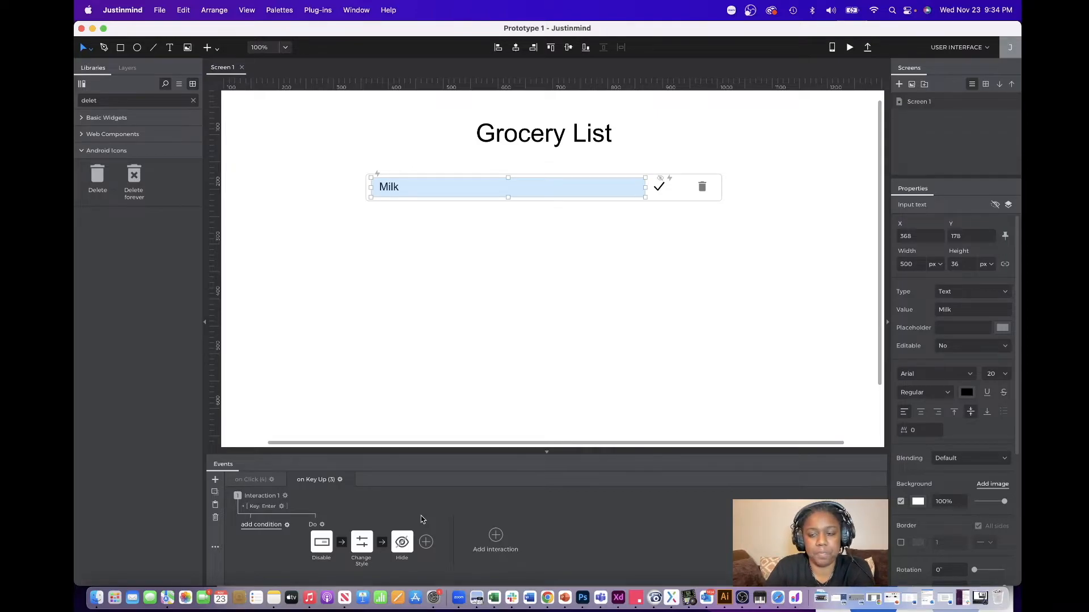
Simulate the prototype in the browser, change the Milk item to "Almond Milk" and confirm the edit.
left_click(850, 49)
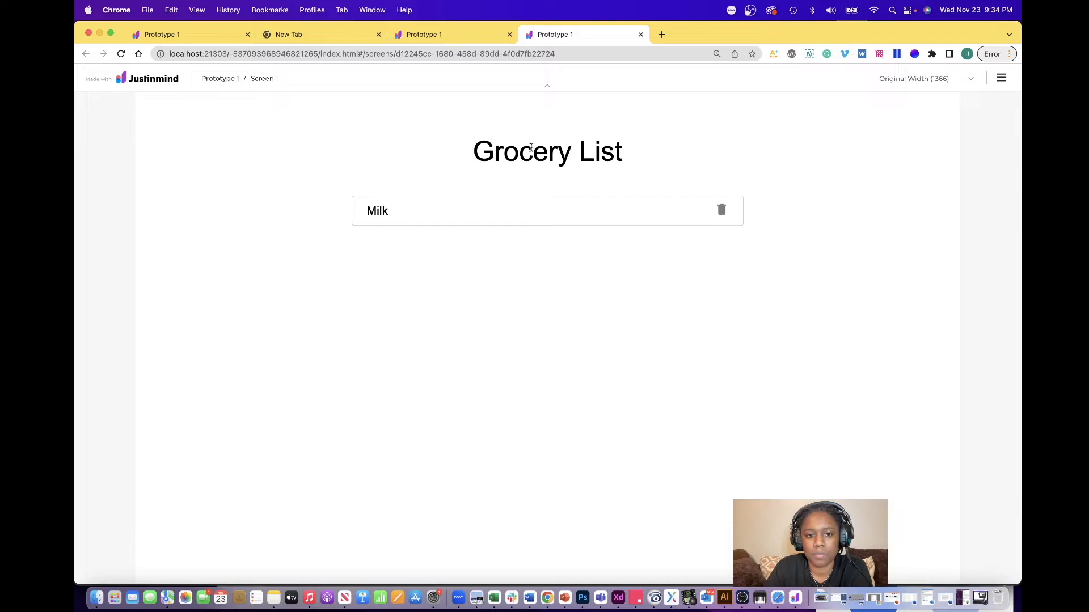
left_click(404, 215)
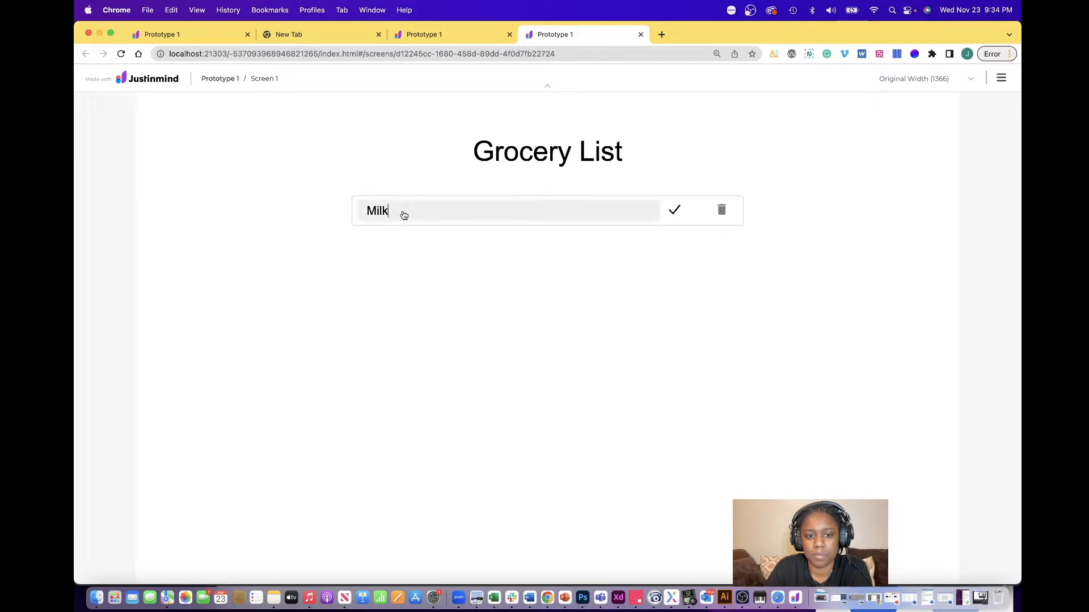
key("Left")
key("Left")
key("Left")
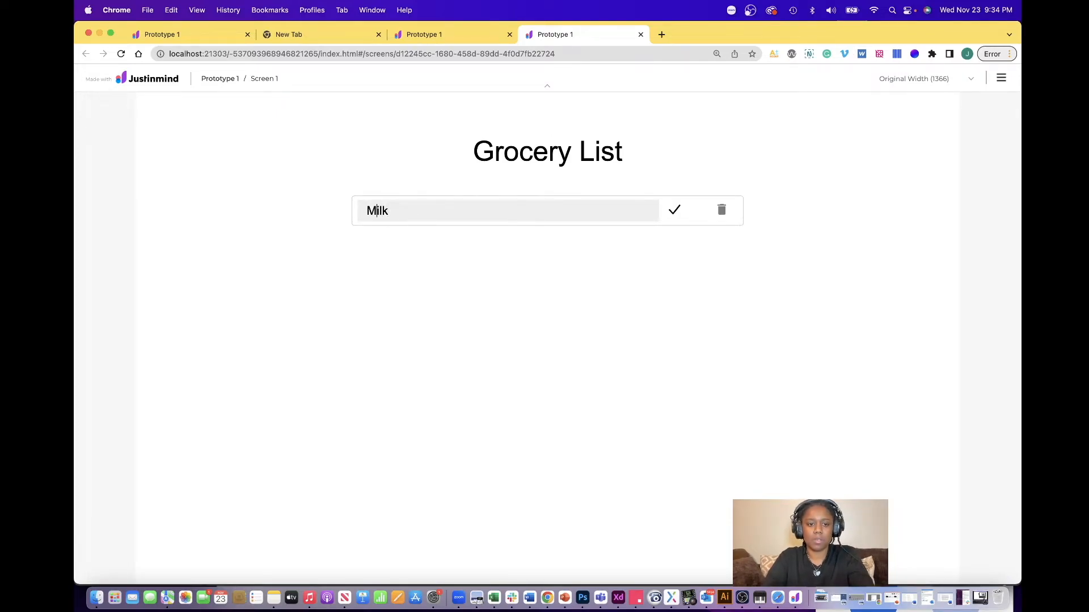
type("Almon")
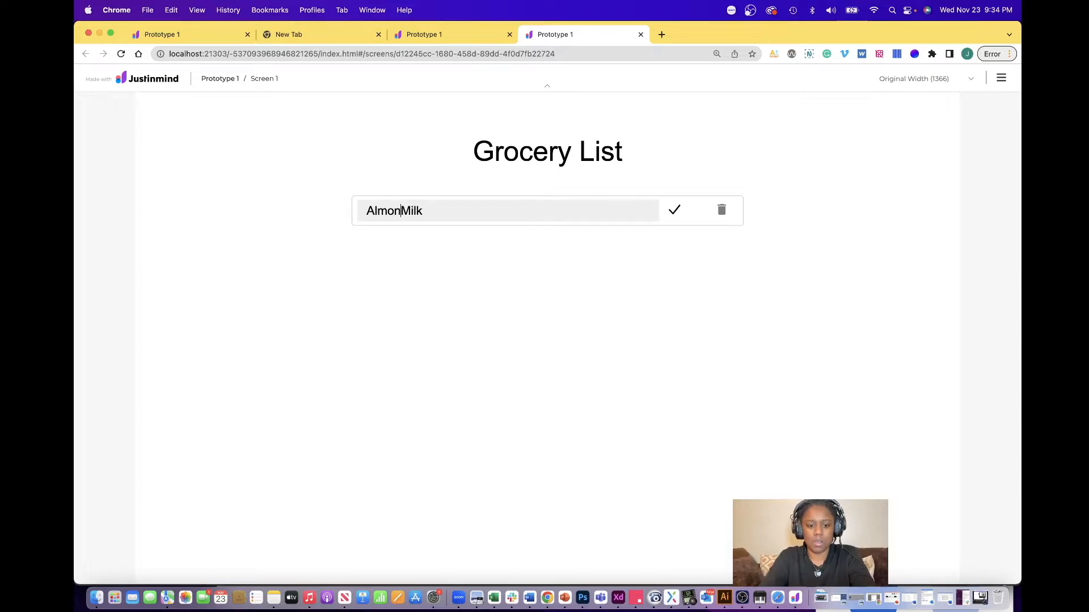
type("d")
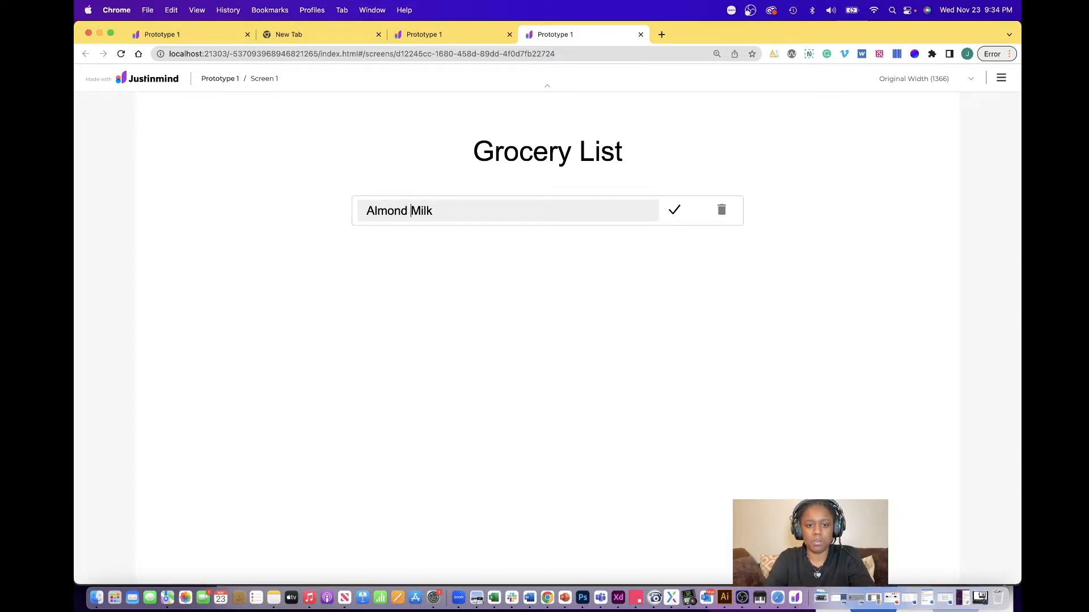
left_click(673, 212)
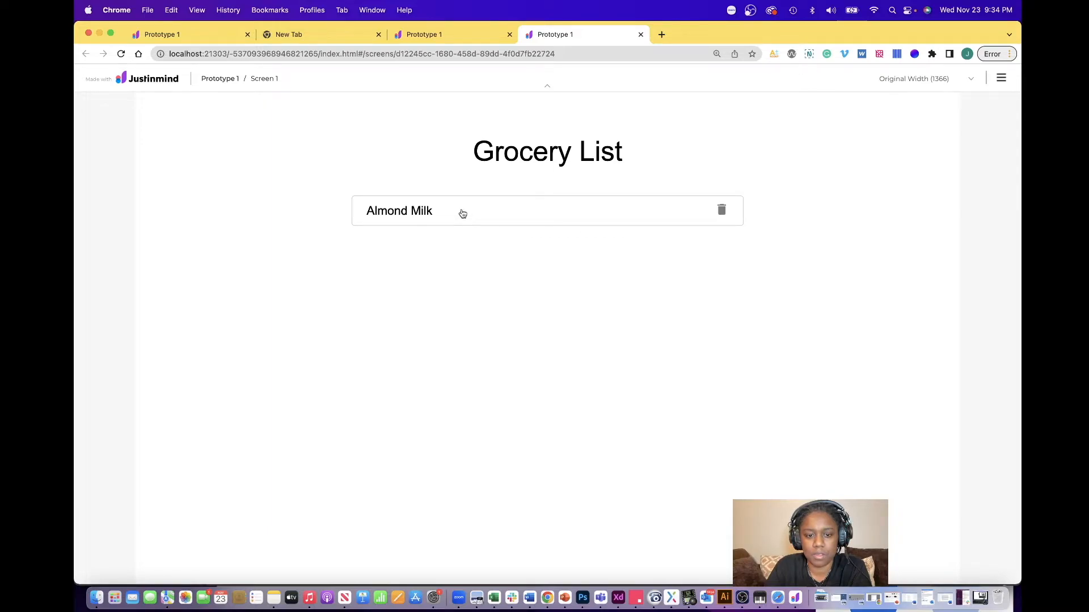
Extend the simulated item's text to "Almond Milk test", confirm the edit and return to Justinmind.
left_click(437, 216)
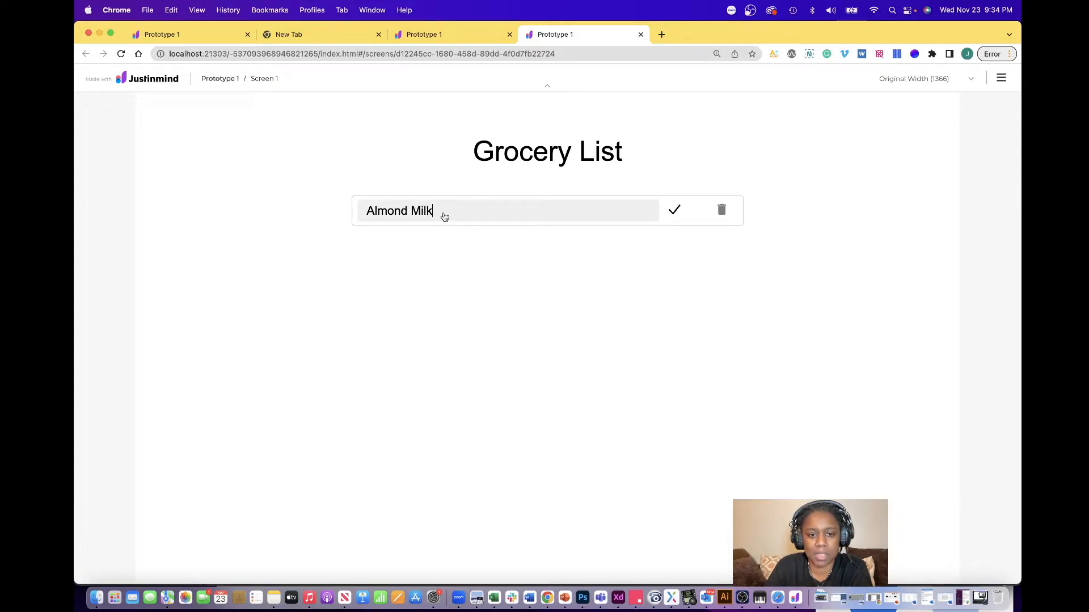
type("test")
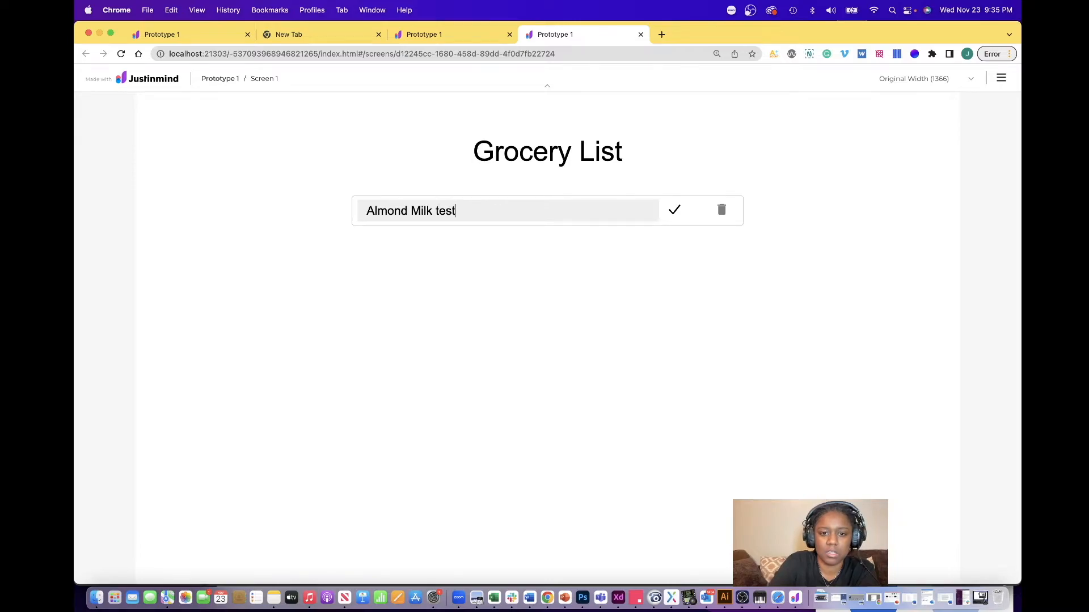
left_click(676, 212)
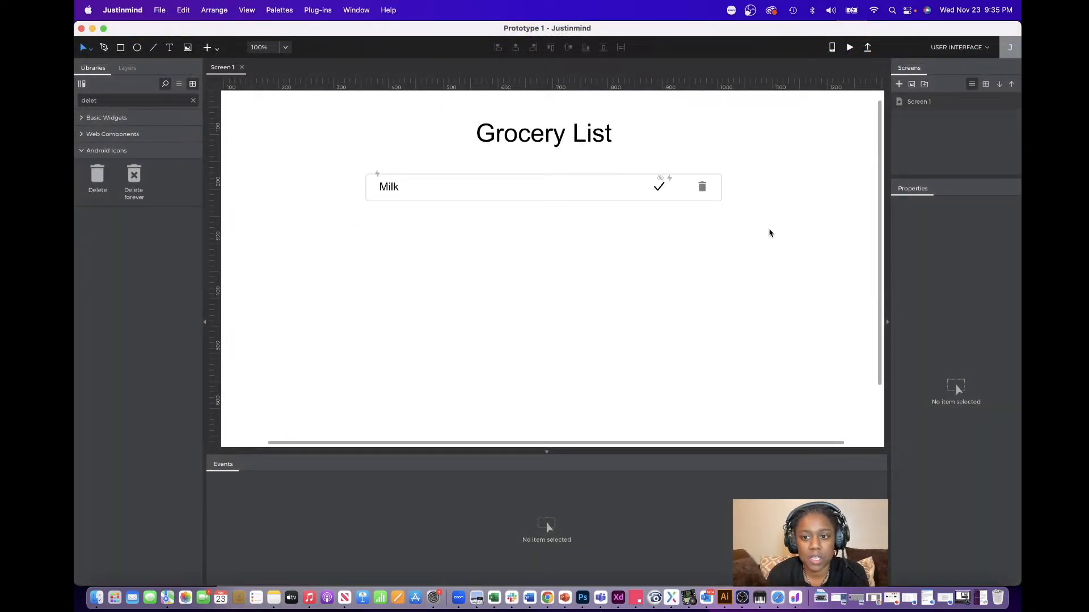
Group the Milk row's rectangle, text input, check icon and delete icon using the plain Group option.
left_click_drag(769, 232, 311, 168)
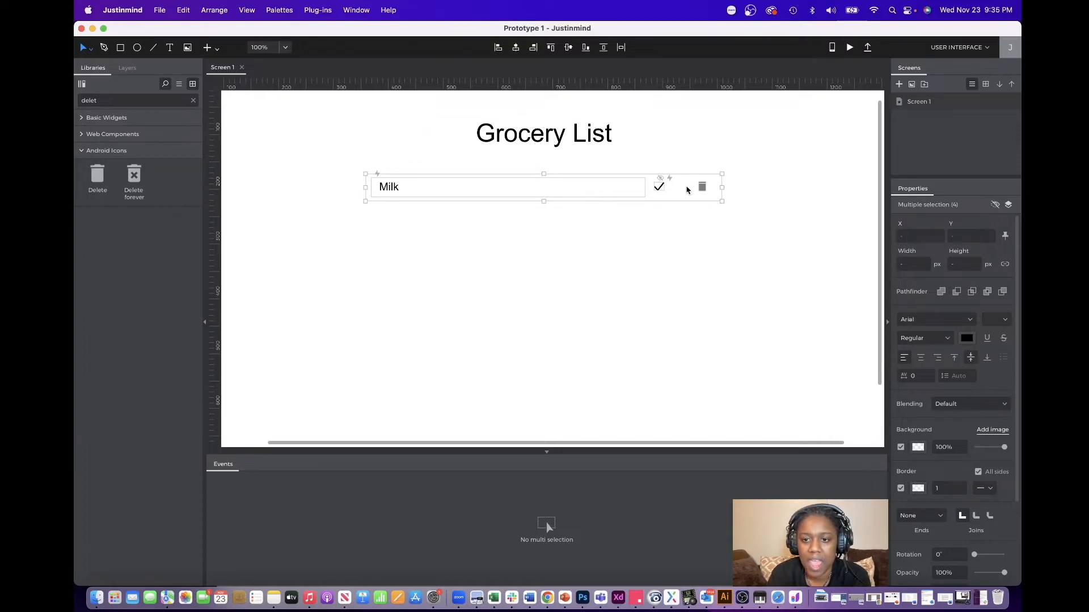
right_click(687, 190)
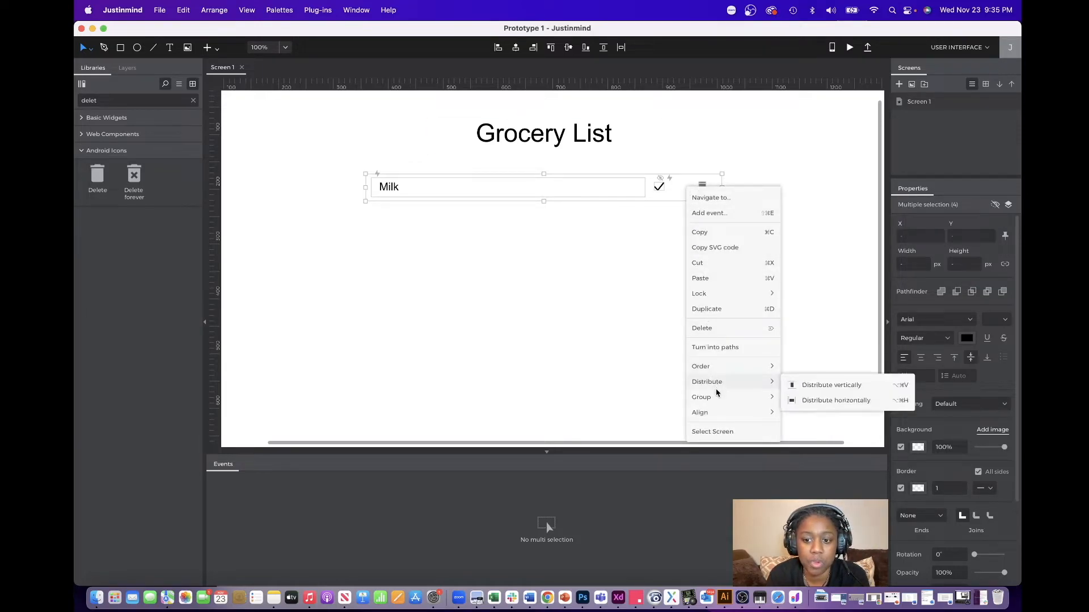
mouse_move(716, 397)
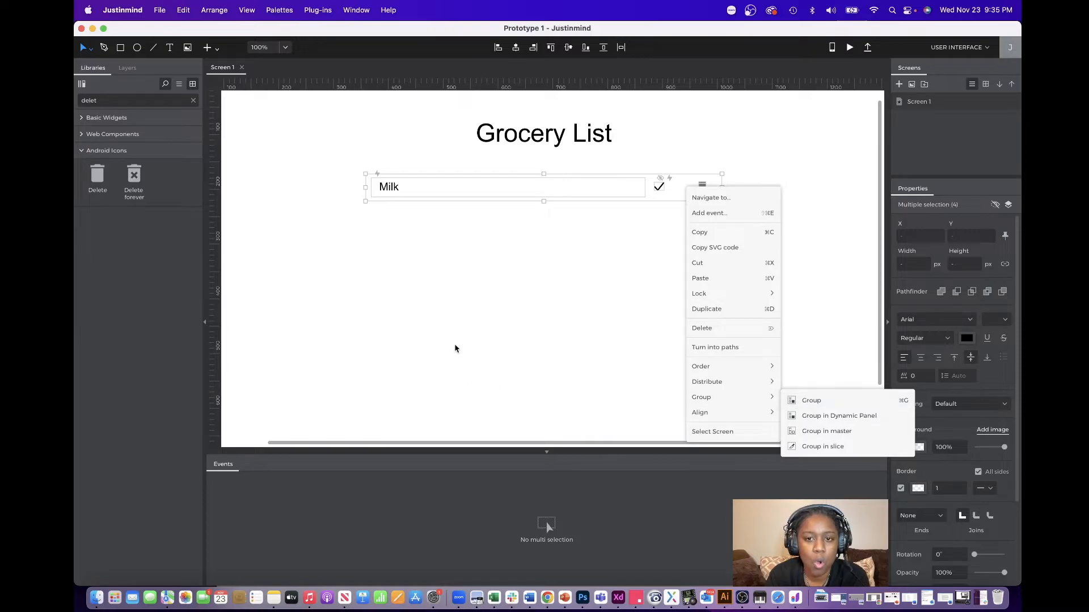
mouse_move(771, 396)
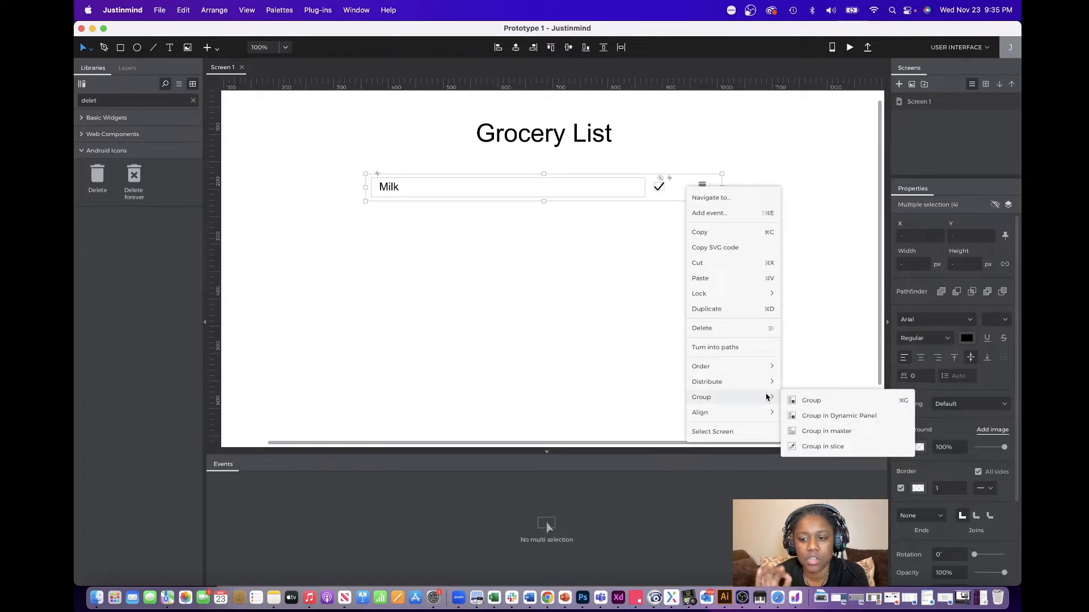
left_click(812, 403)
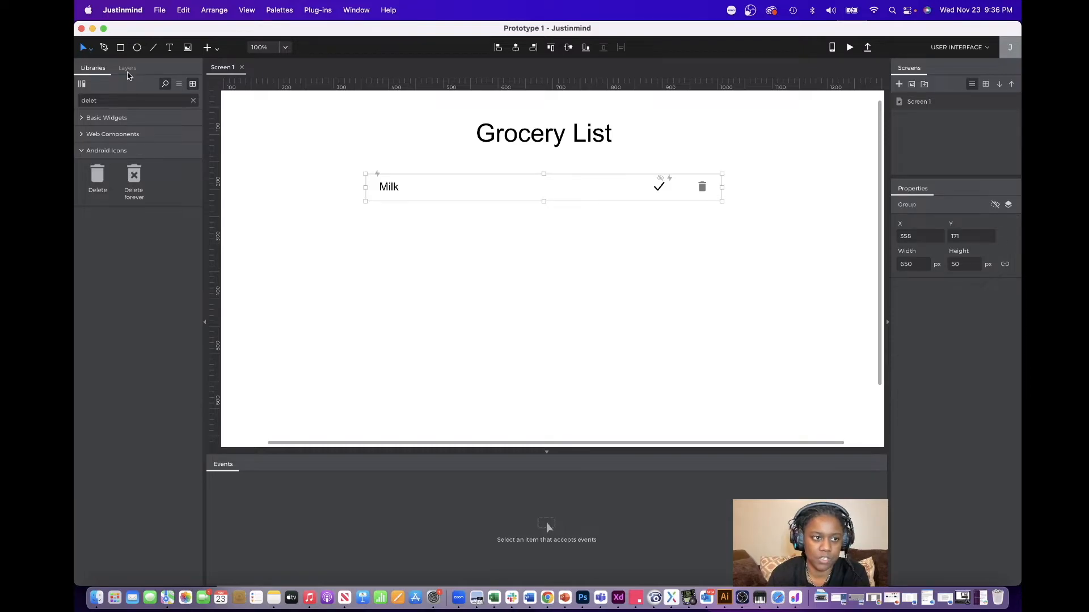
Rename the grocery row's group as "Milk" in the layer list.
left_click(128, 71)
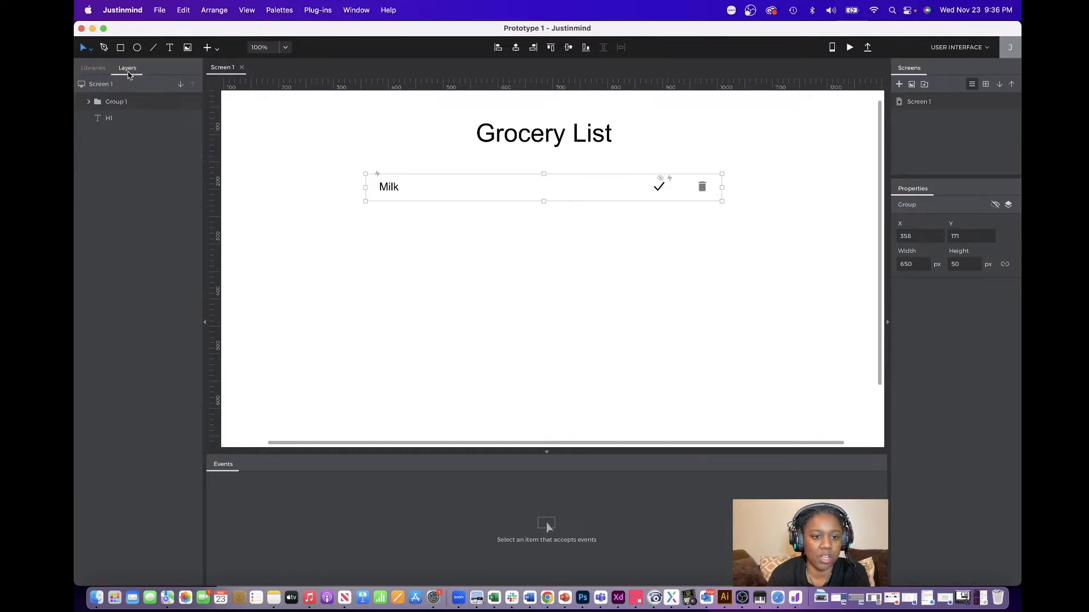
left_click(94, 69)
left_click(127, 68)
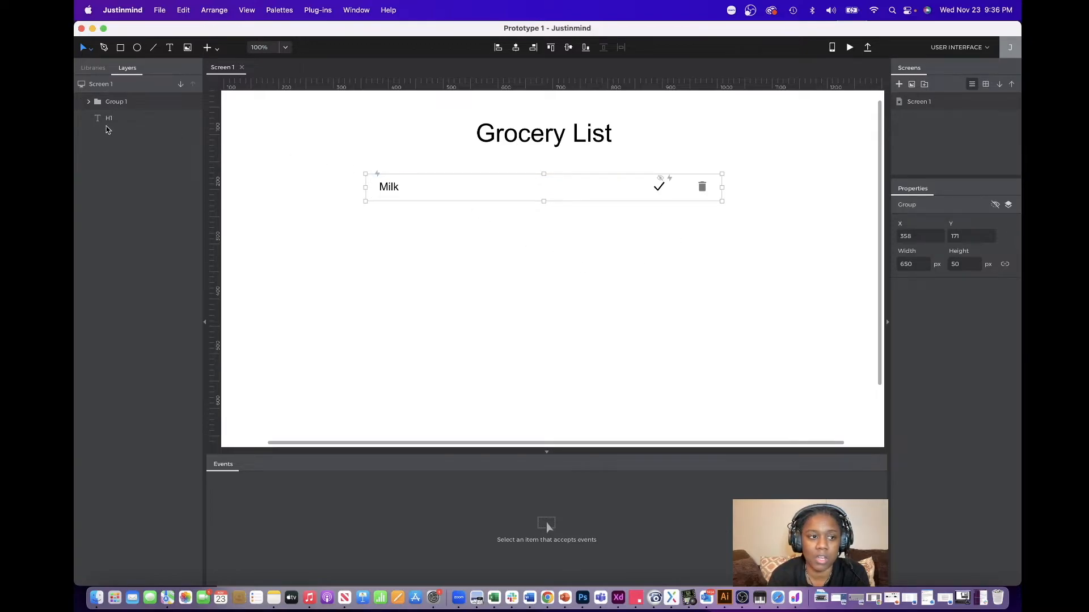
left_click(88, 102)
left_click(88, 102)
double_click(117, 102)
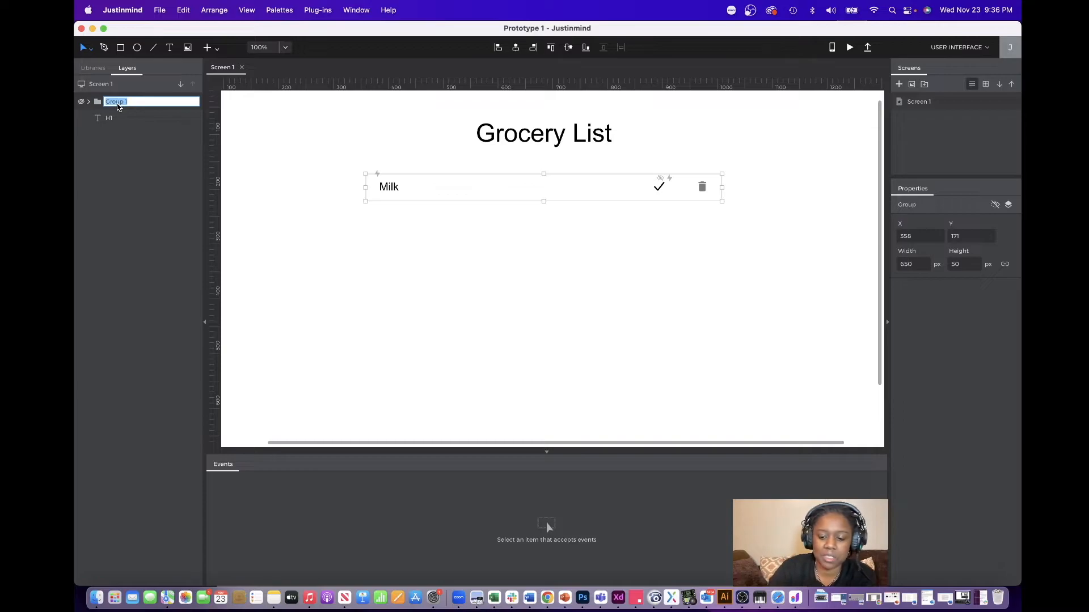
type("Milk")
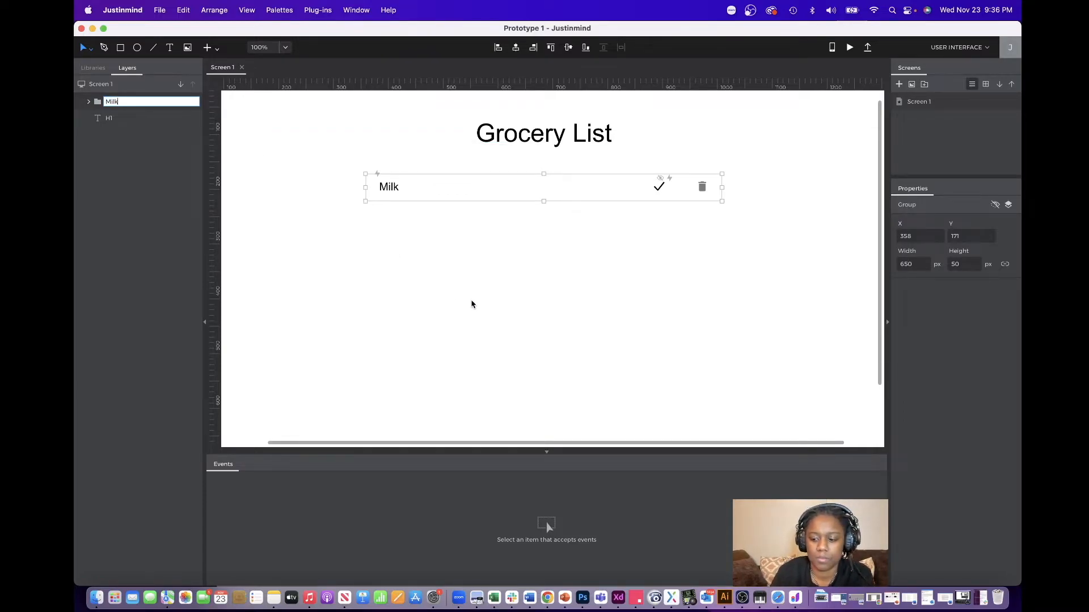
key("Return")
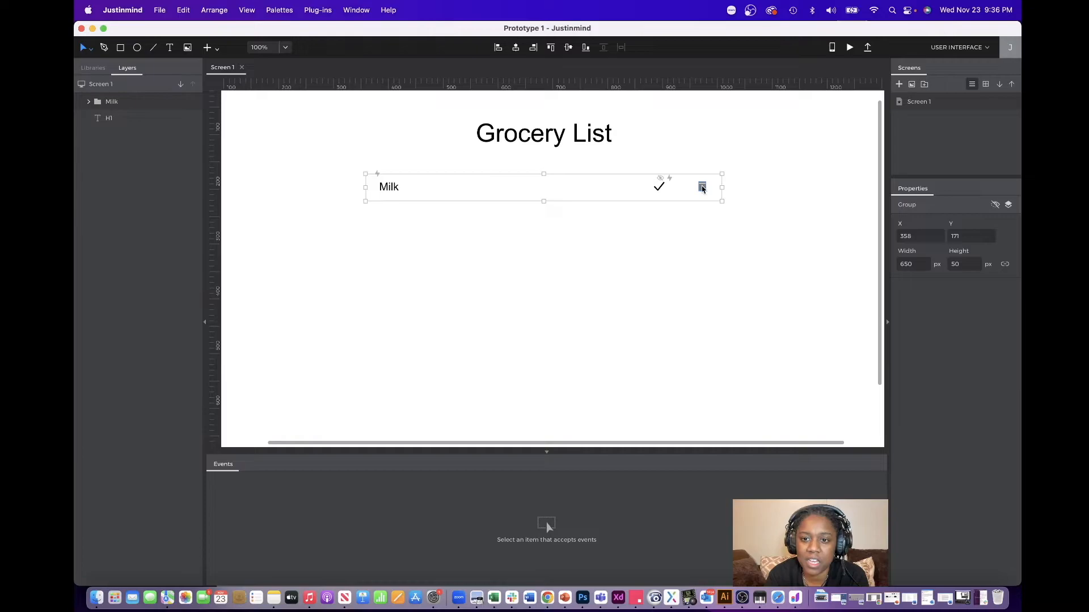
Give the delete icon inside the Milk group an on Click event with a Hide Element action targeting the whole Milk group, without effect.
double_click(702, 187)
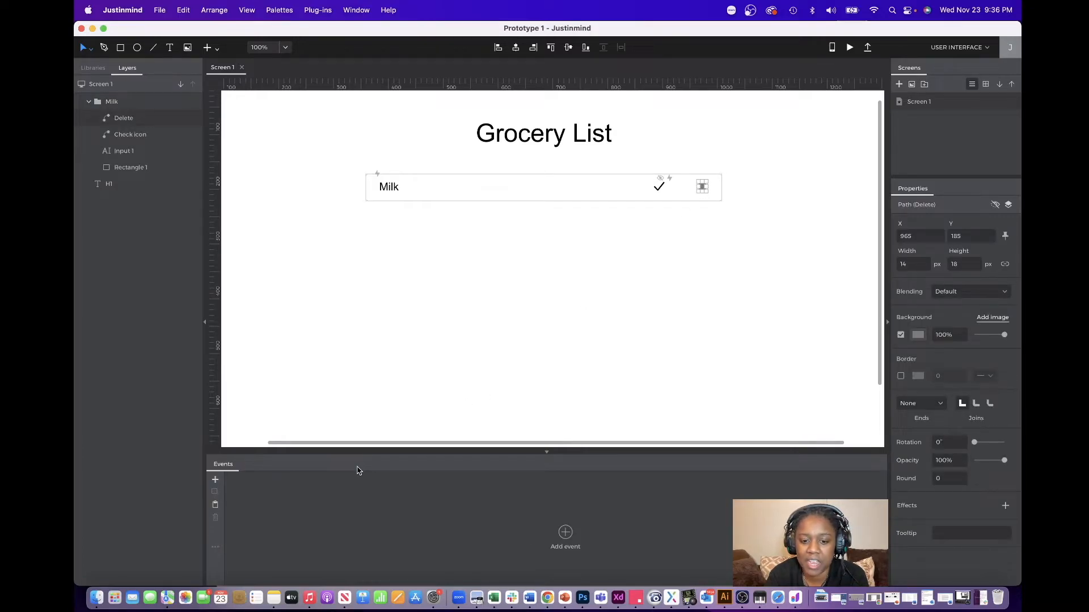
left_click(566, 532)
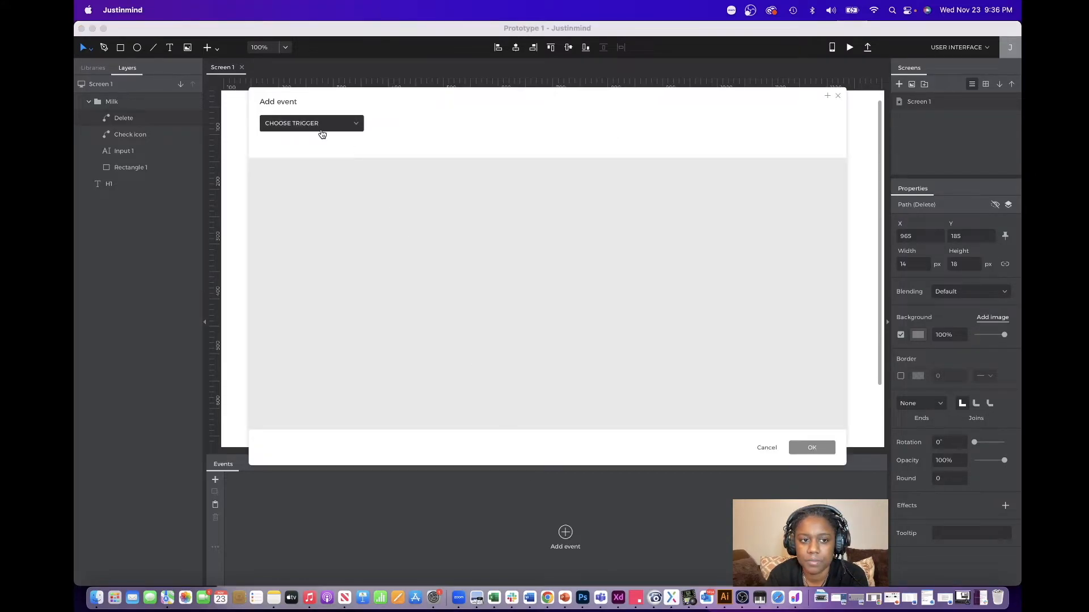
left_click(321, 127)
mouse_move(319, 149)
left_click(420, 147)
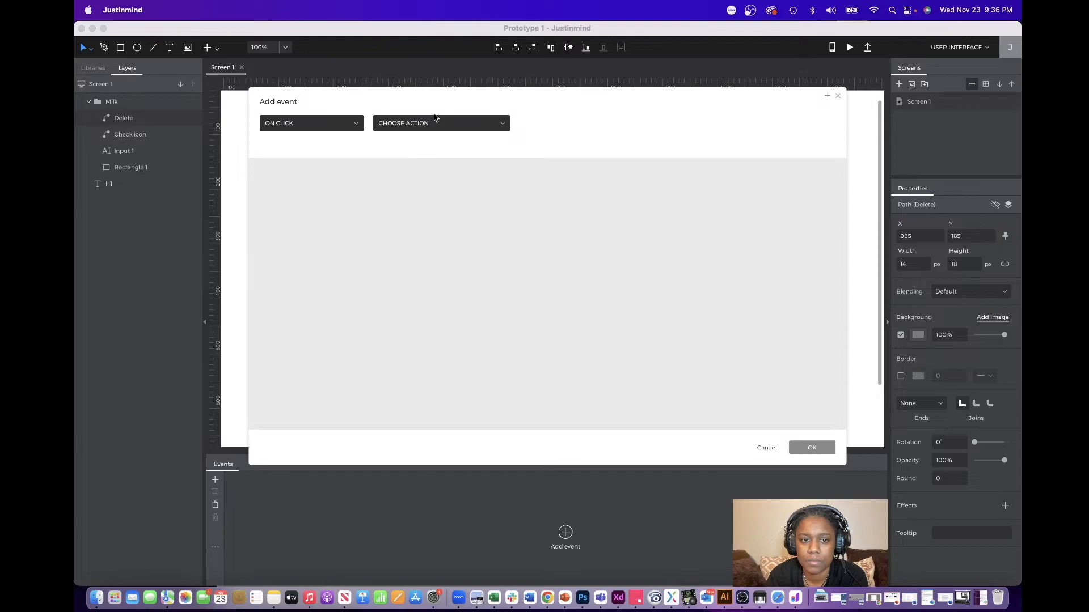
left_click(439, 125)
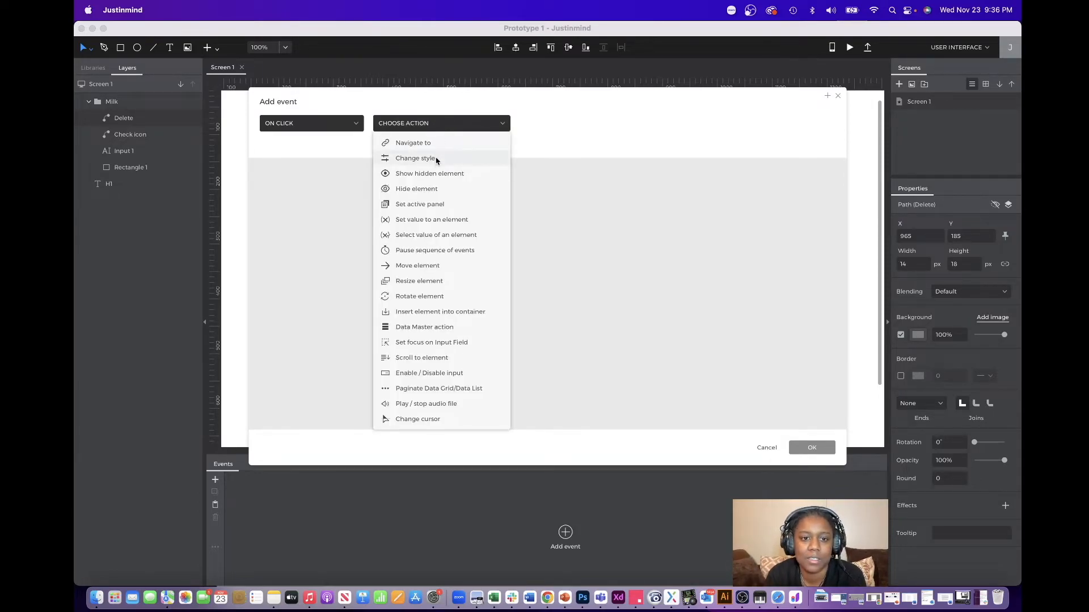
left_click(430, 188)
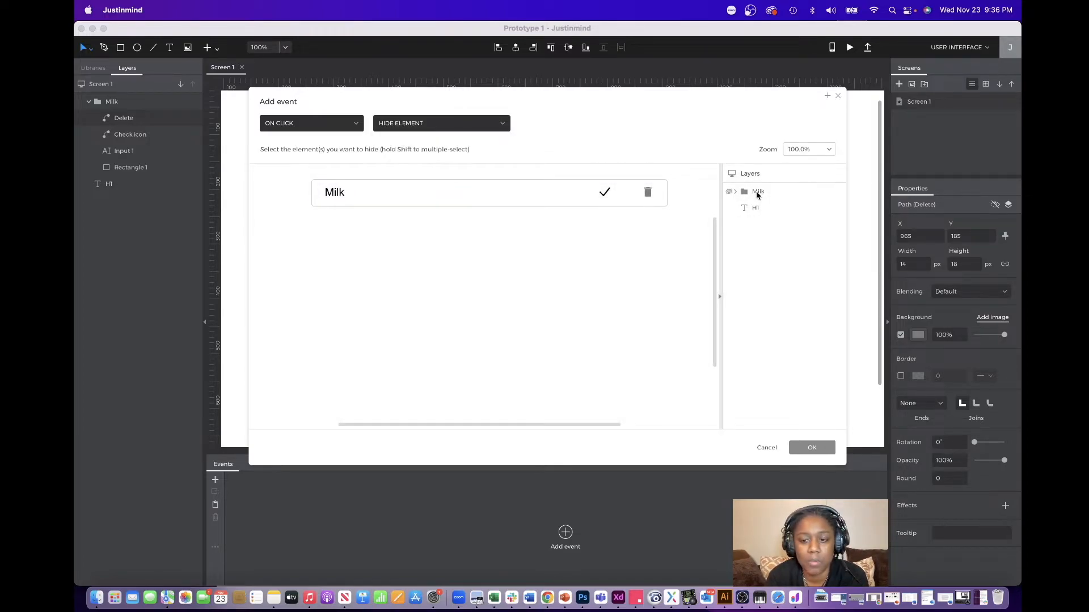
left_click(757, 194)
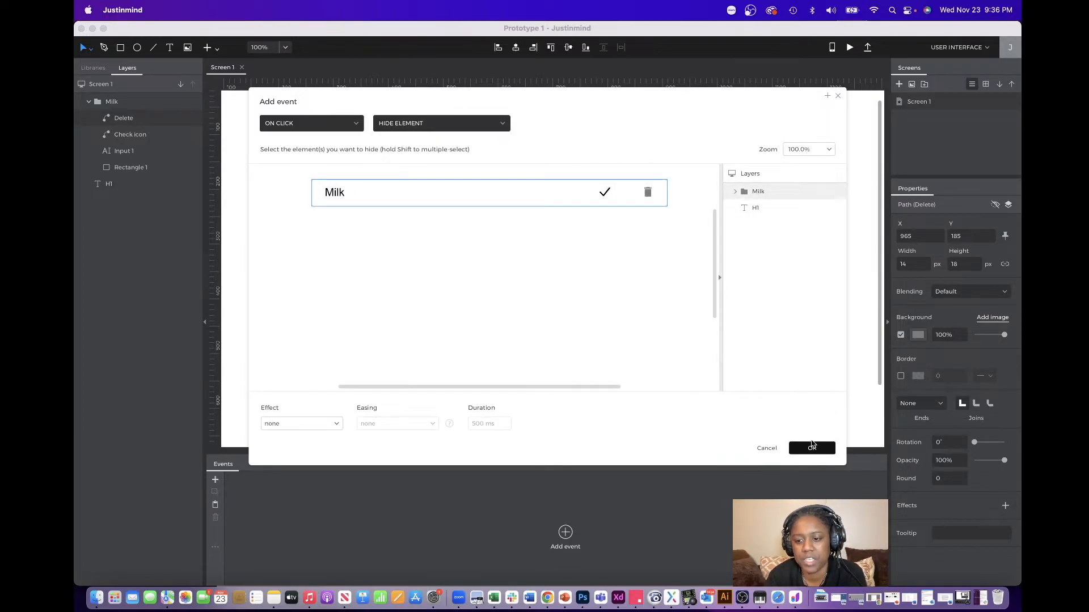
left_click(812, 449)
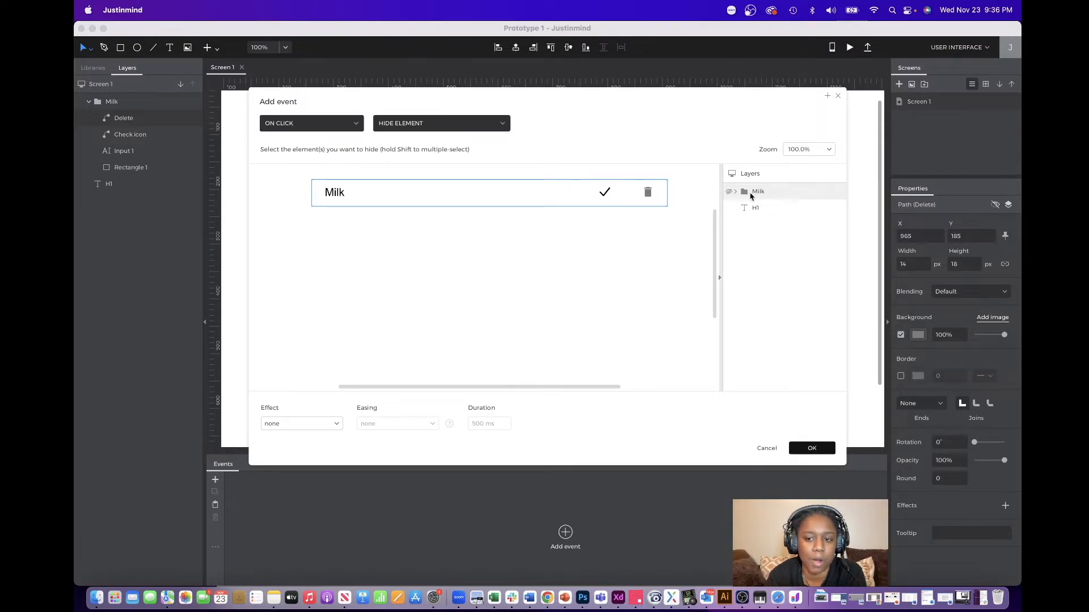
left_click(810, 448)
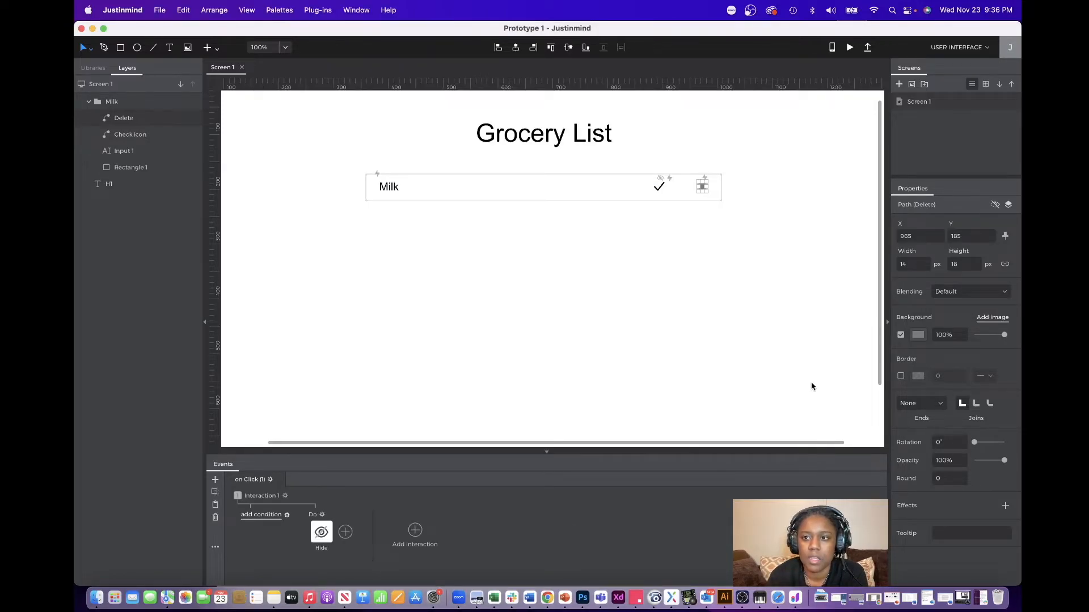
Simulate the prototype in the browser, test the Milk row's delete icon and return to Justinmind.
left_click(849, 48)
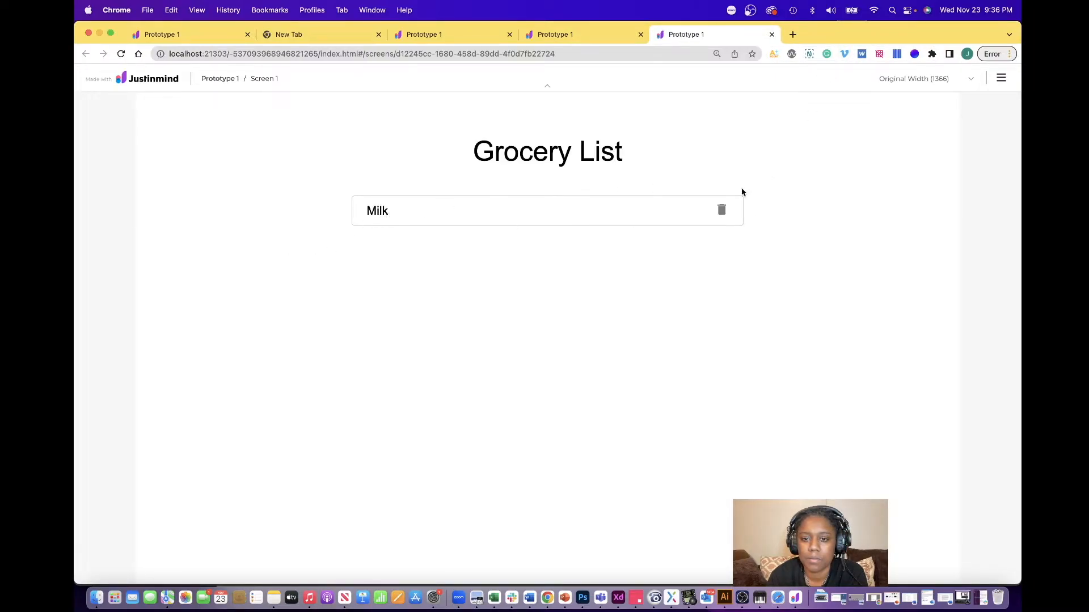
left_click(722, 212)
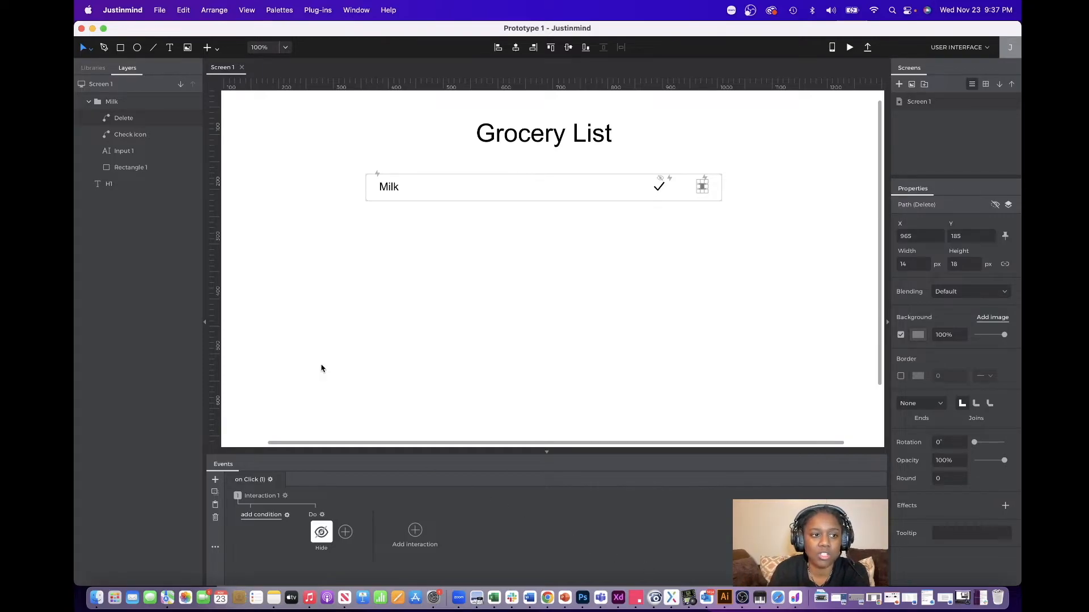
Duplicate the Milk group and place the copy directly below the original row at about Y 241.
left_click(81, 102)
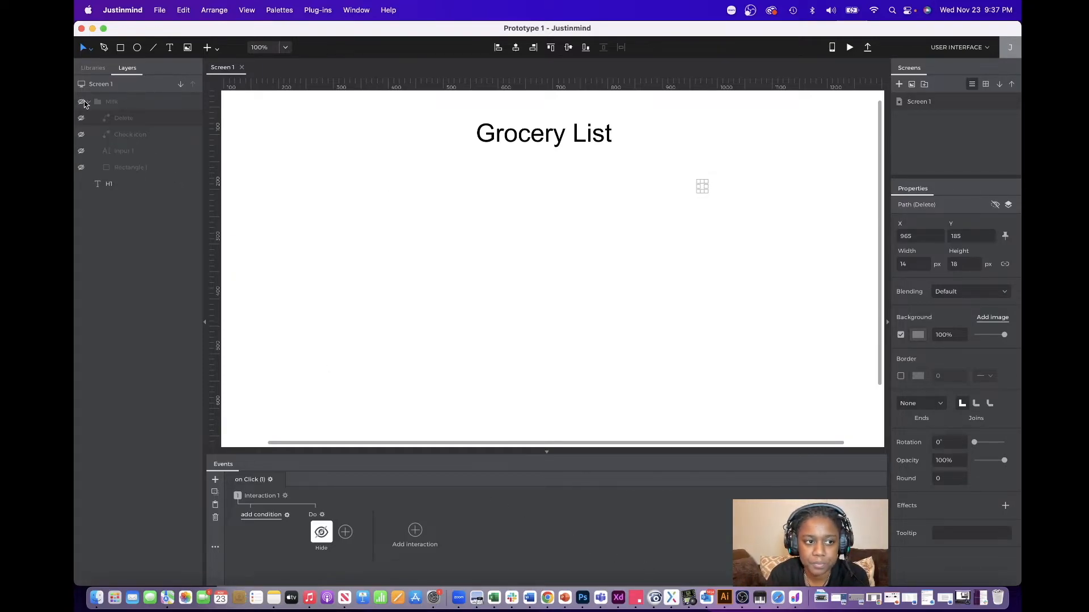
left_click(82, 102)
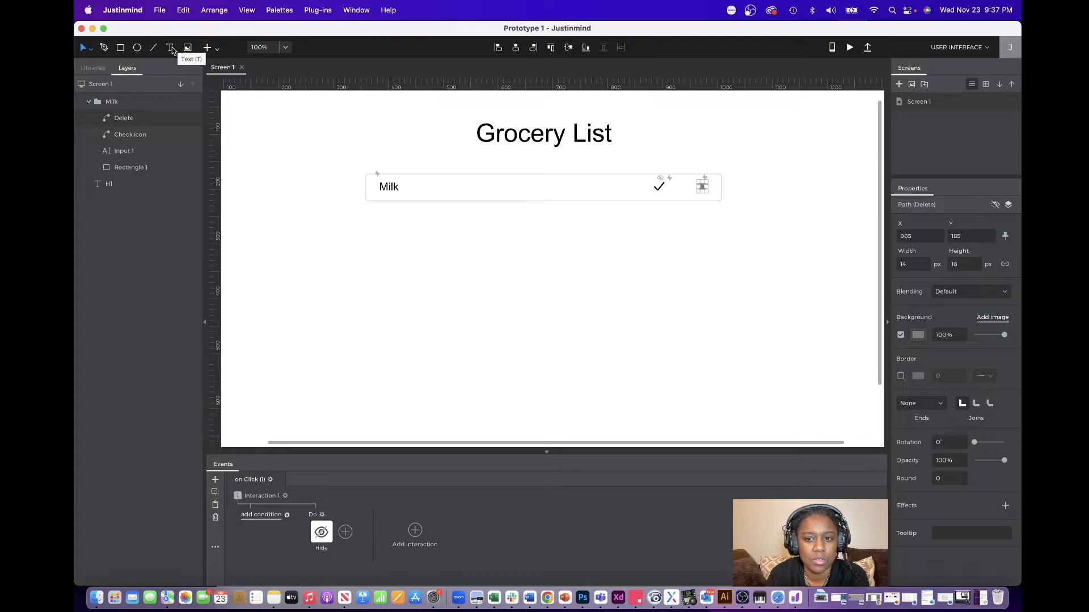
left_click(491, 186)
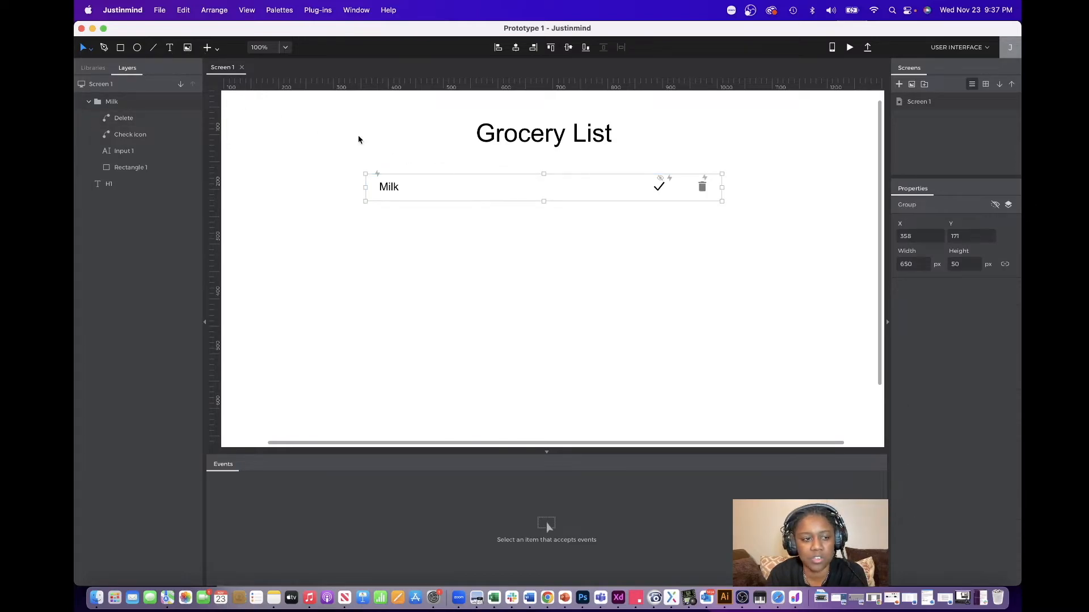
left_click(89, 101)
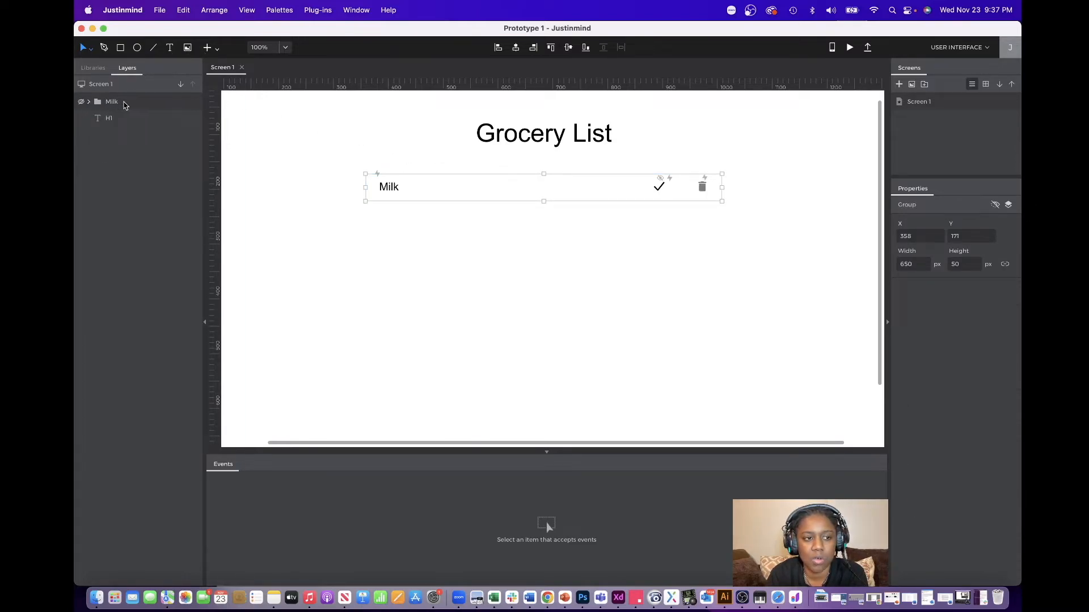
right_click(553, 195)
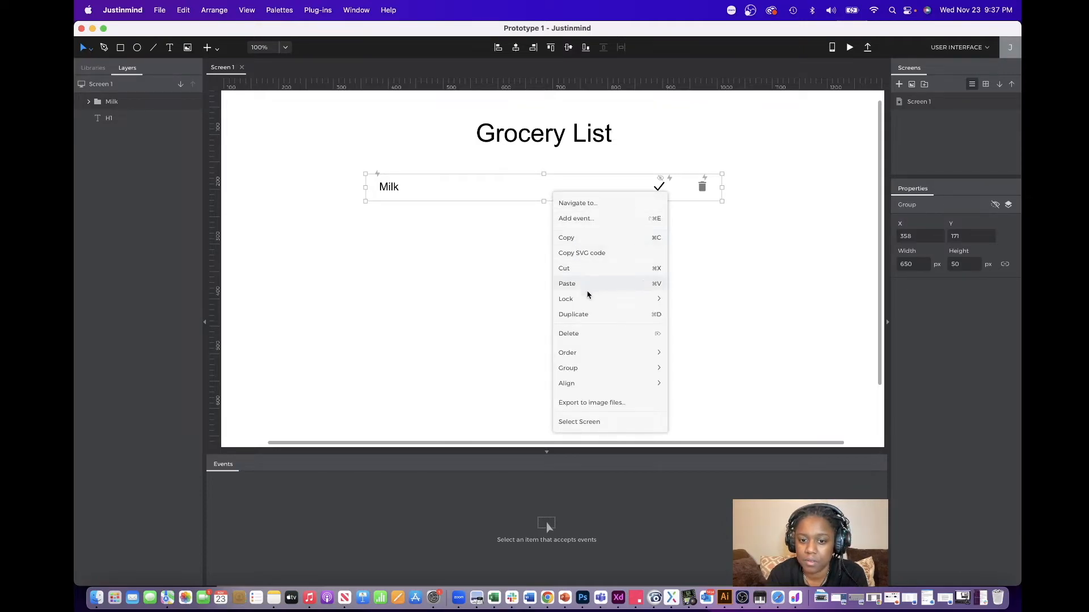
left_click(573, 314)
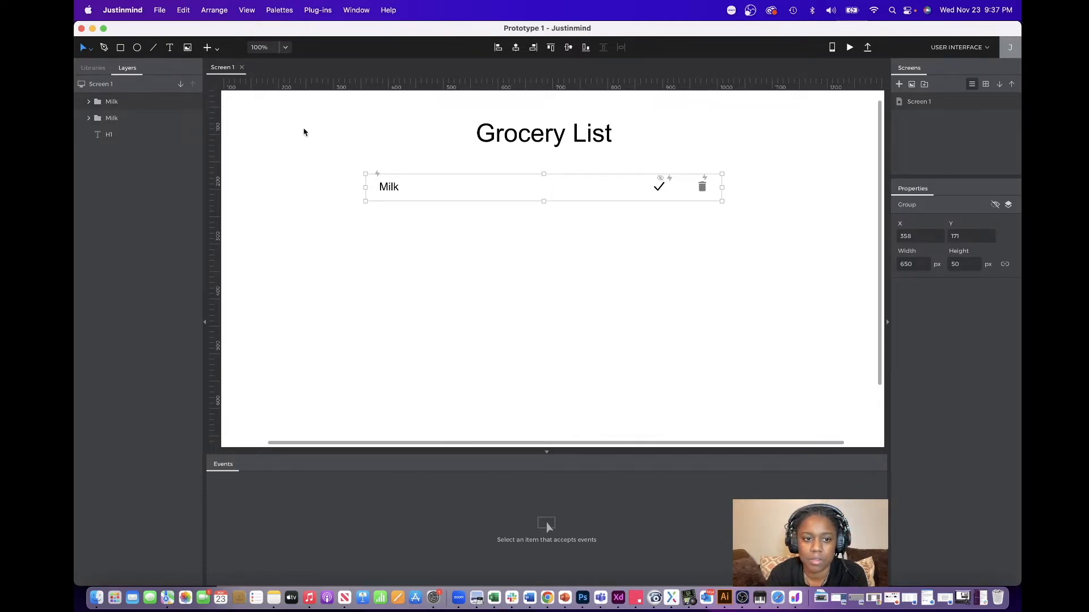
left_click_drag(460, 187, 458, 225)
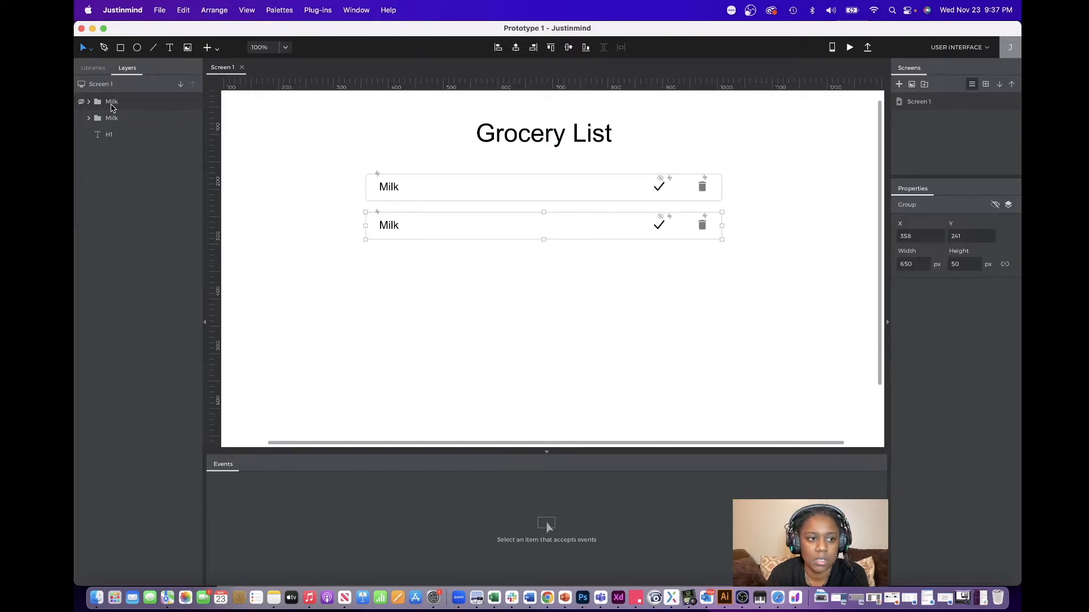
Rename the copied row's group as "Bread" in the layer list.
double_click(113, 102)
type("B")
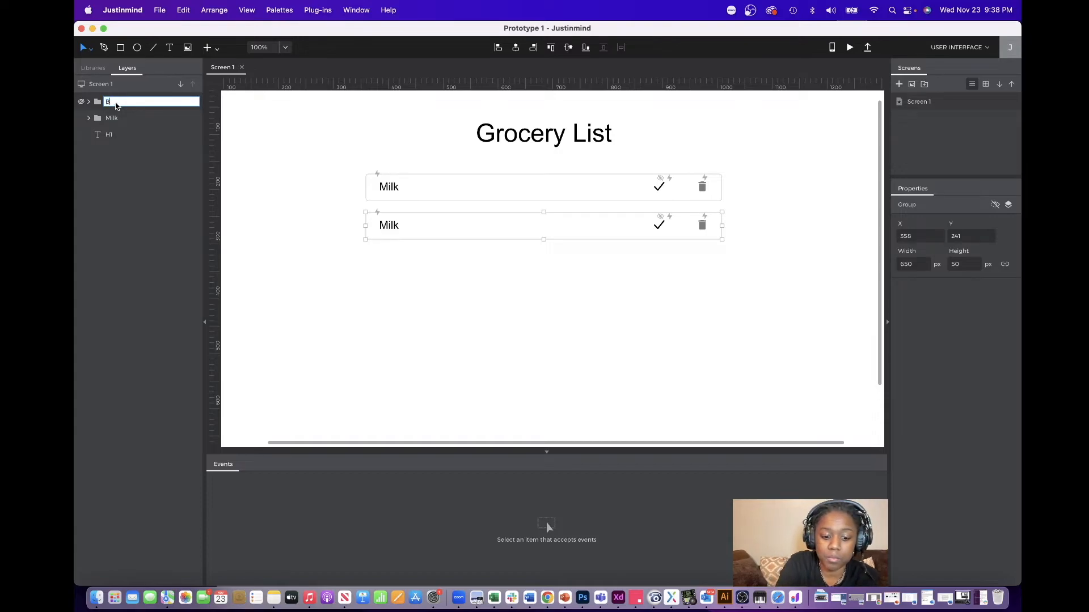
type("read")
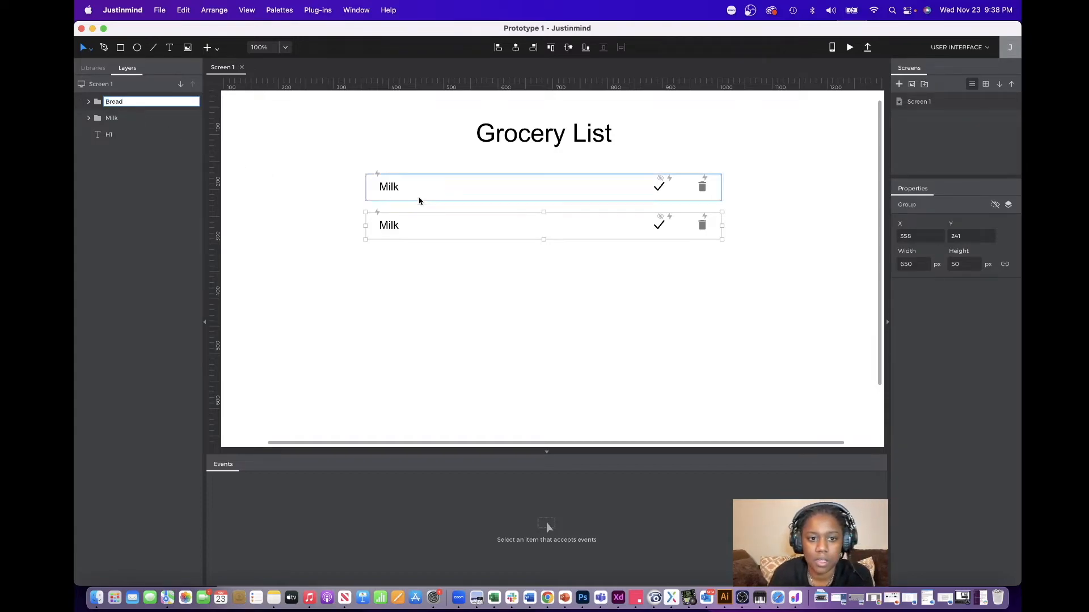
key("Return")
left_click(507, 321)
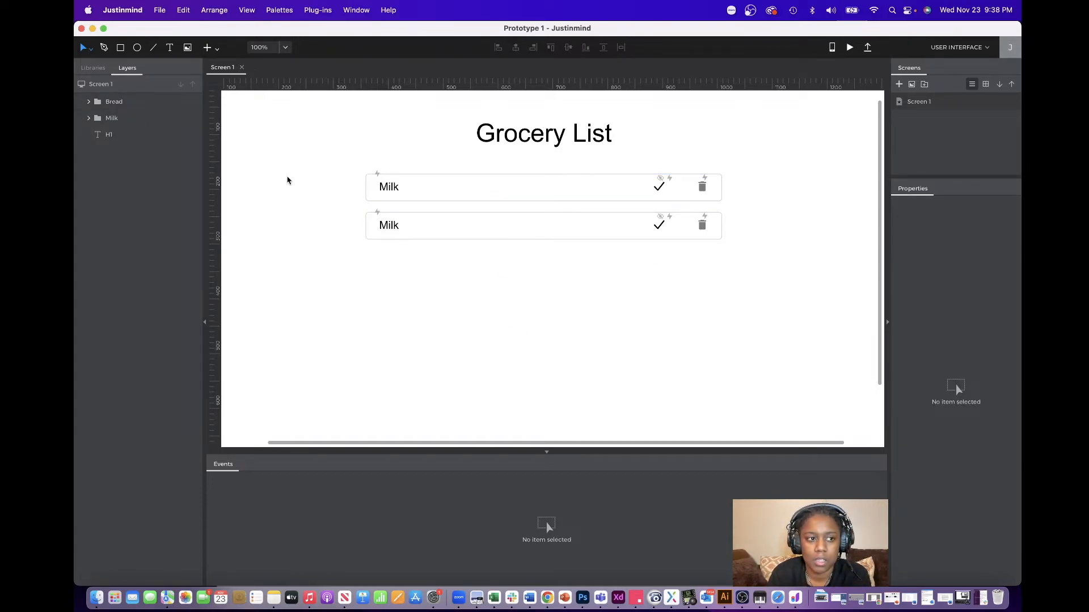
Change the text of the second row's text input to "Bread".
left_click(396, 229)
left_click(397, 229)
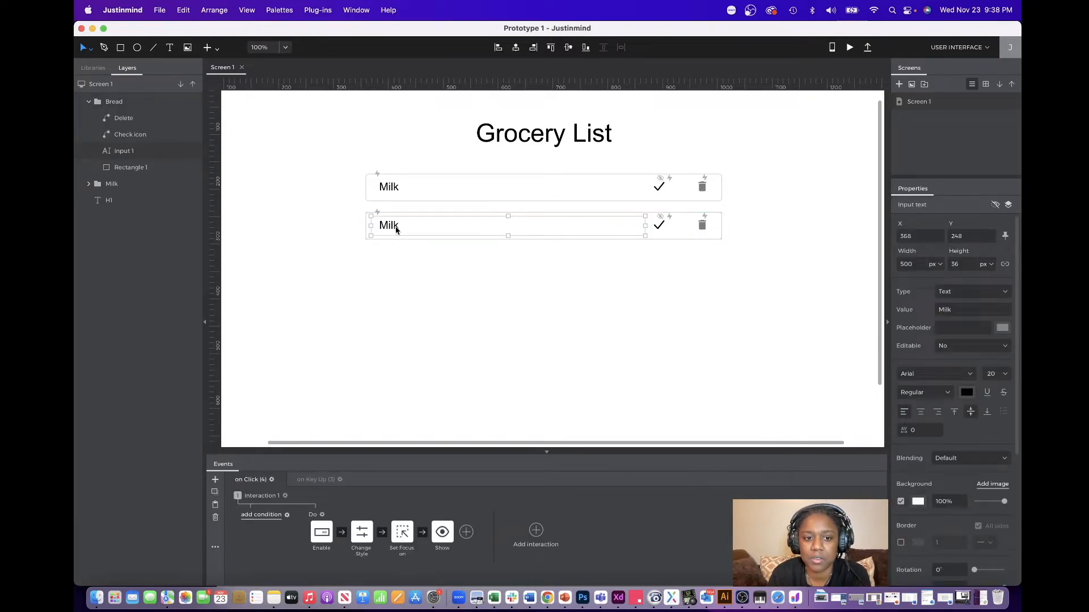
double_click(396, 228)
type("Bread")
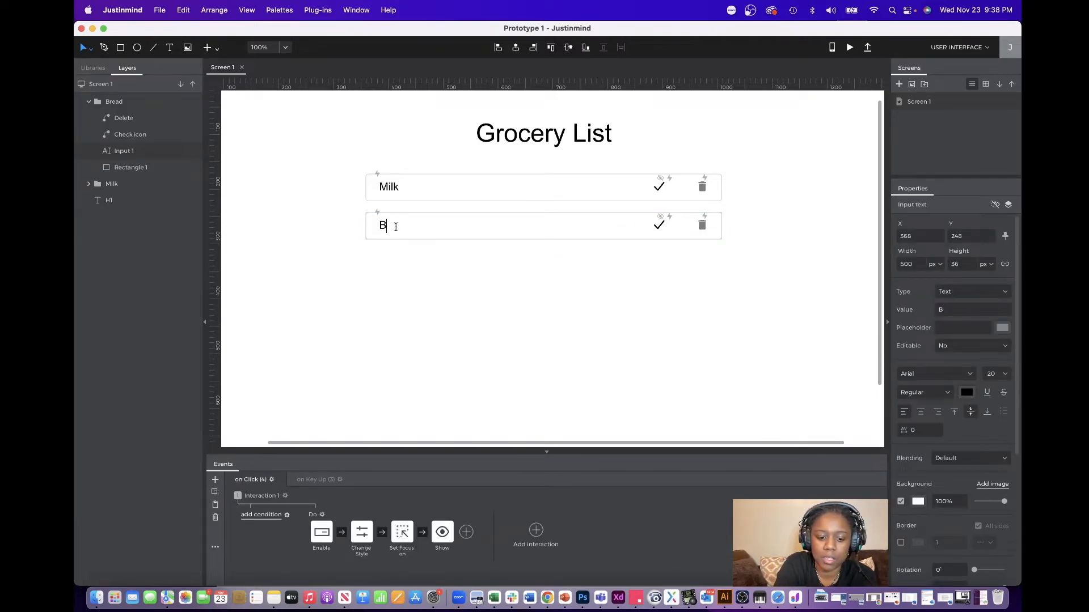
left_click(618, 337)
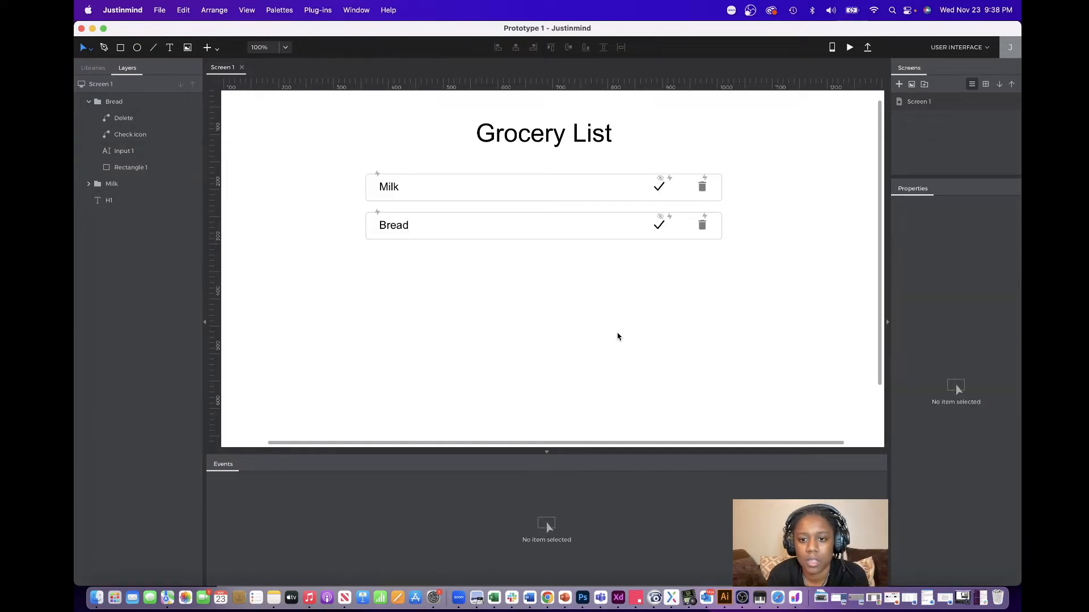
Duplicate the Bread group and place the copy below the Bread row at about Y 316.
left_click(515, 224)
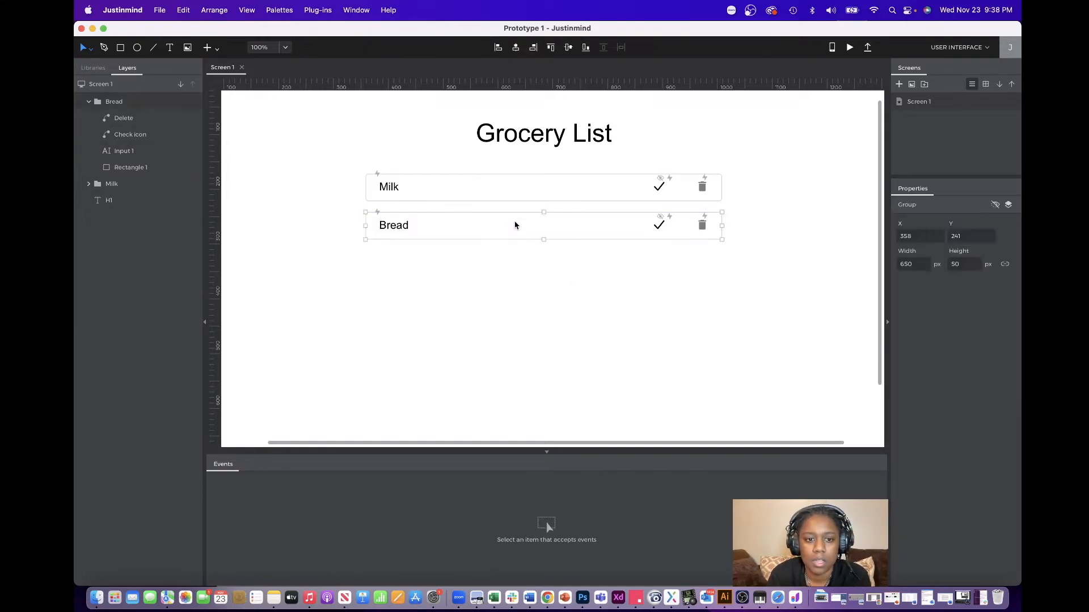
right_click(483, 228)
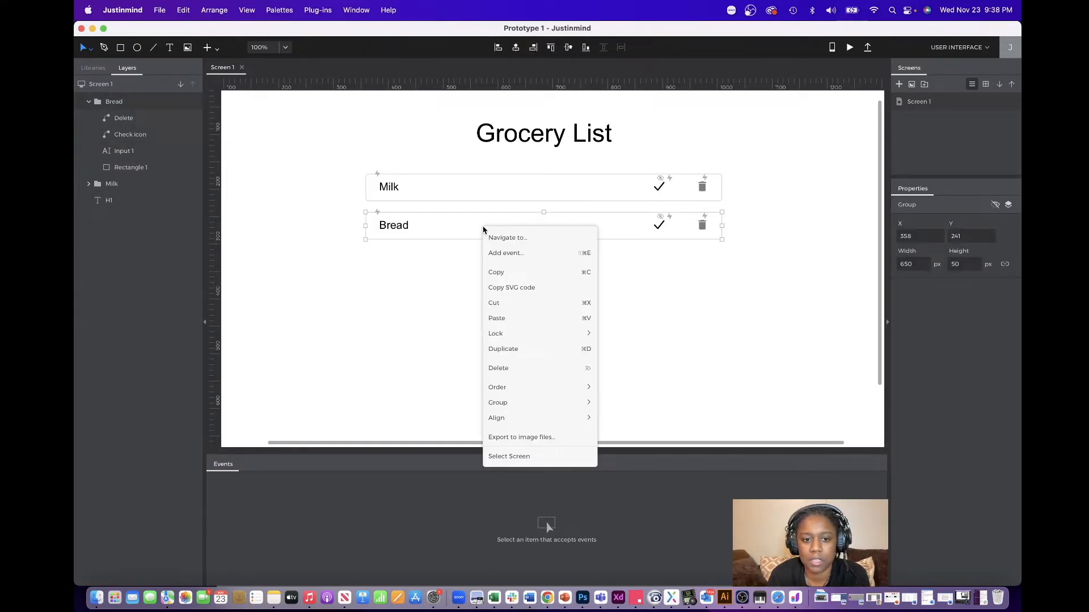
left_click(524, 349)
left_click_drag(486, 231, 488, 271)
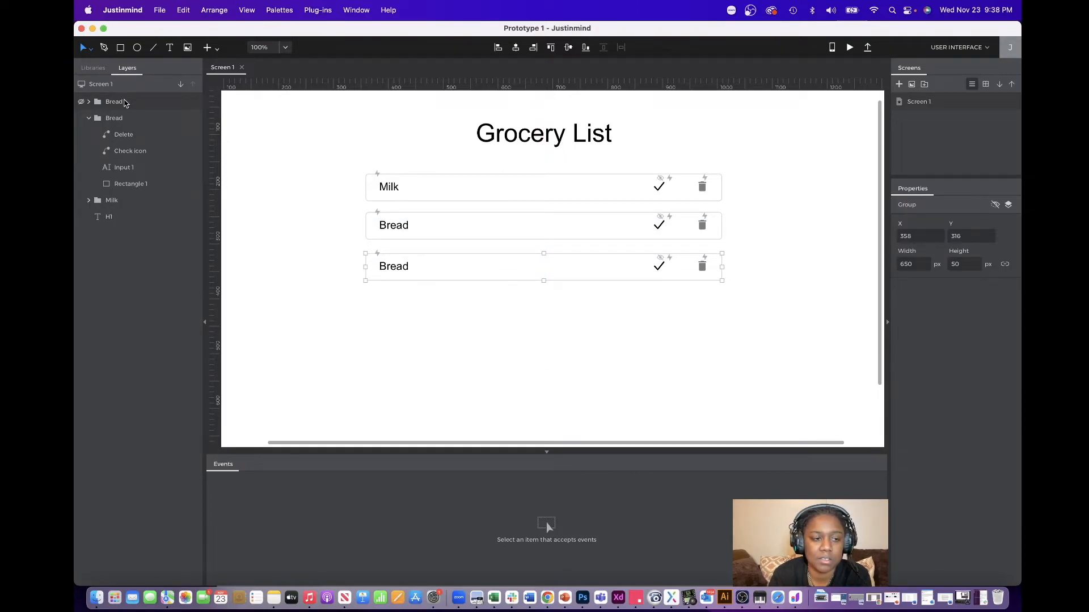
Rename the third row's group as "Eggs" and change its input text to "Eggs".
double_click(125, 102)
type("Eggs")
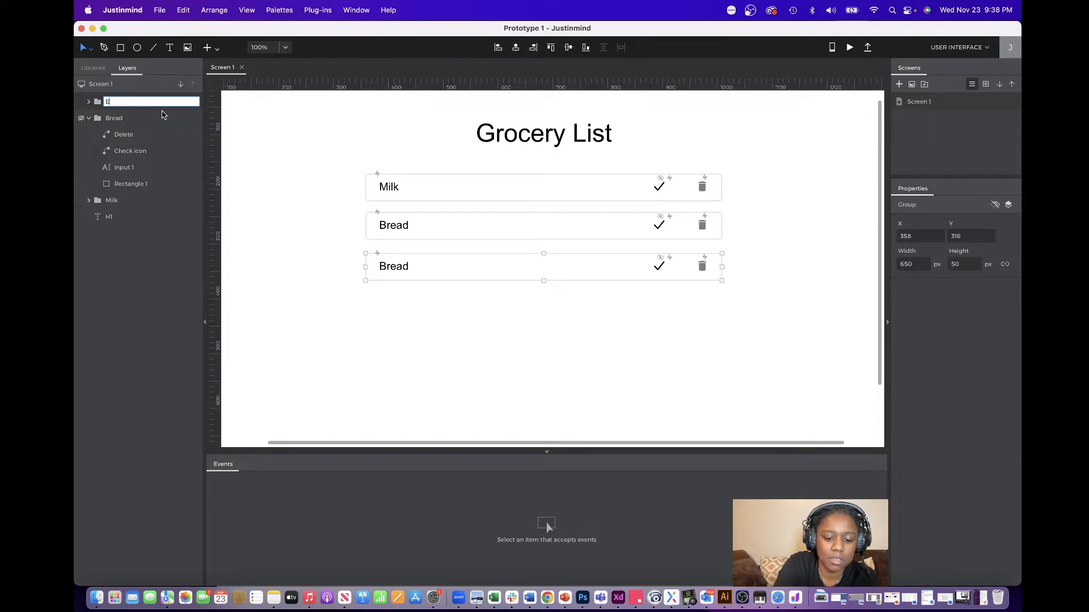
key("Return")
left_click(406, 267)
double_click(407, 267)
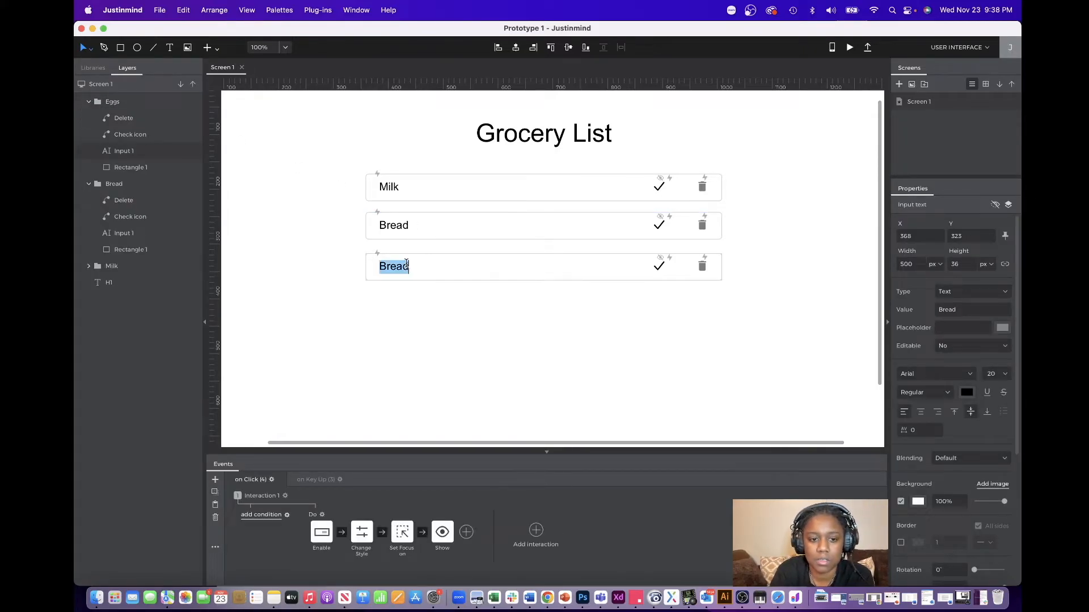
type("Eggs")
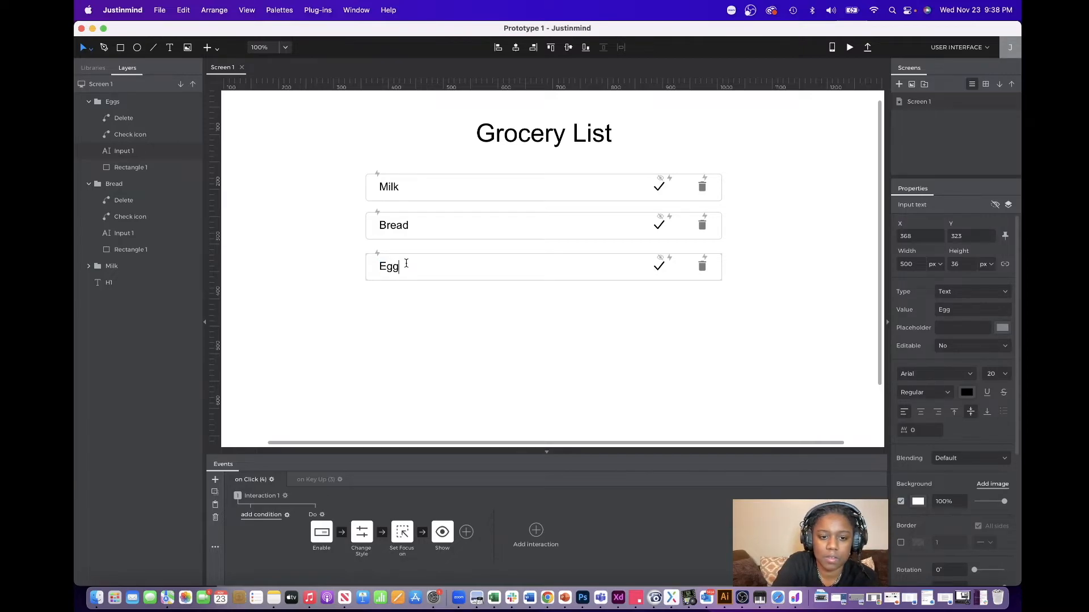
left_click(419, 325)
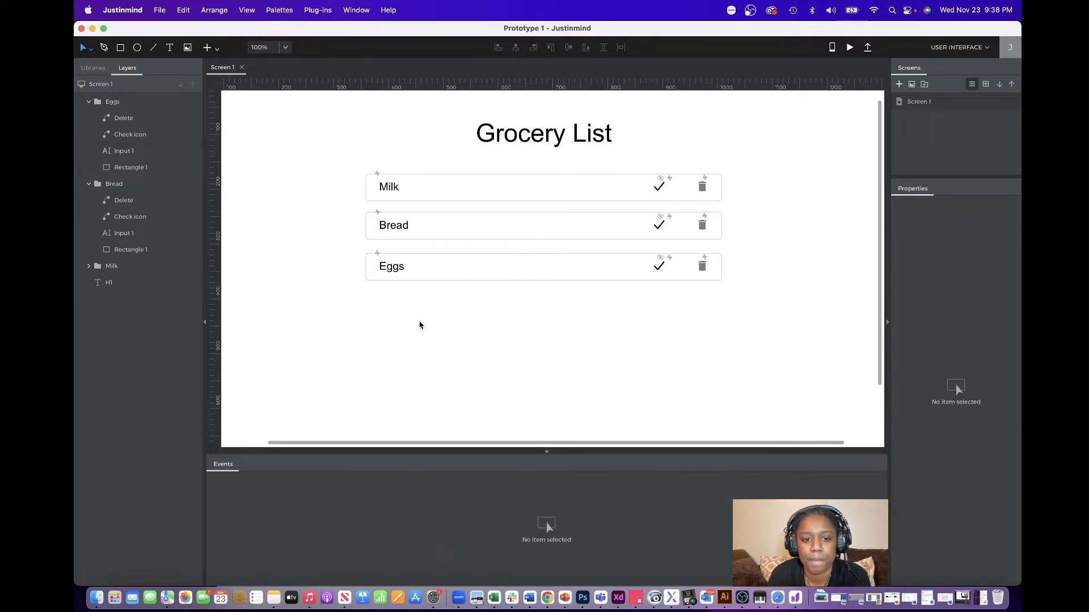
Make a copy of the Eggs group and place it below the Eggs row at about Y 384.
left_click(434, 280)
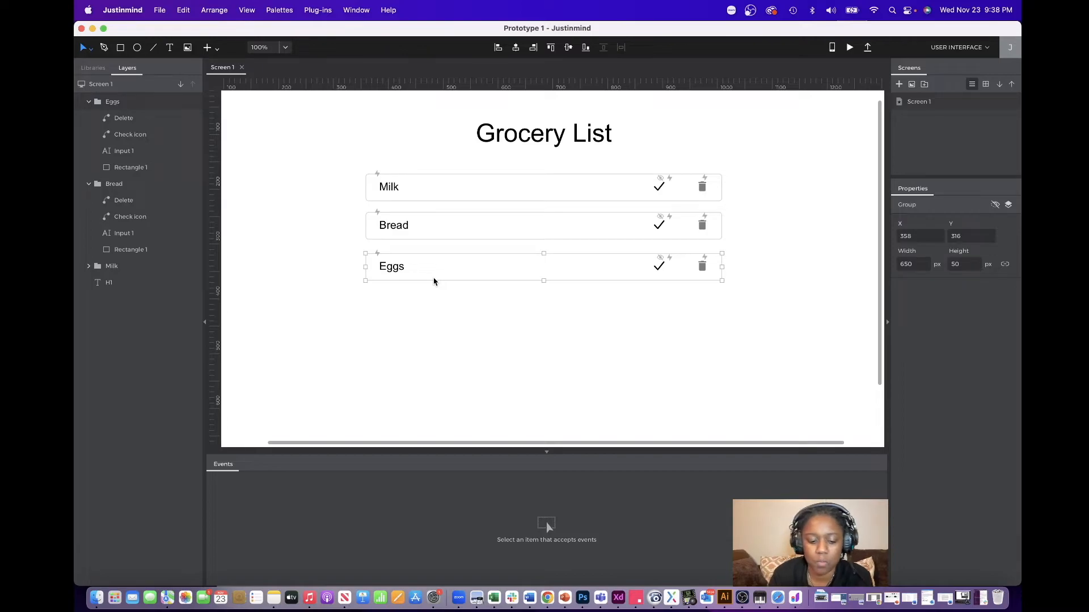
key("super+v")
left_click_drag(435, 267, 437, 303)
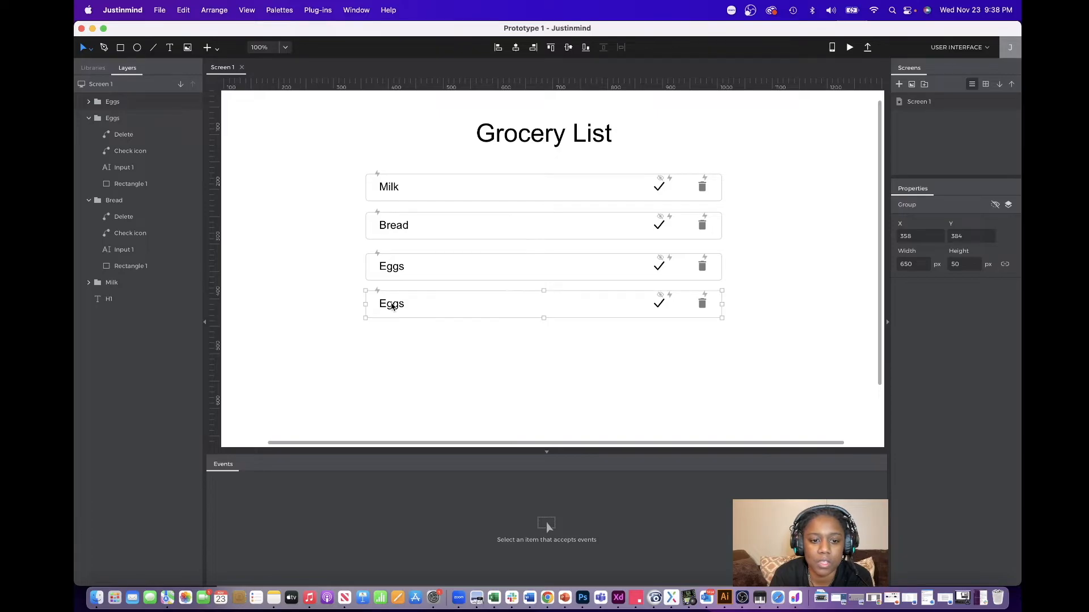
Clear the value of the fourth row's text input and set its placeholder to "Add Item".
double_click(393, 306)
double_click(405, 304)
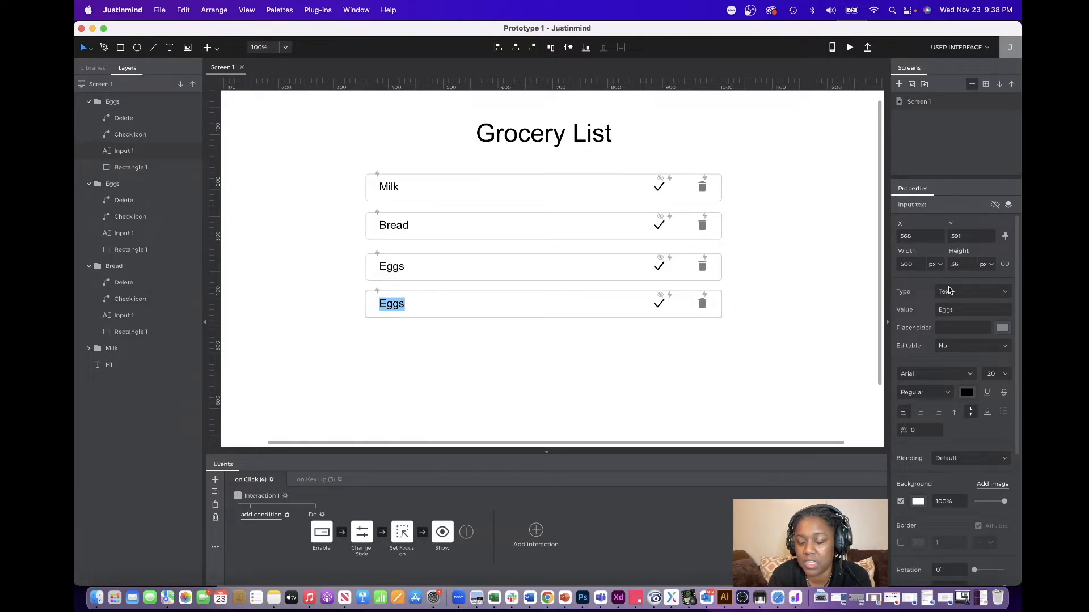
left_click(957, 311)
key("BackSpace")
left_click(959, 328)
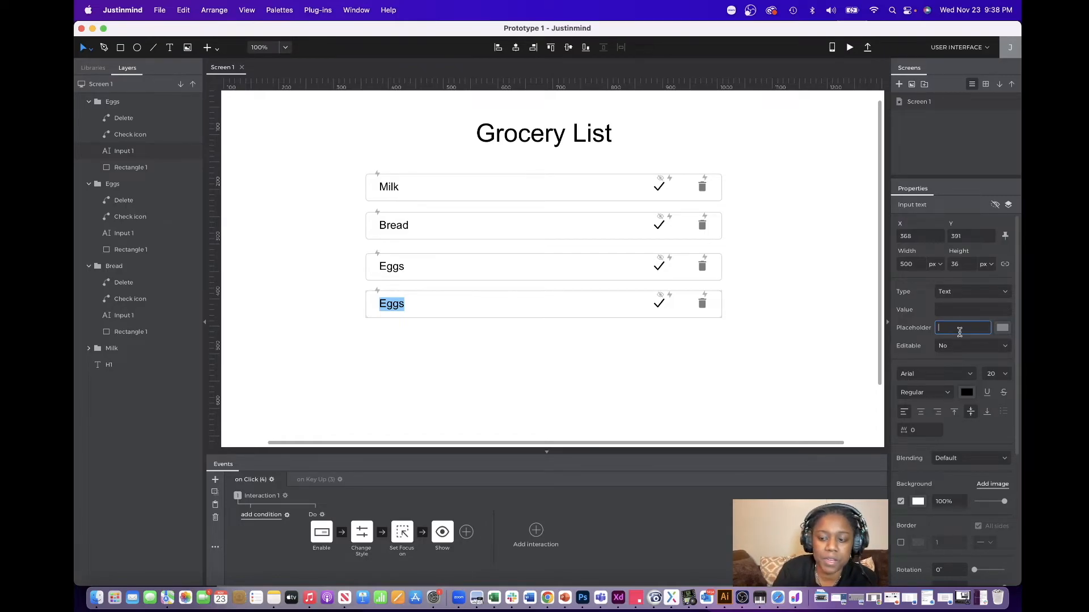
type("Add")
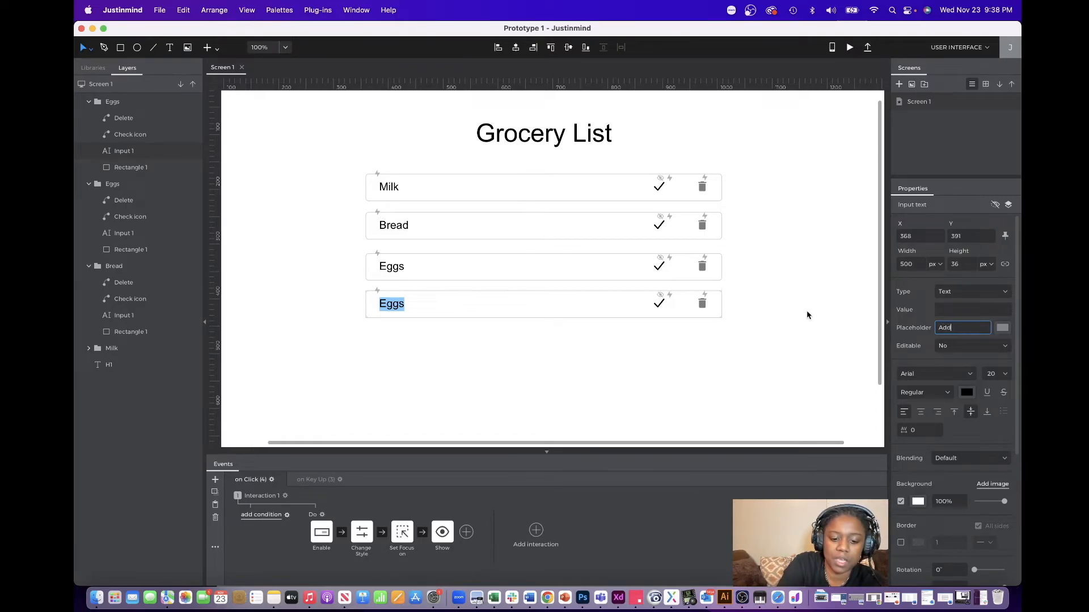
type(" Item")
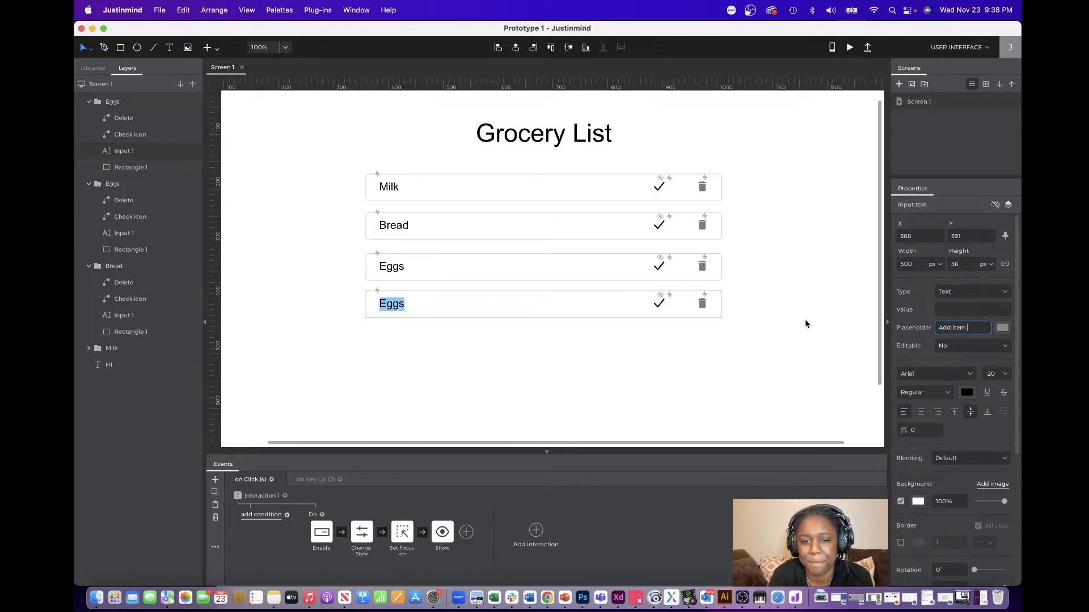
left_click(478, 339)
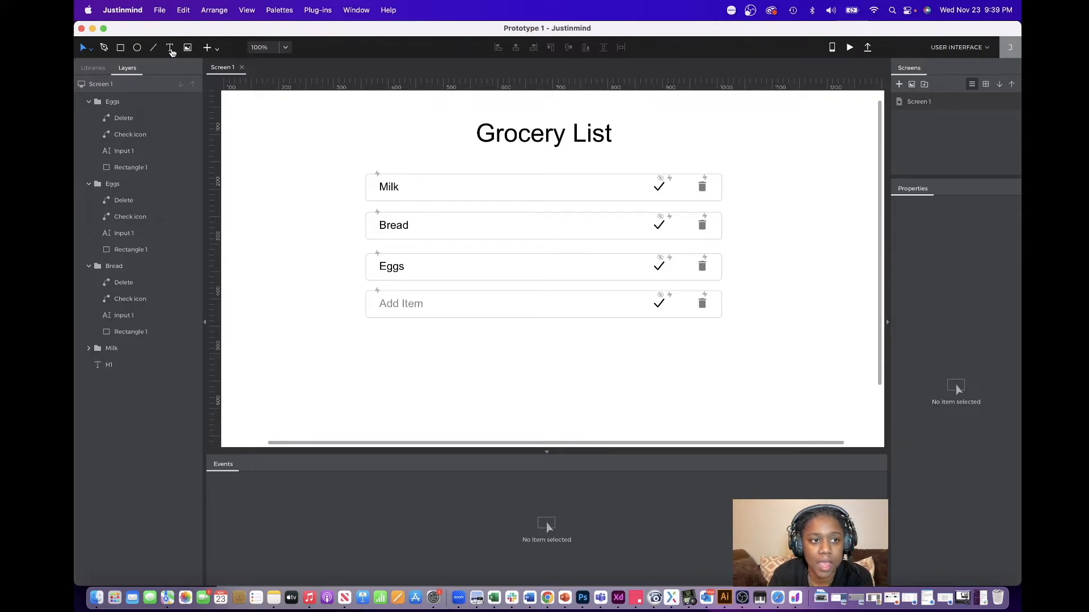
Add a text box about 424 by 50 px below the last row reading "+ Add Item".
left_click(169, 48)
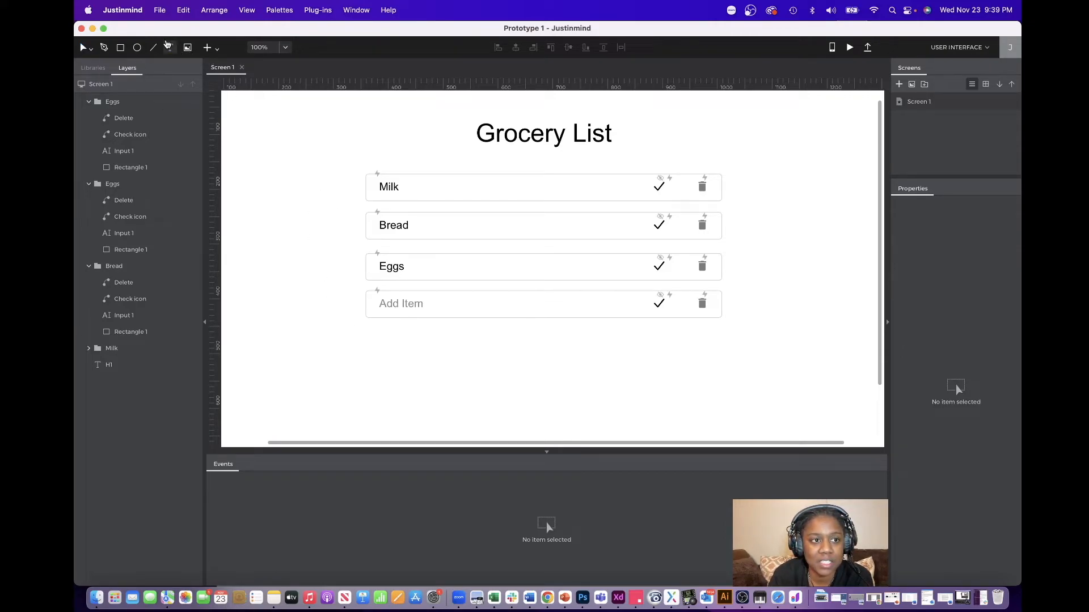
left_click_drag(368, 338, 600, 361)
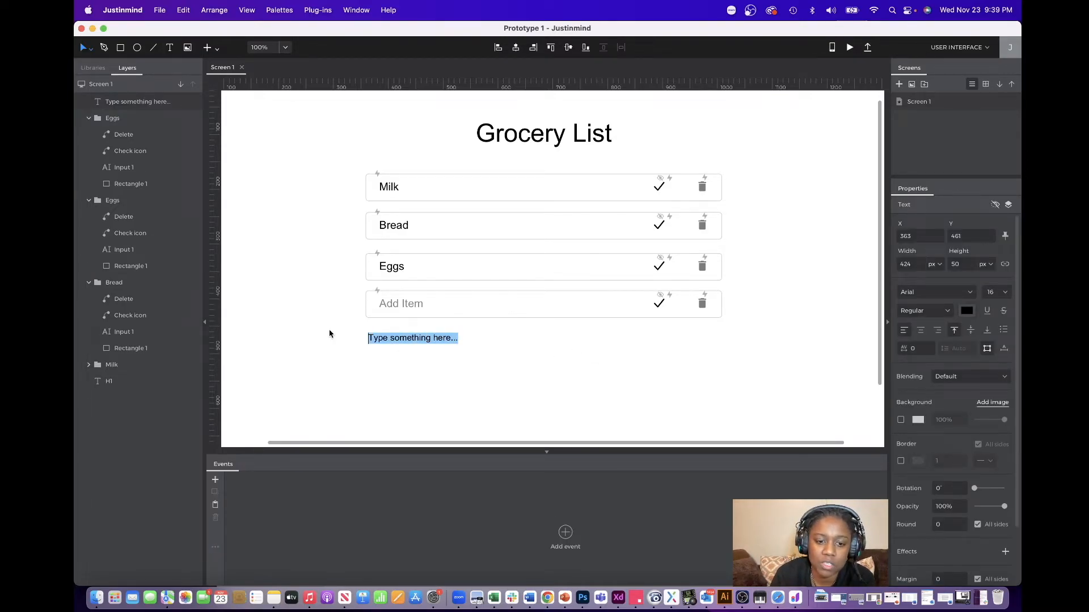
type("+")
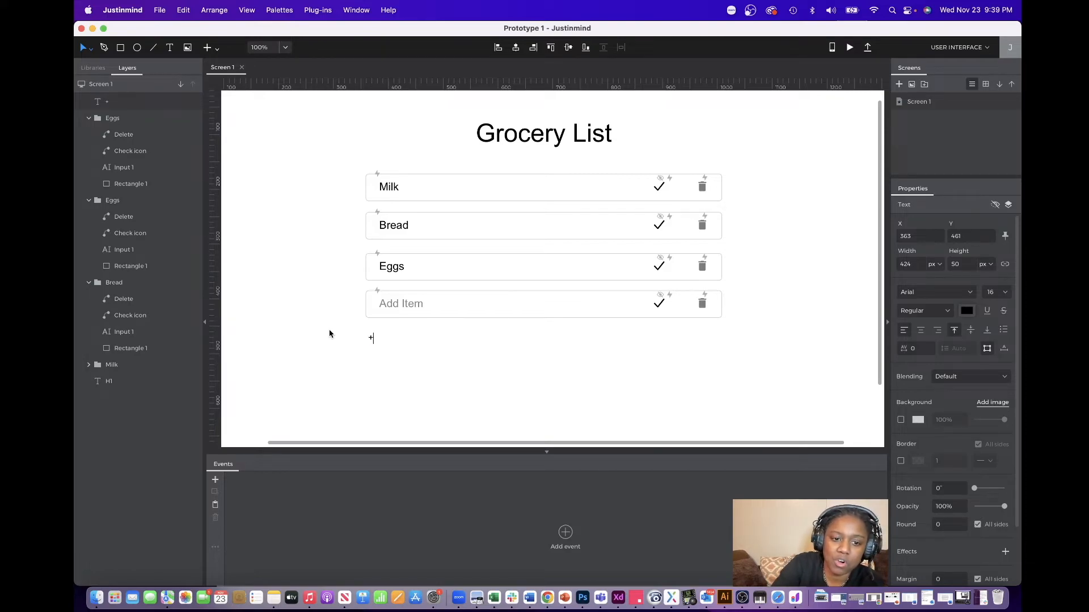
type(" Add Item")
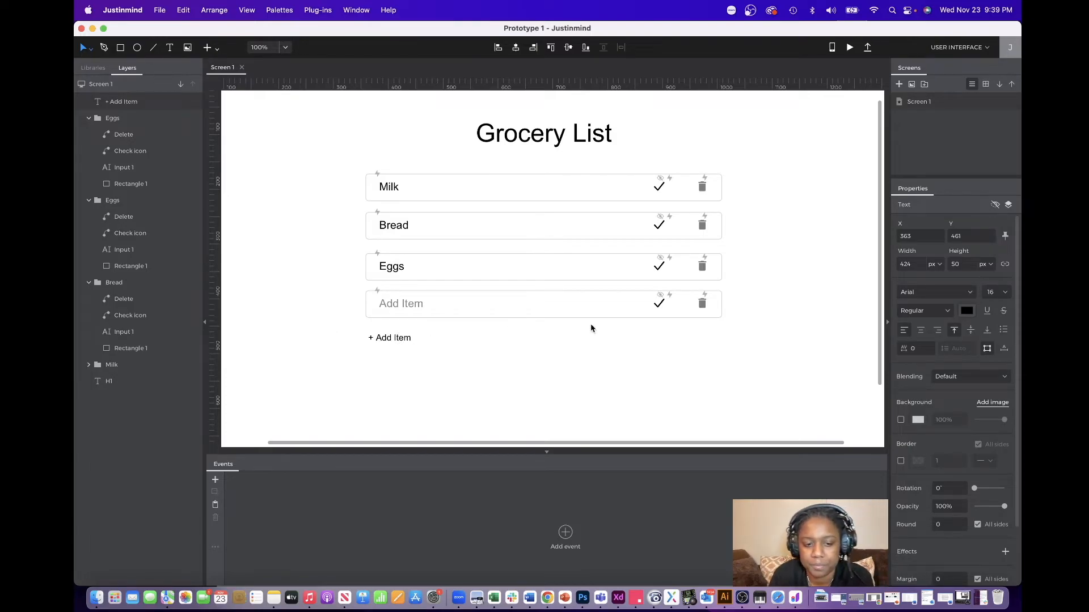
left_click(573, 382)
Set the top padding of the "+ Add Item" text to 20.
left_click(396, 357)
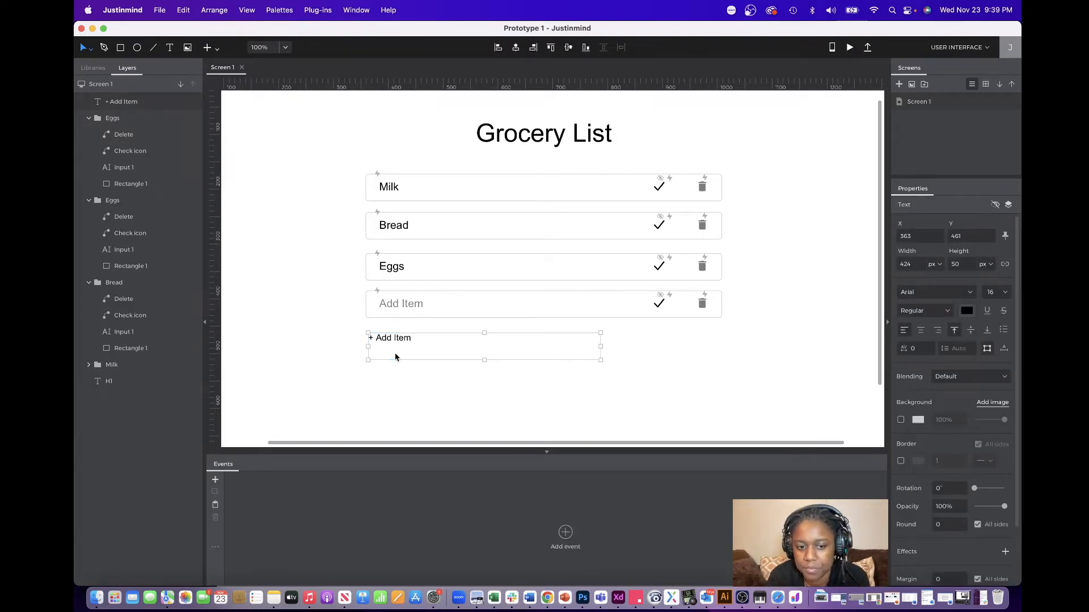
scroll(975, 514, "down", 3)
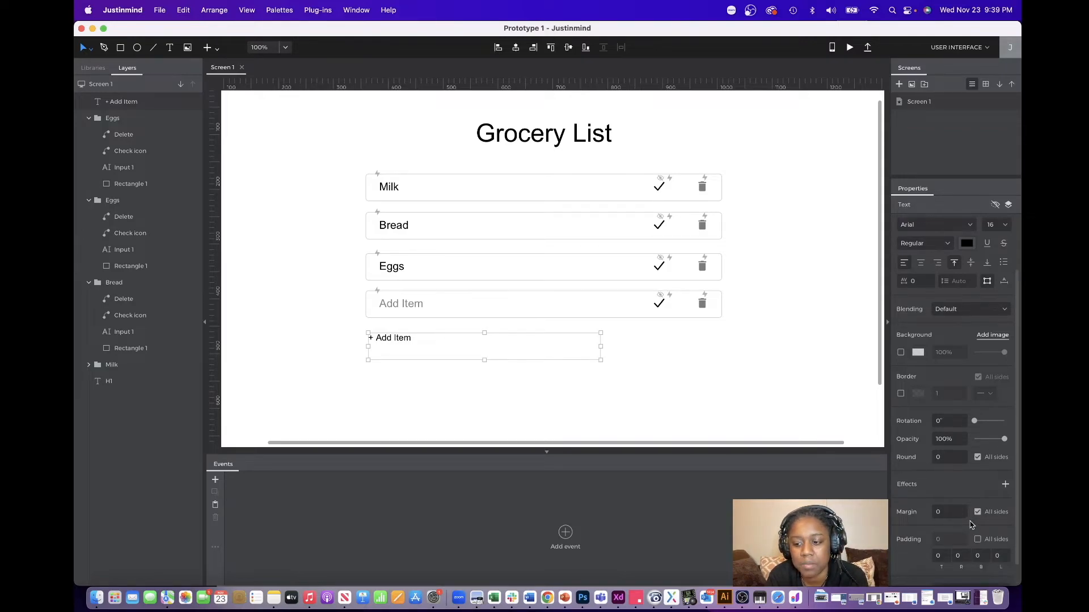
scroll(973, 528, "down", 1)
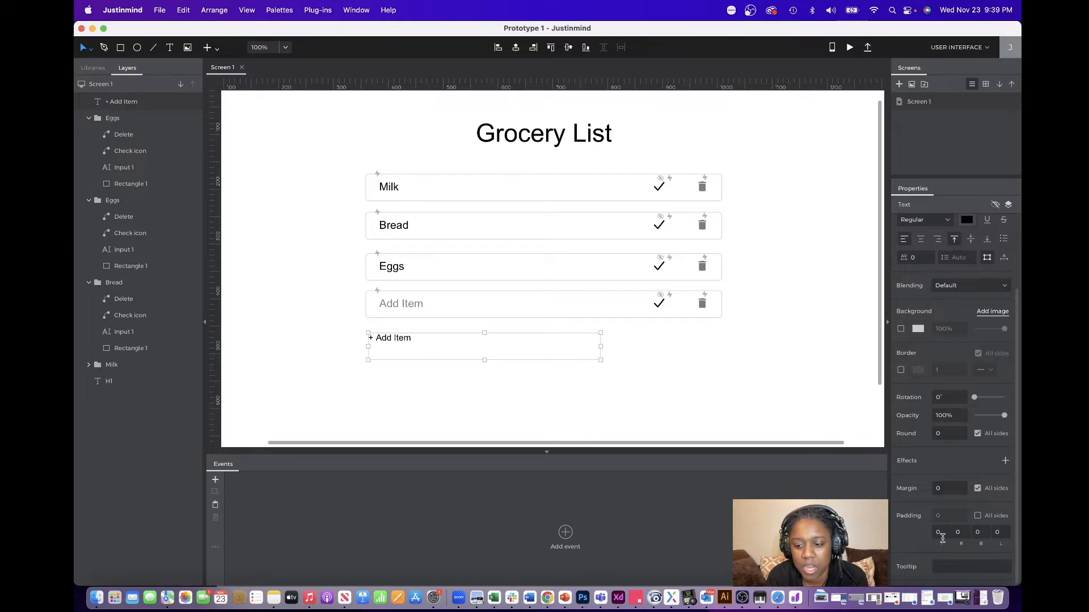
left_click(940, 532)
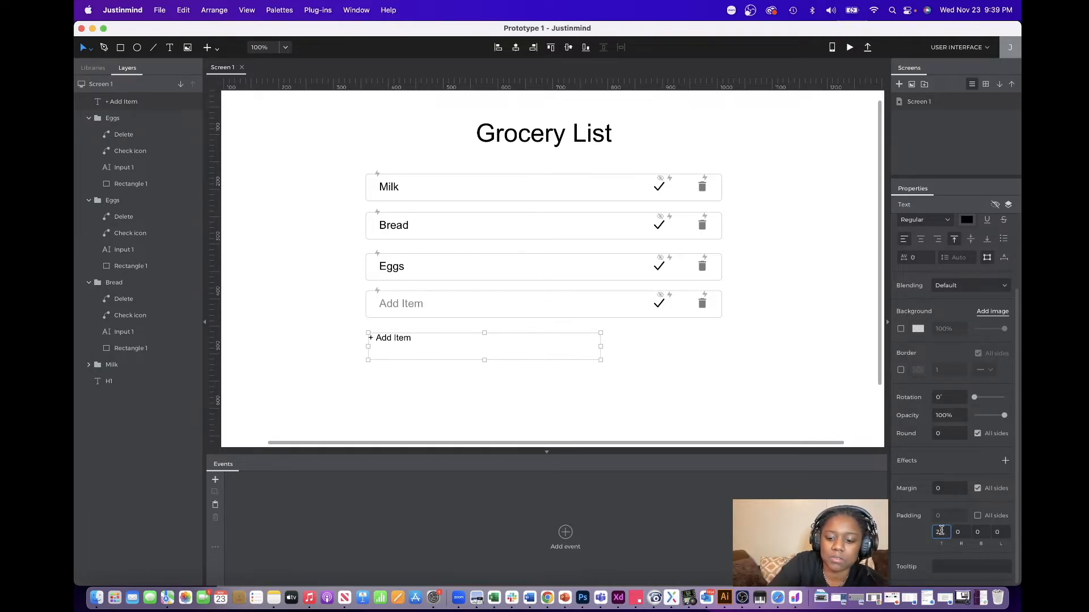
type("20")
key("Return")
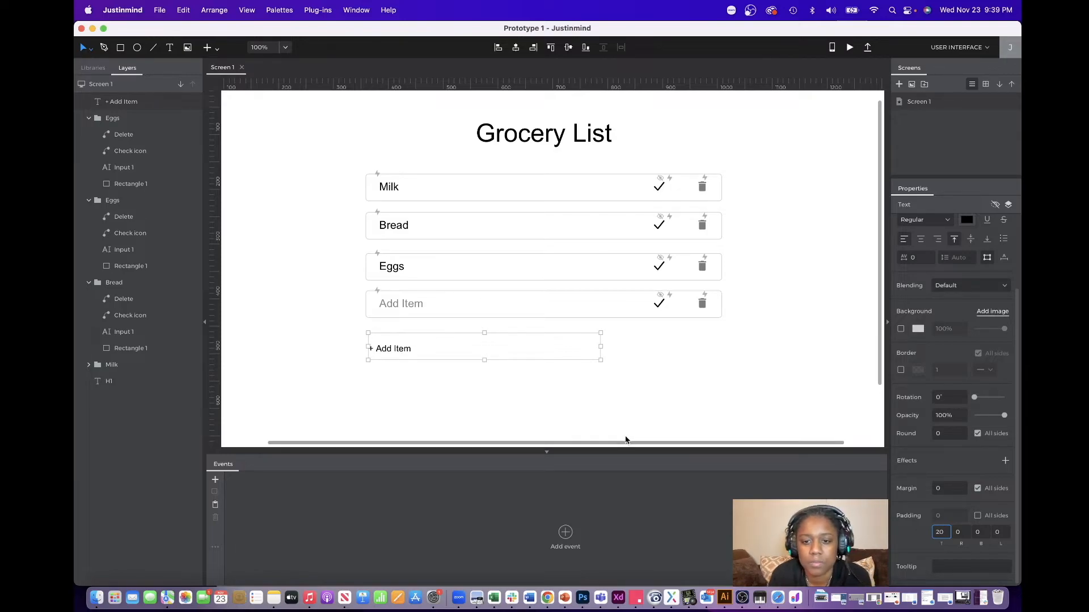
left_click(718, 364)
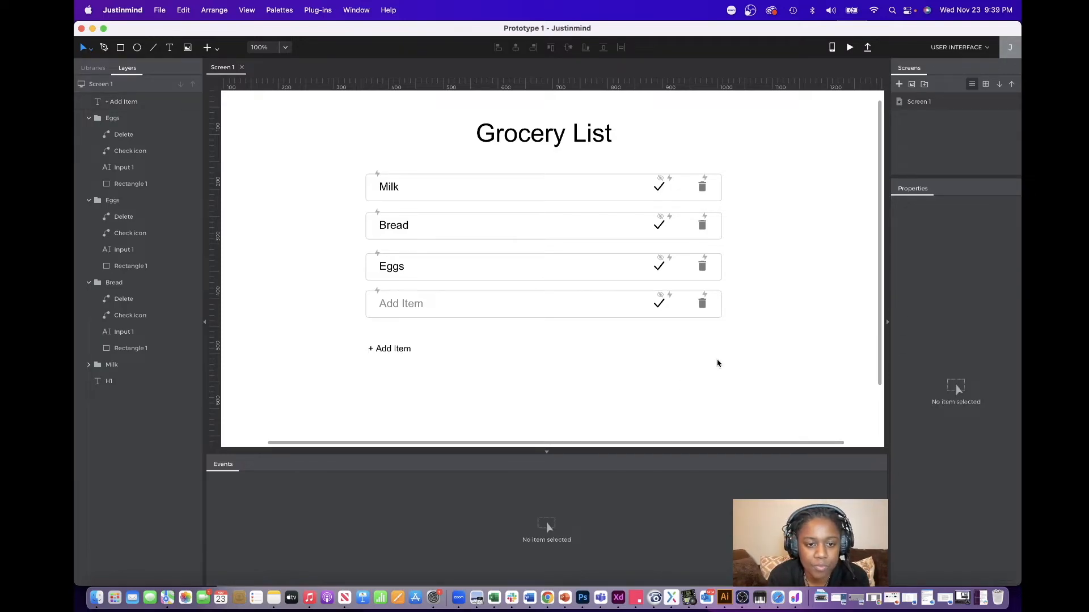
scroll(751, 376, "down", 1)
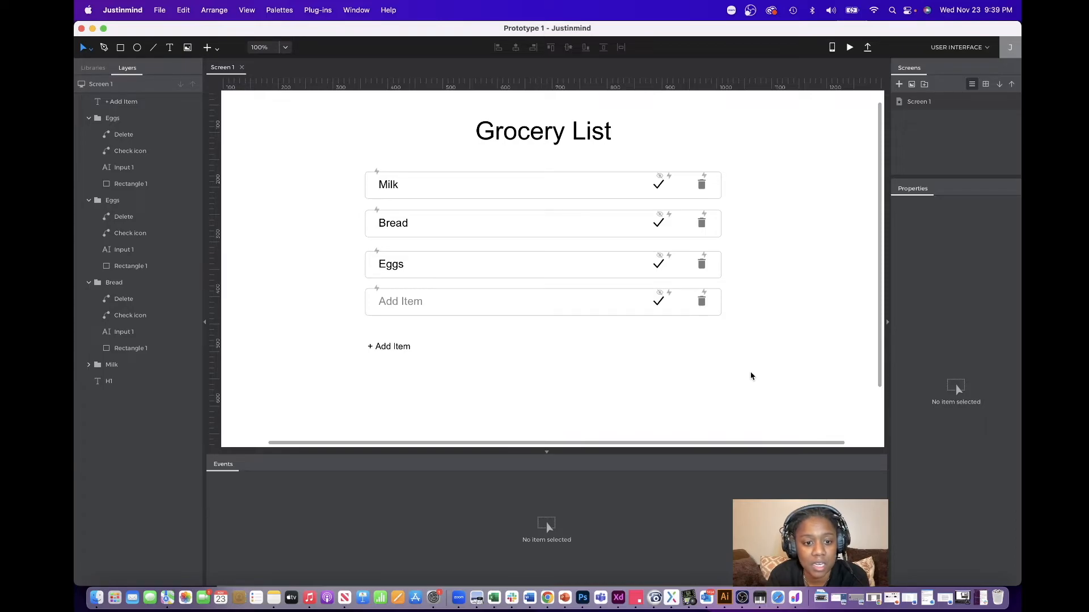
left_click_drag(324, 150, 824, 409)
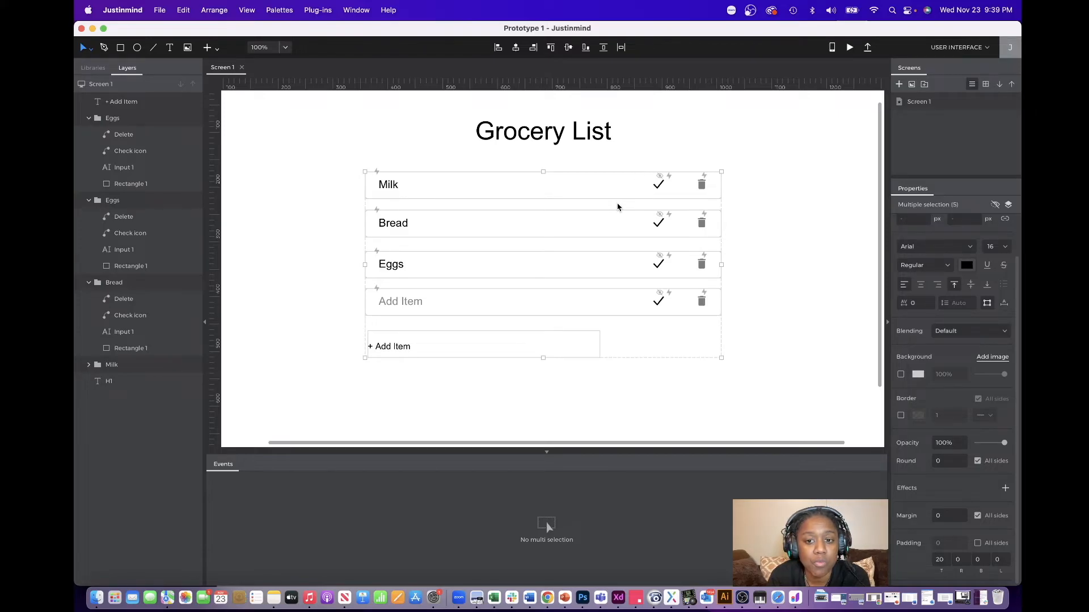
right_click(618, 207)
left_click(742, 379)
left_click_drag(754, 388, 341, 165)
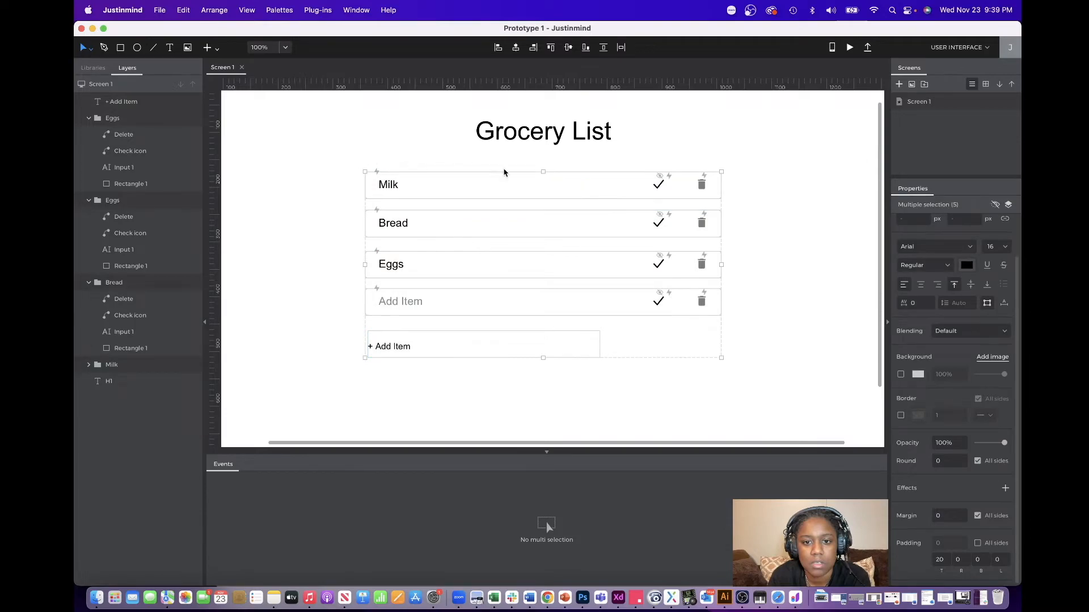
right_click(531, 191)
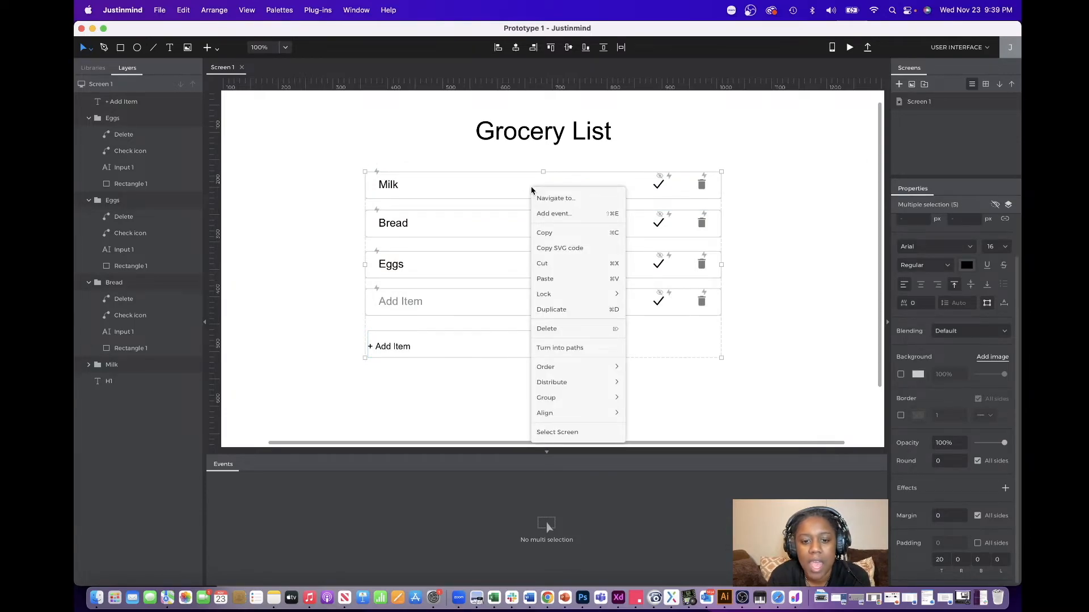
mouse_move(598, 396)
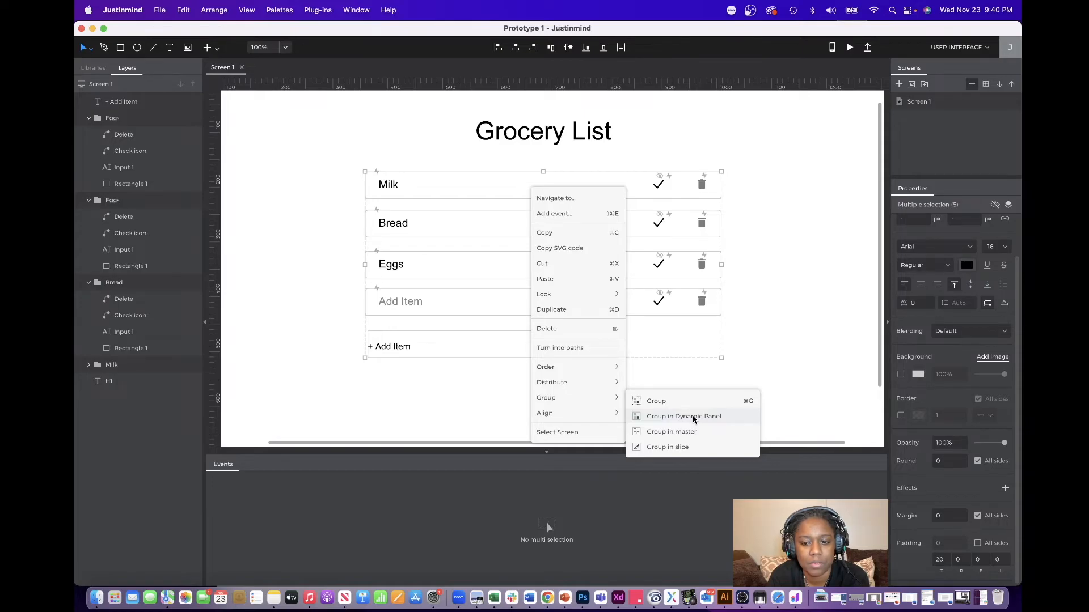
left_click(834, 281)
Group the four list rows and the "+ Add Item" text in a dynamic panel.
left_click_drag(612, 346, 350, 163)
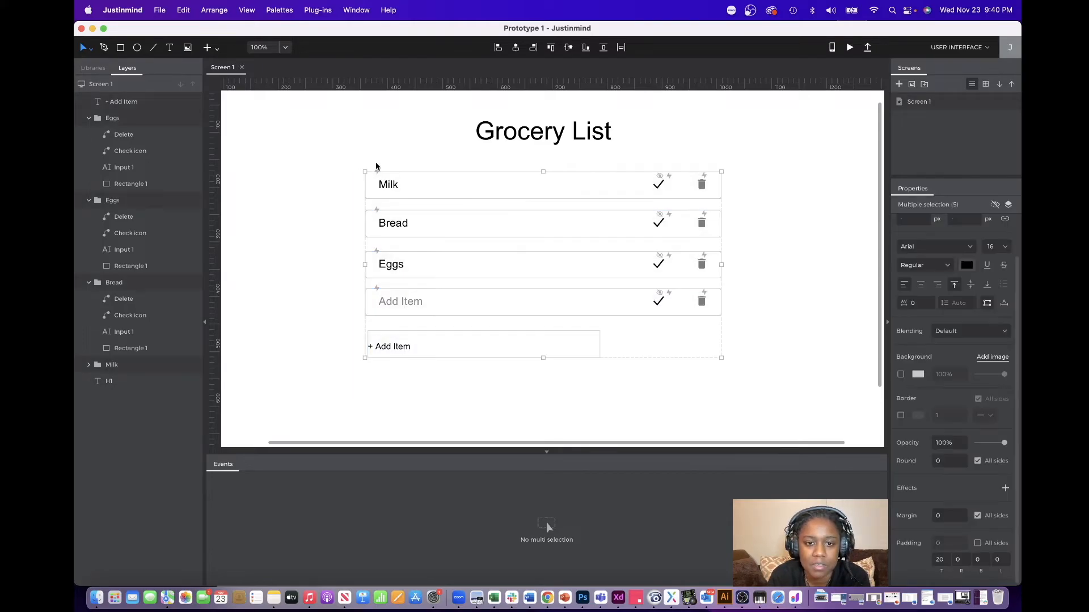
right_click(498, 183)
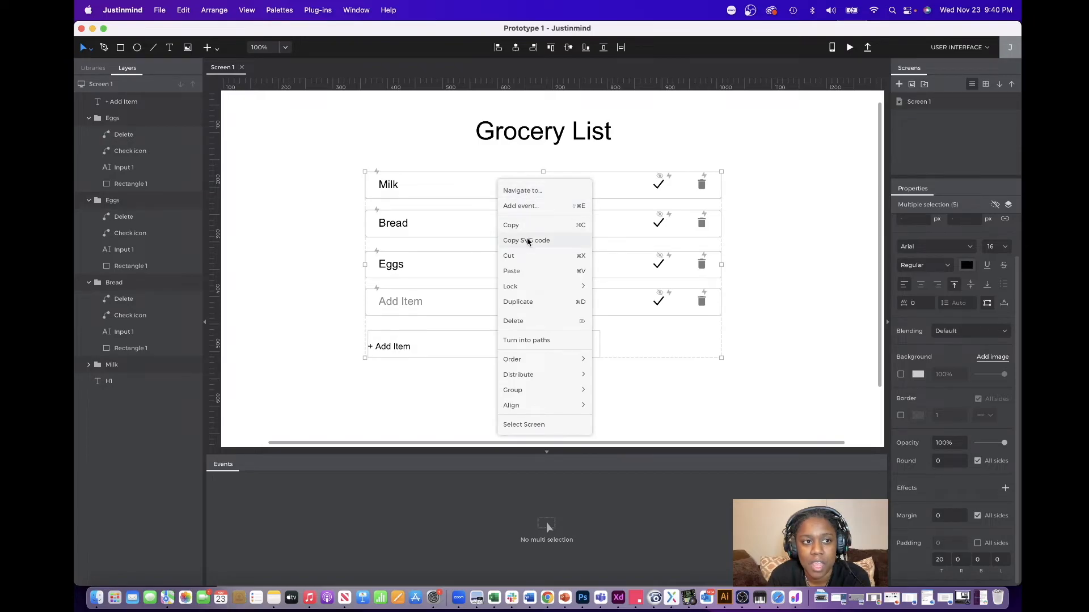
mouse_move(547, 388)
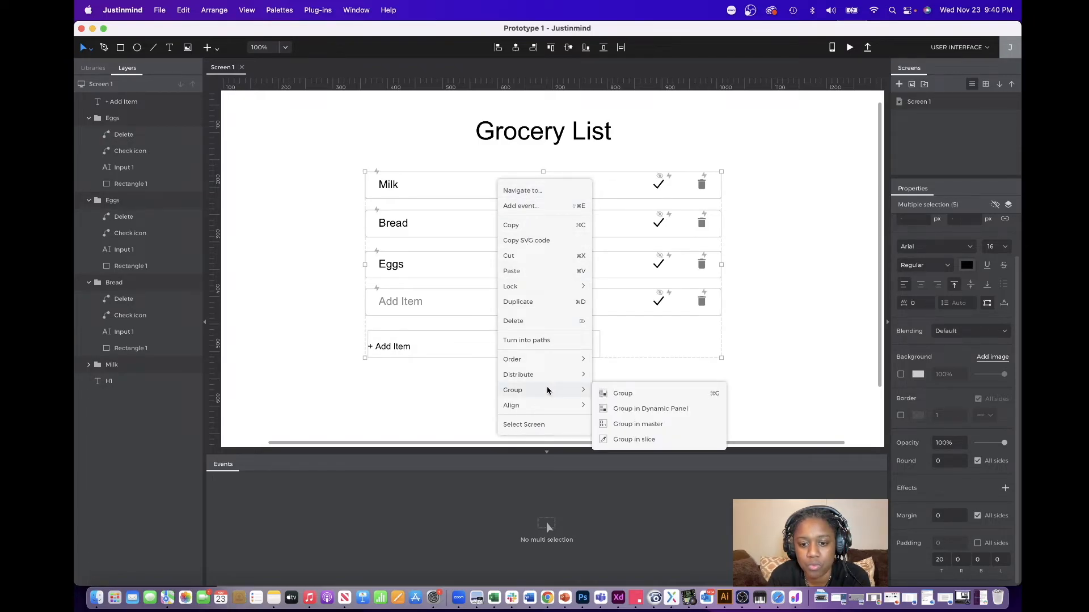
left_click(623, 409)
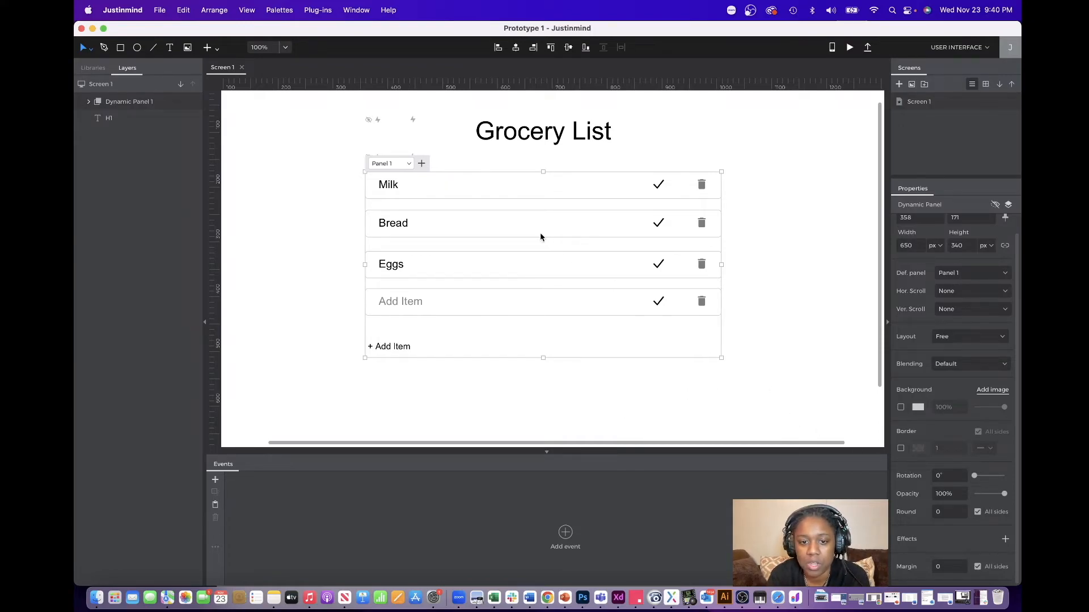
Move the Bread and Eggs rows freely upward inside the dynamic panel.
left_click_drag(515, 265, 530, 201)
left_click_drag(520, 266, 492, 241)
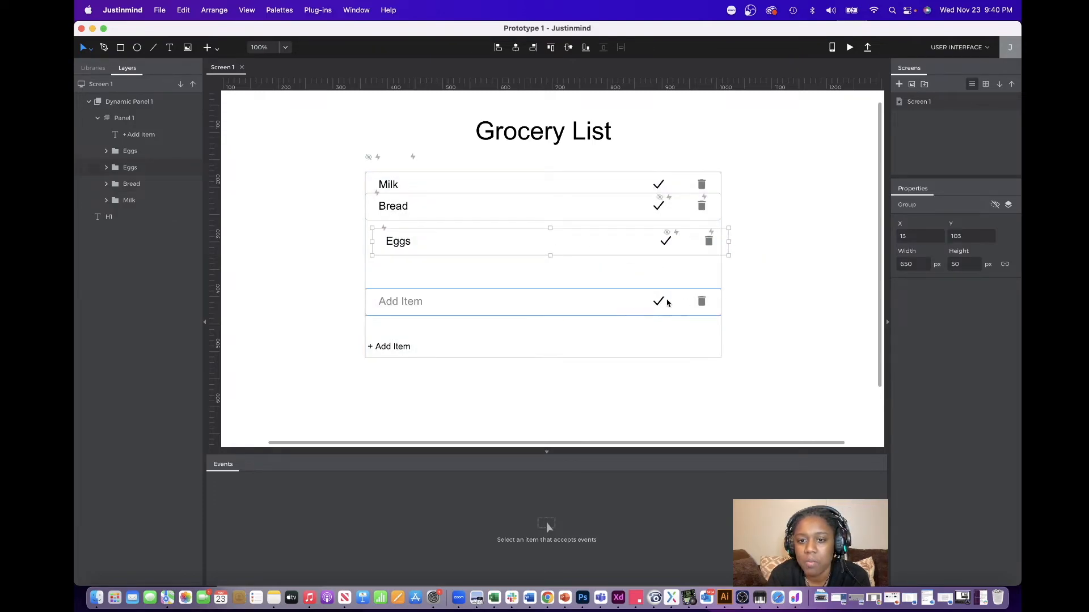
Set the dynamic panel's layout to Vertical.
left_click(642, 357)
left_click(964, 357)
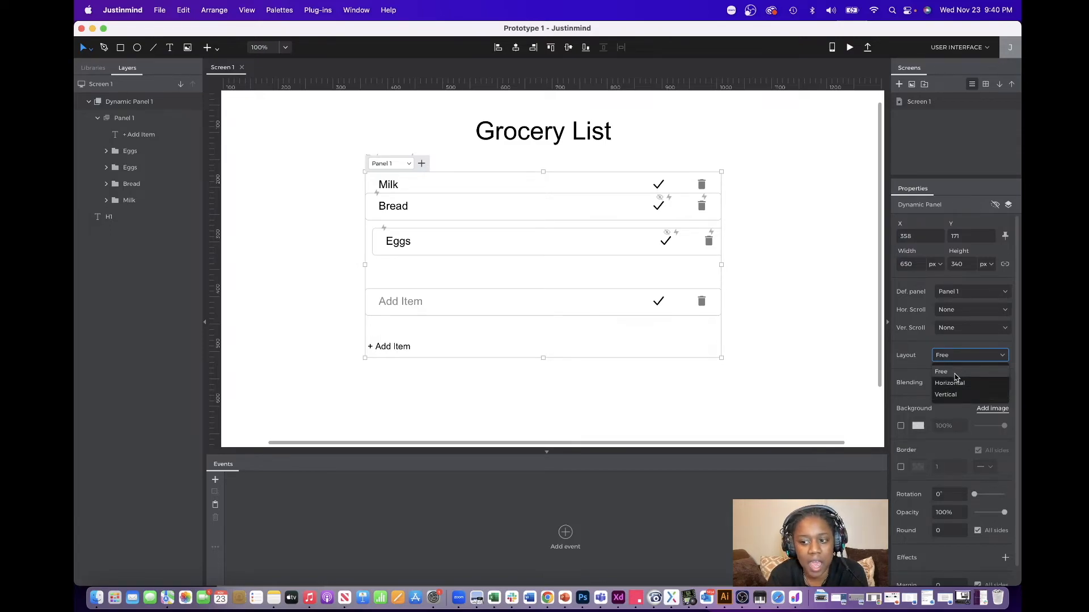
left_click(946, 395)
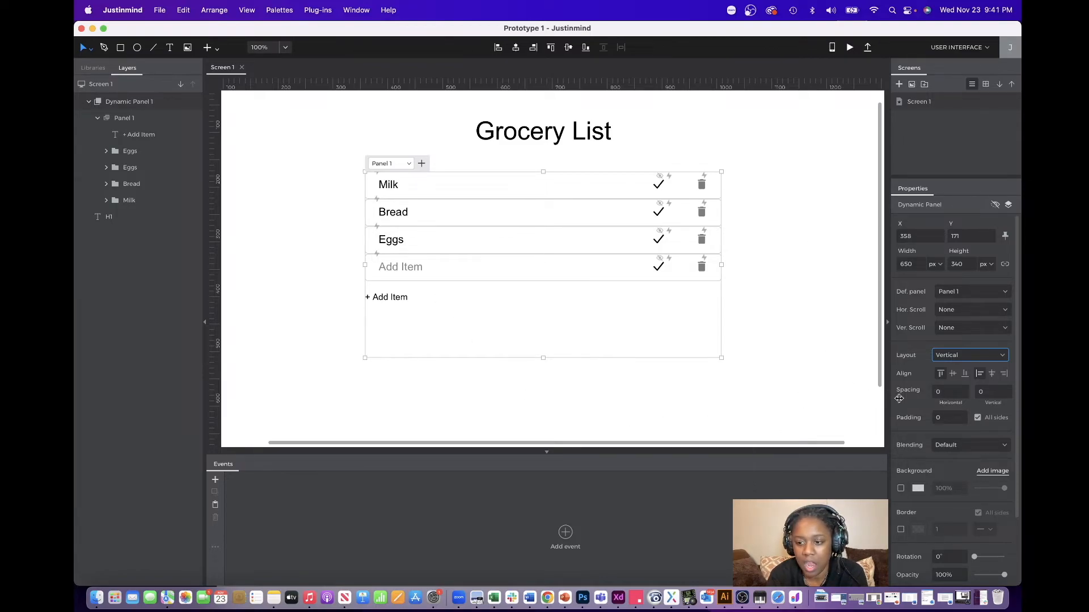
Set the vertical spacing between the dynamic panel's items to 5.
left_click(1006, 389)
left_click(1006, 389)
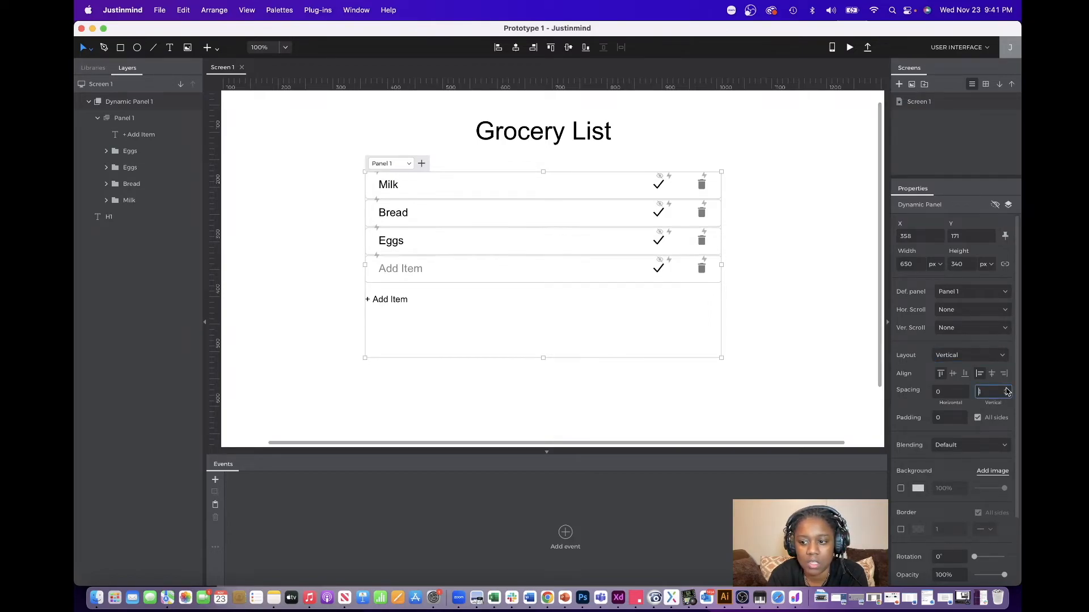
left_click(1006, 389)
left_click(1006, 389)
left_click(1006, 389)
left_click(1006, 389)
left_click(1006, 389)
left_click(1006, 389)
left_click(1006, 389)
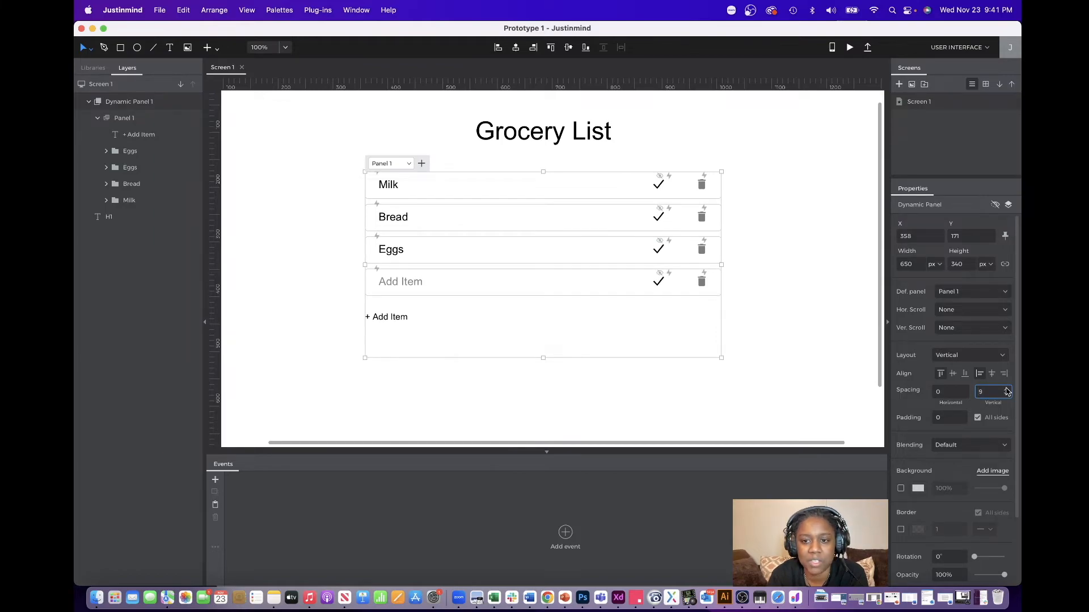
left_click(1006, 395)
left_click(1006, 395)
left_click(1006, 396)
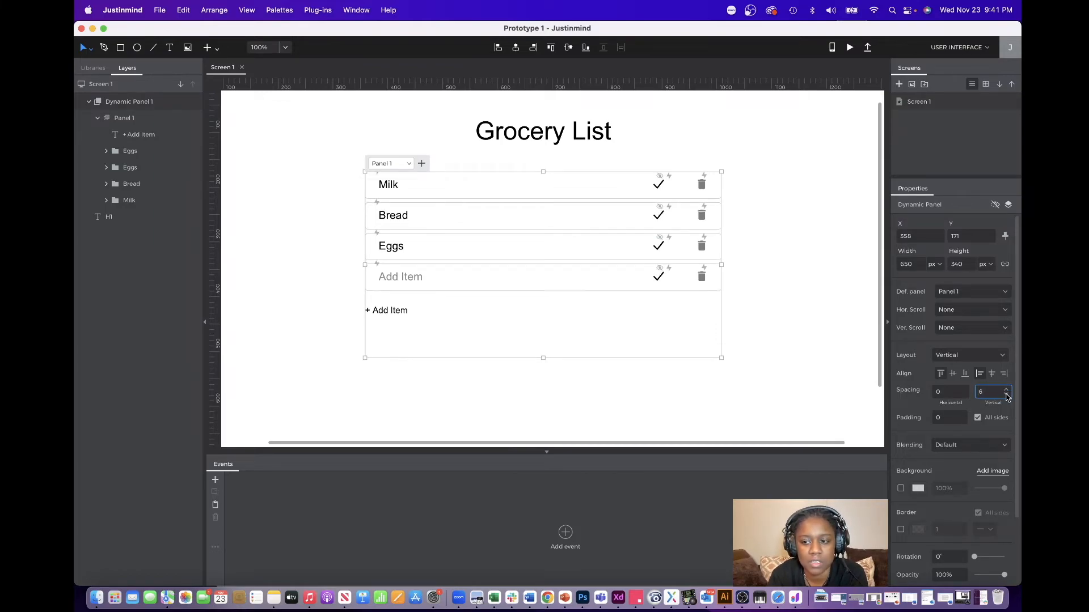
left_click(1006, 395)
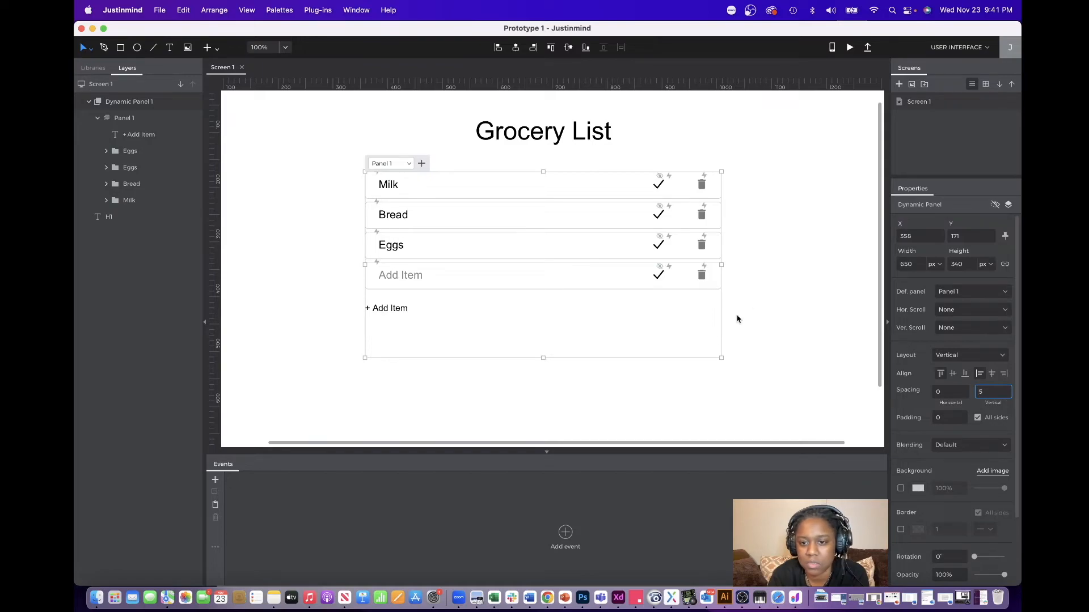
left_click(787, 270)
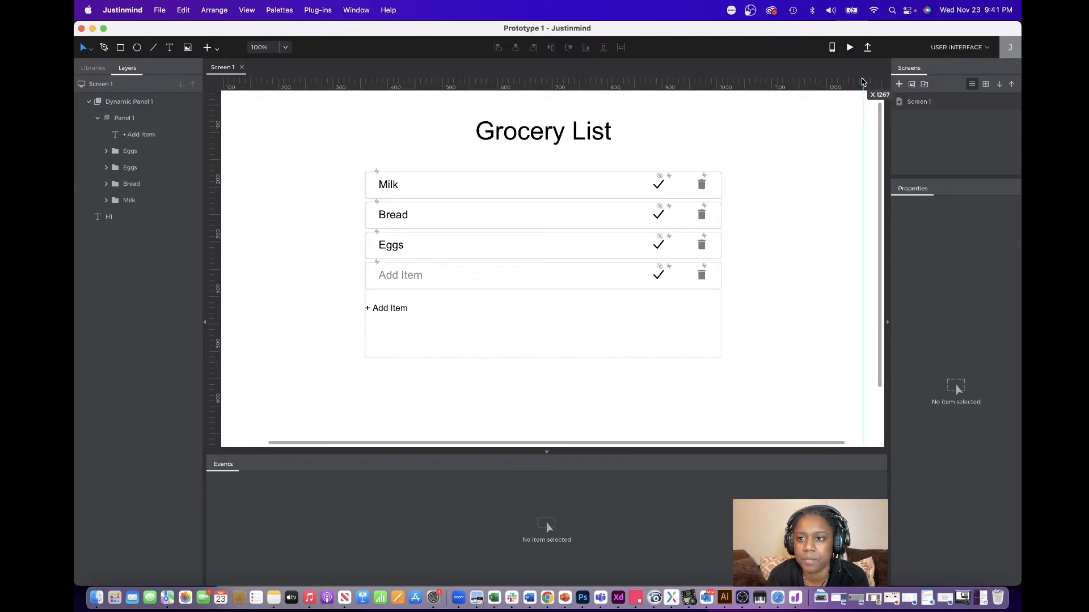
Simulate the prototype in the browser and test editing the Milk row by adding ". ;llll" and confirming it with the check mark.
left_click(850, 48)
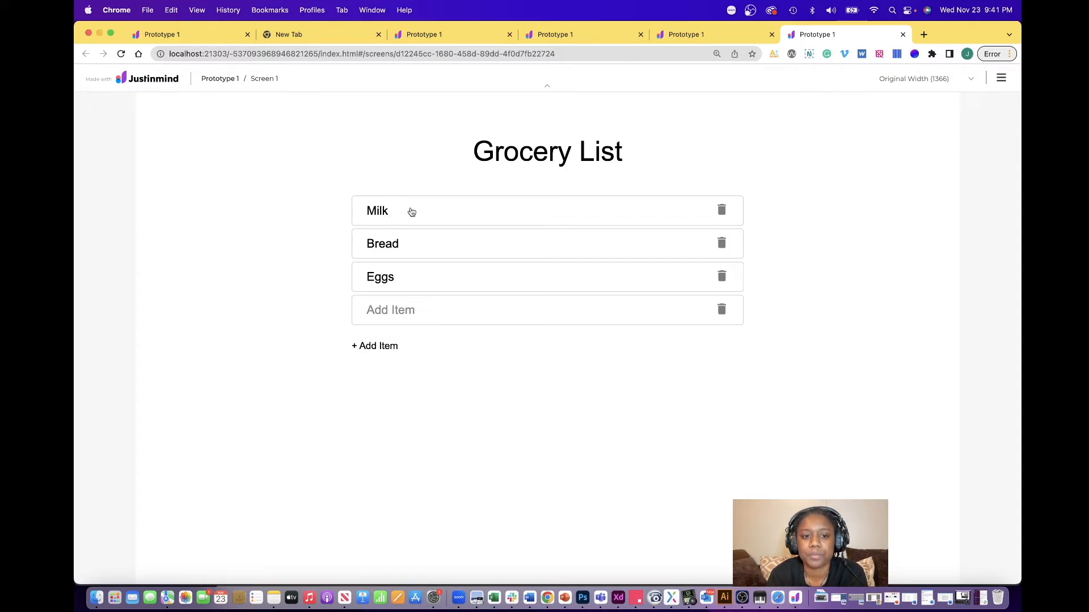
left_click(380, 214)
type(".    ;llll")
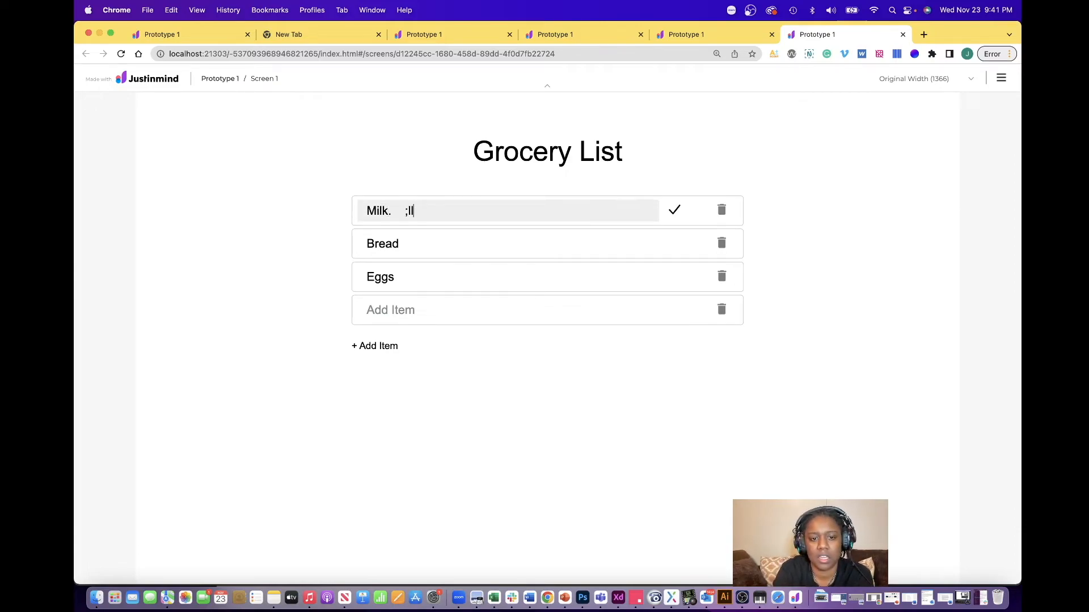
left_click(543, 161)
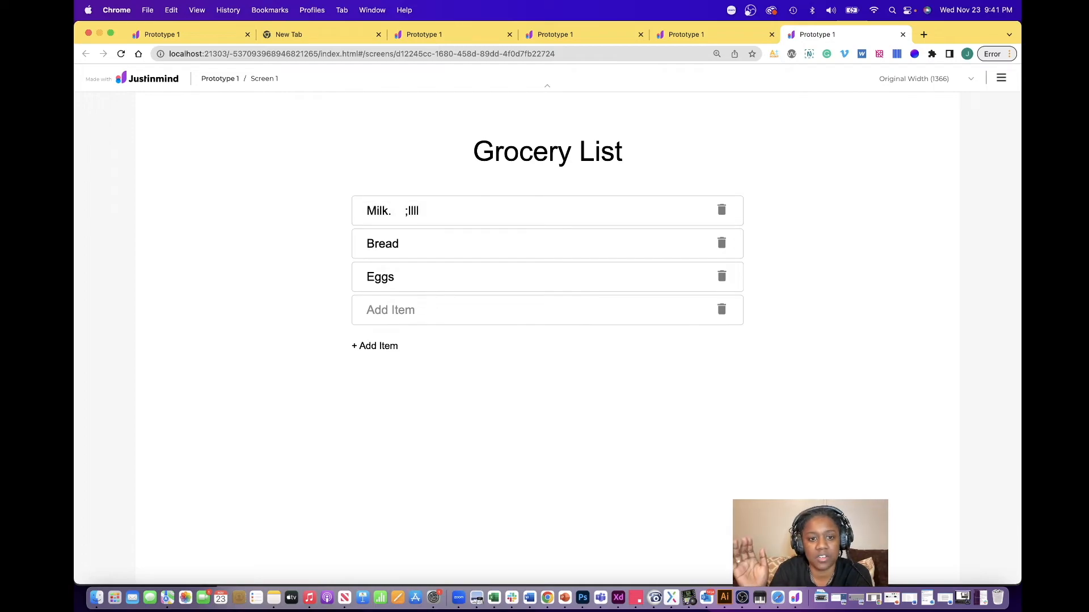
left_click(446, 221)
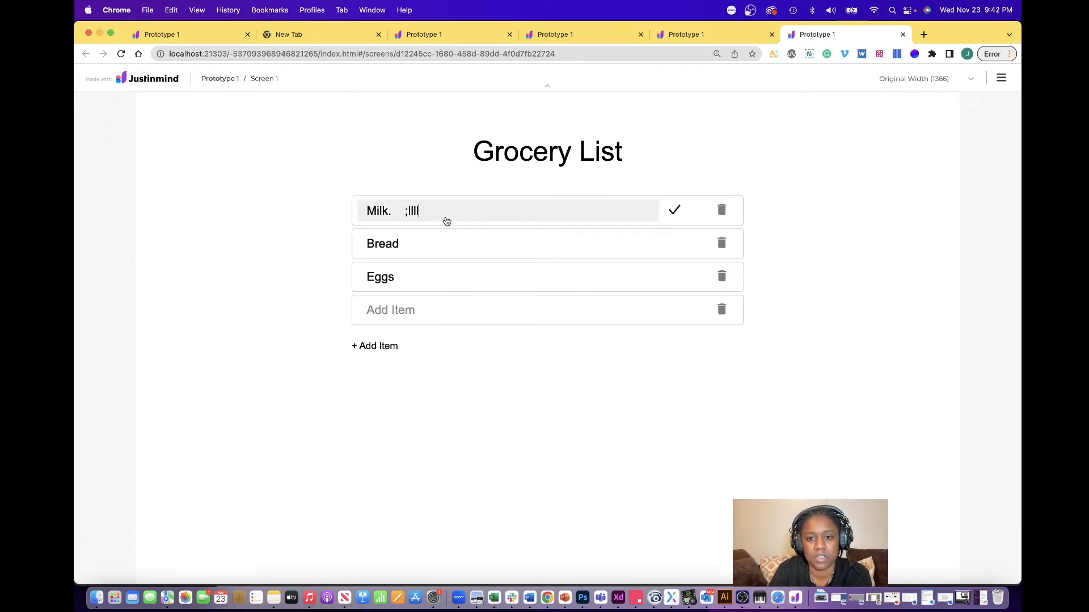
left_click(675, 209)
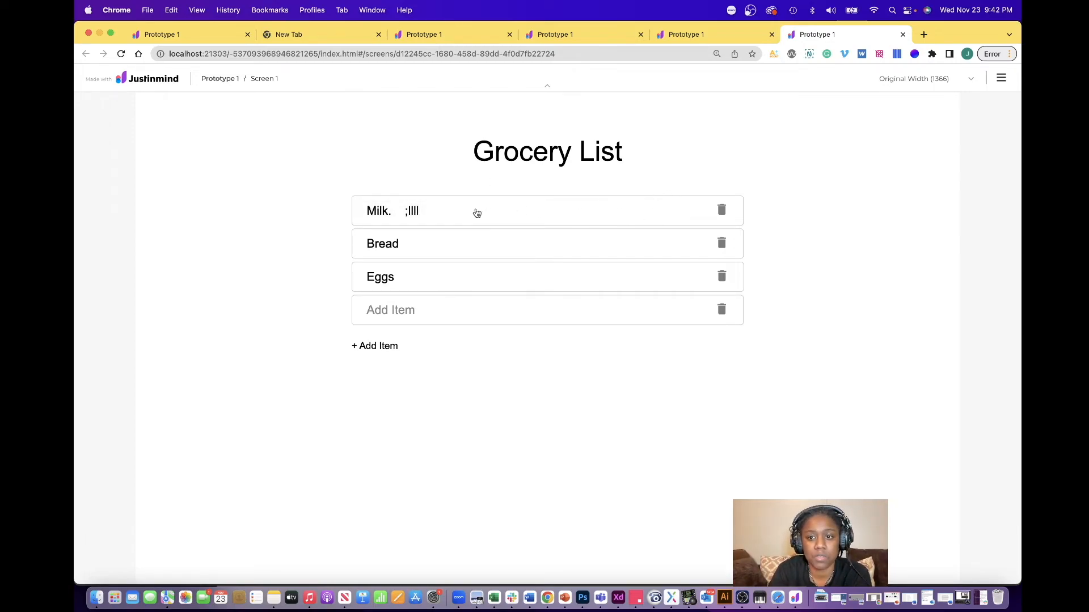
Test deleting the Milk and Eggs rows in the simulation, and switch back to Justinmind.
left_click(722, 209)
left_click(722, 245)
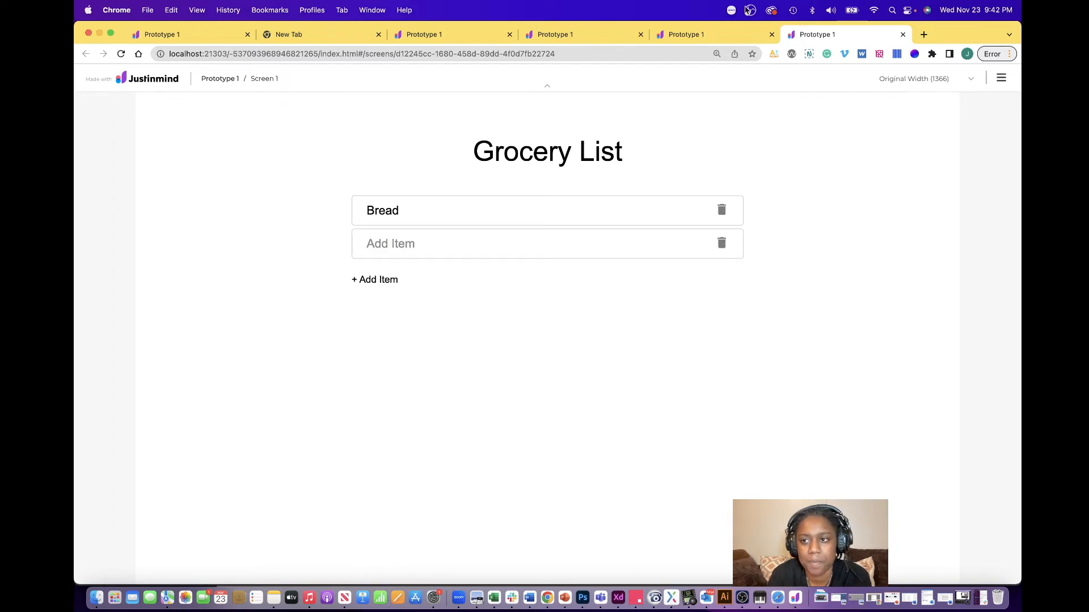
left_click(796, 599)
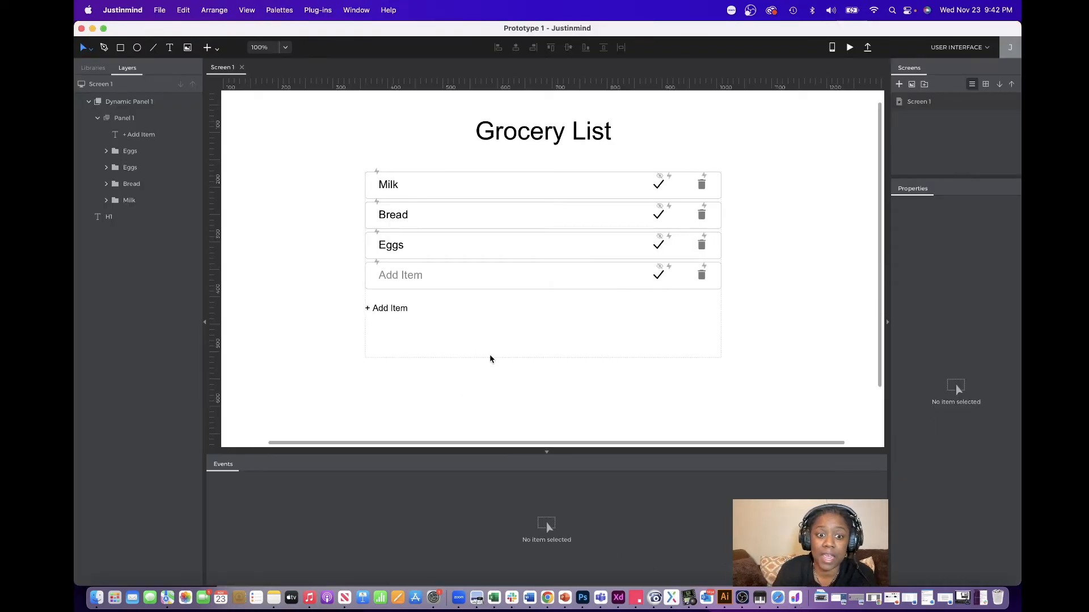
Rename the fourth row's group as "Addt Item group" and set it to hidden.
left_click(469, 279)
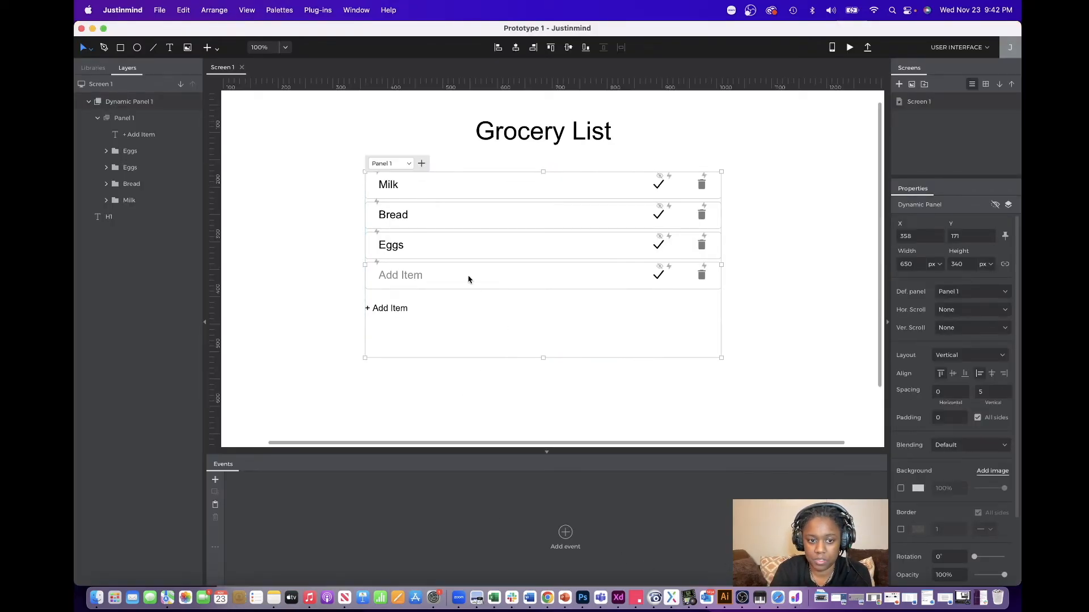
left_click(448, 278)
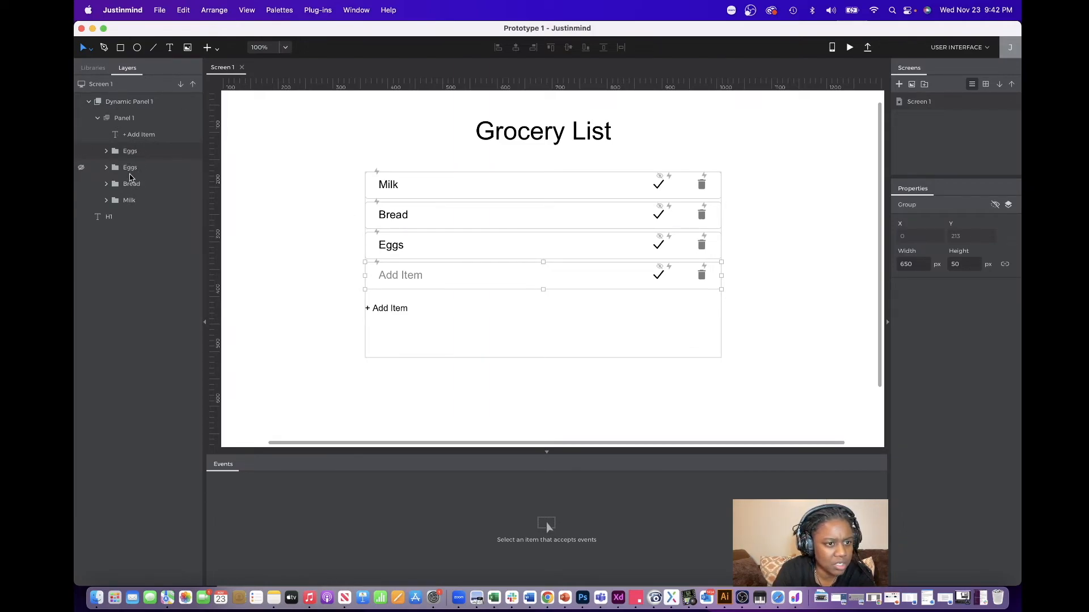
double_click(134, 152)
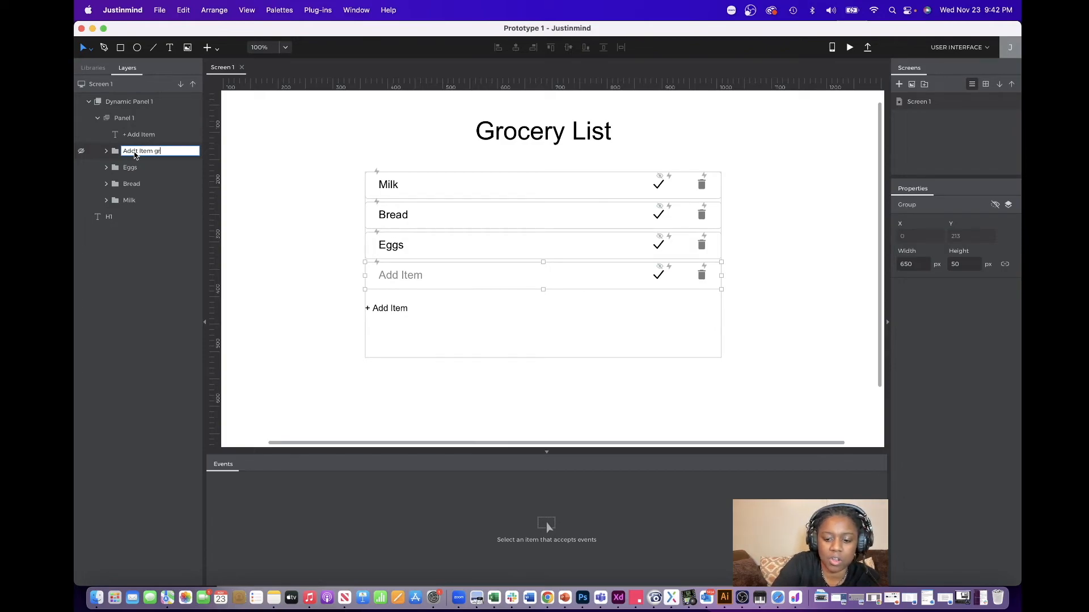
key("Return")
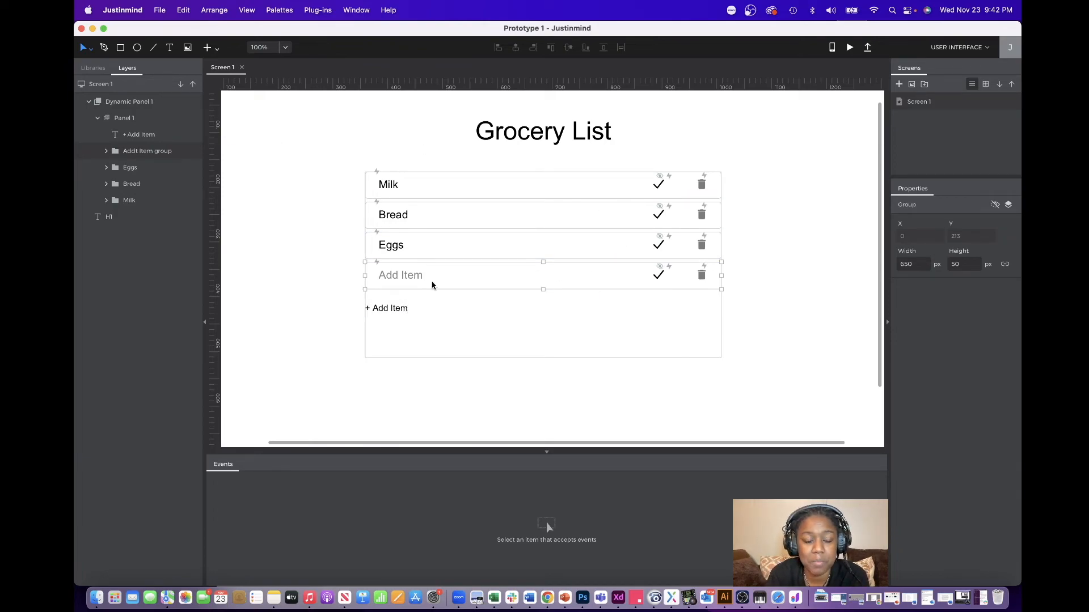
left_click(995, 205)
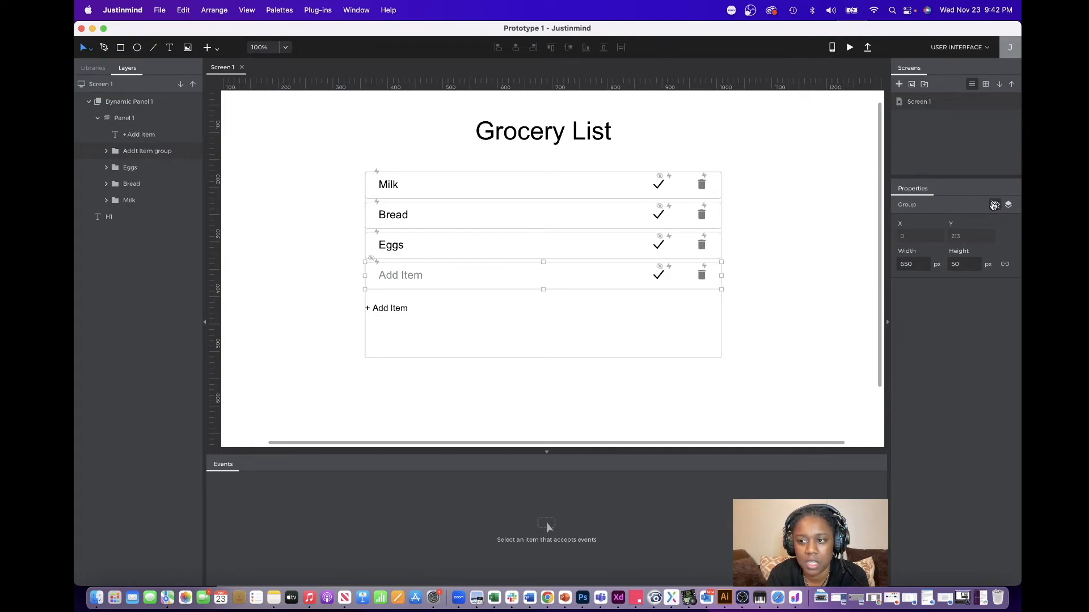
Add an on Click event to the "+ Add Item" text that shows the hidden element "Addt Item group", with no effect.
left_click(398, 309)
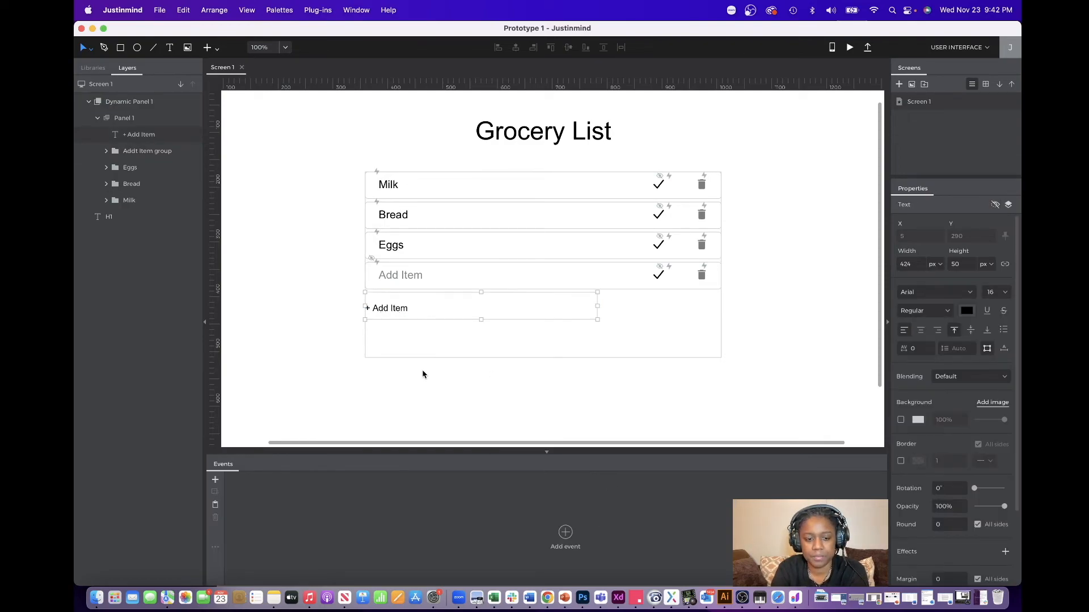
left_click(566, 539)
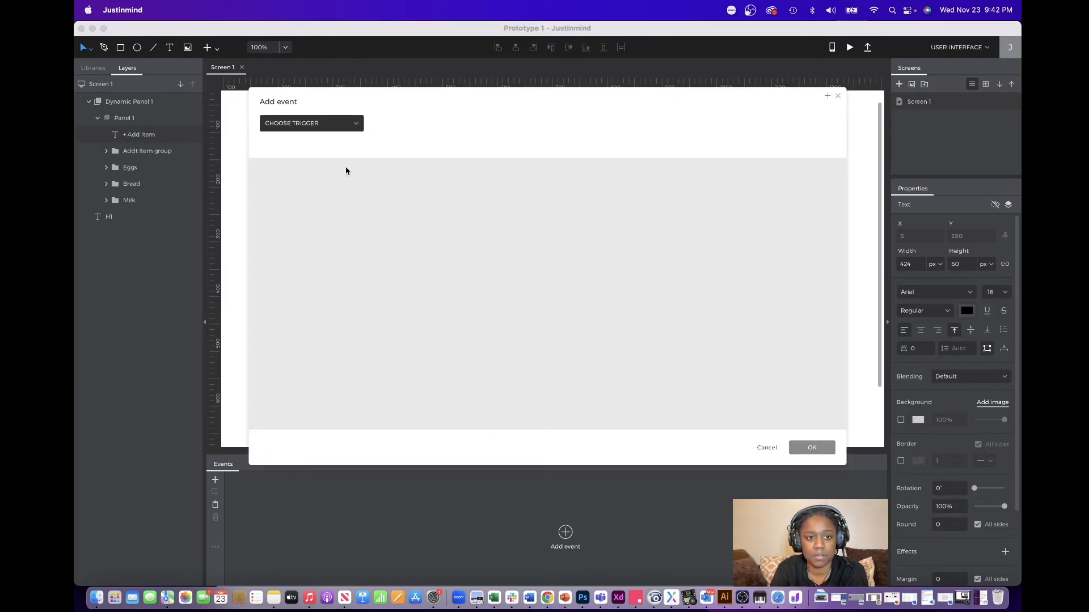
left_click(336, 125)
mouse_move(330, 142)
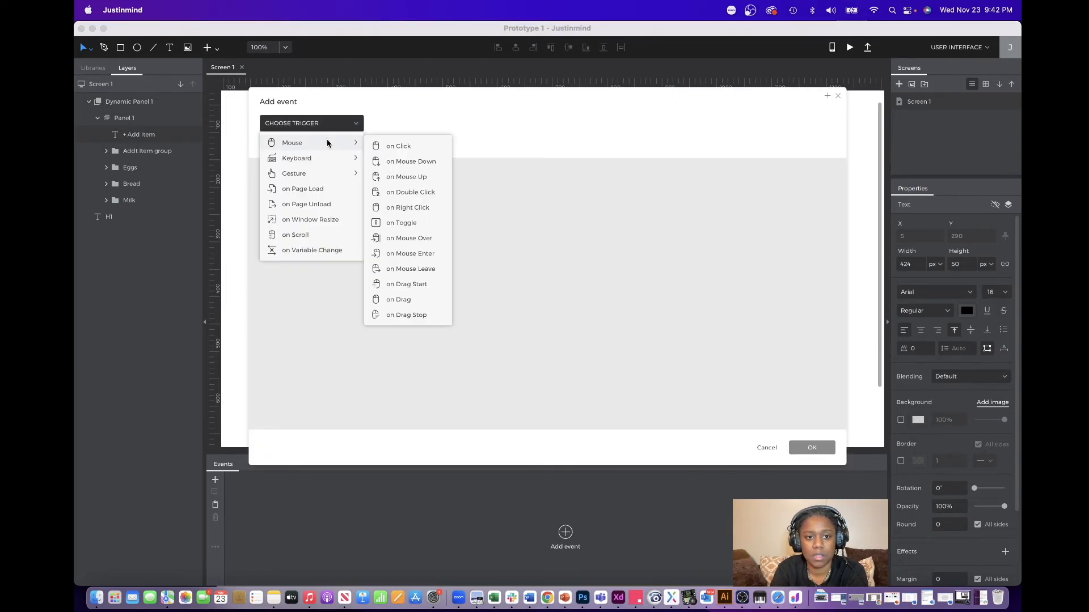
left_click(400, 146)
left_click(450, 127)
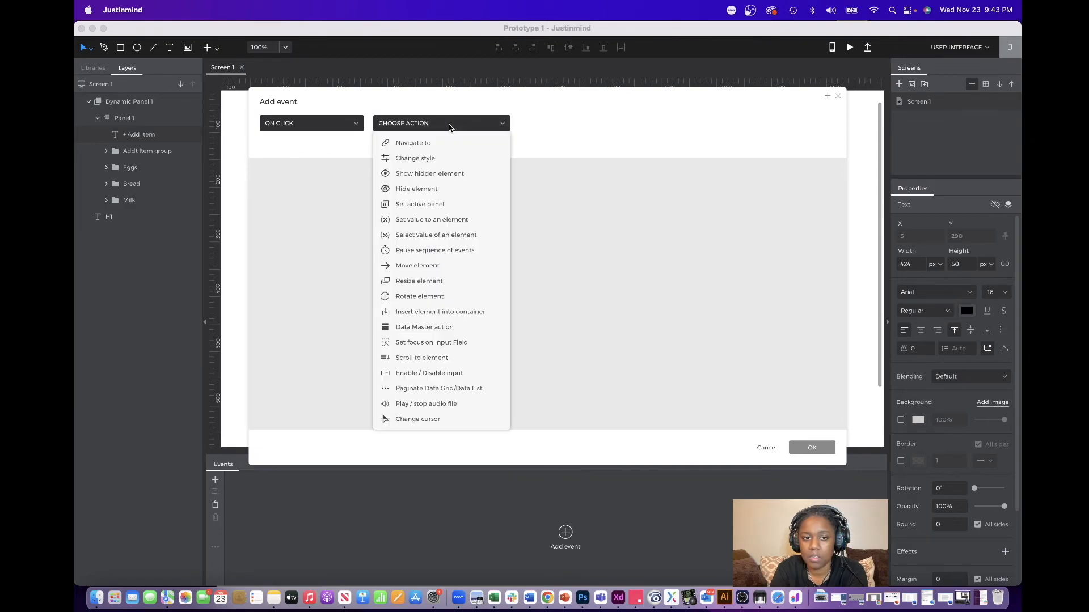
left_click(444, 173)
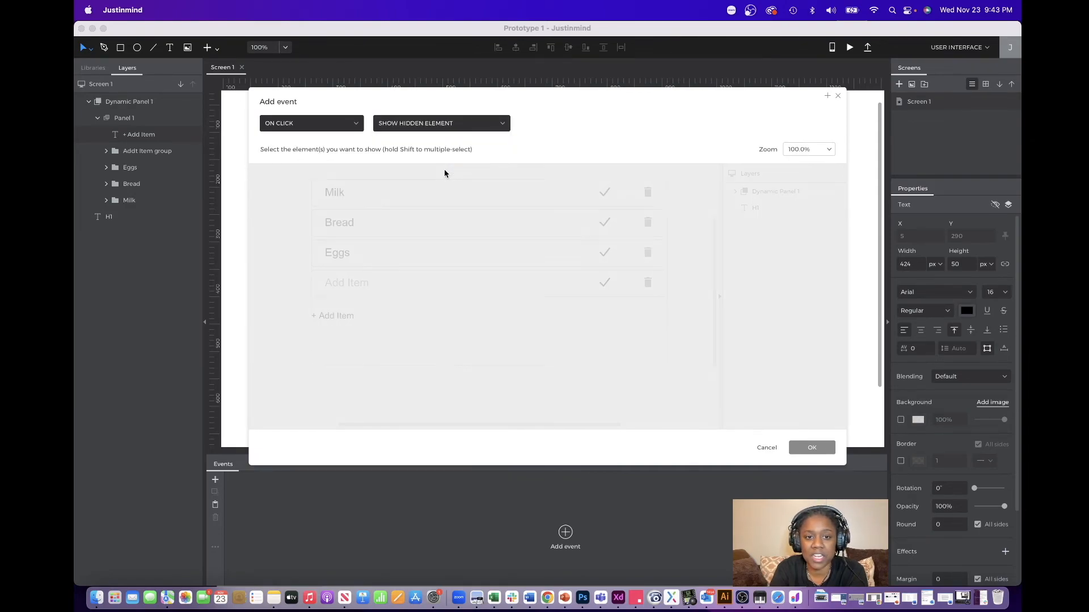
left_click(392, 283)
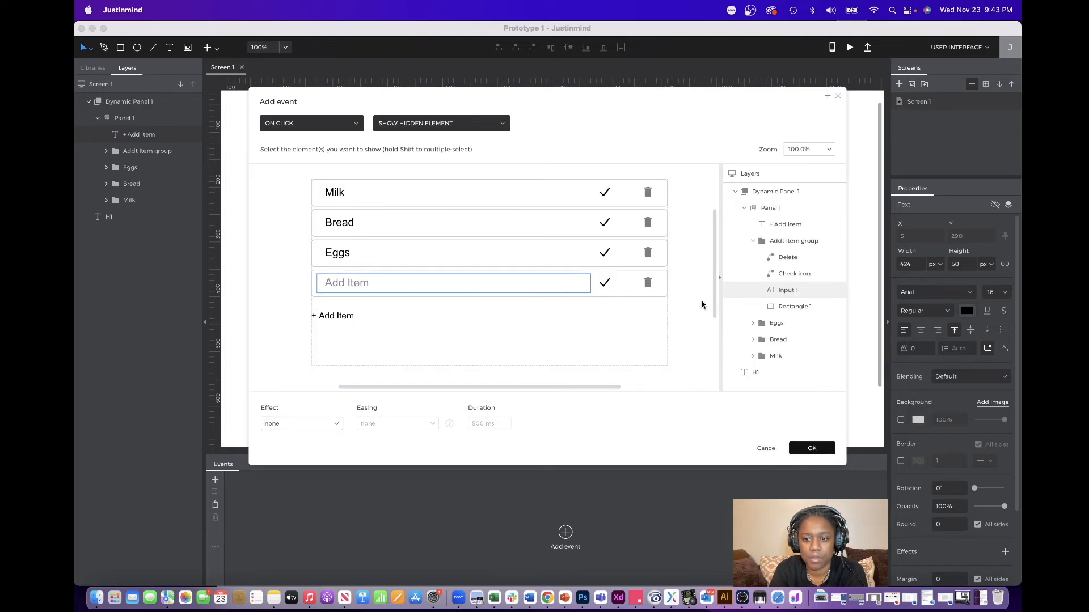
left_click(783, 242)
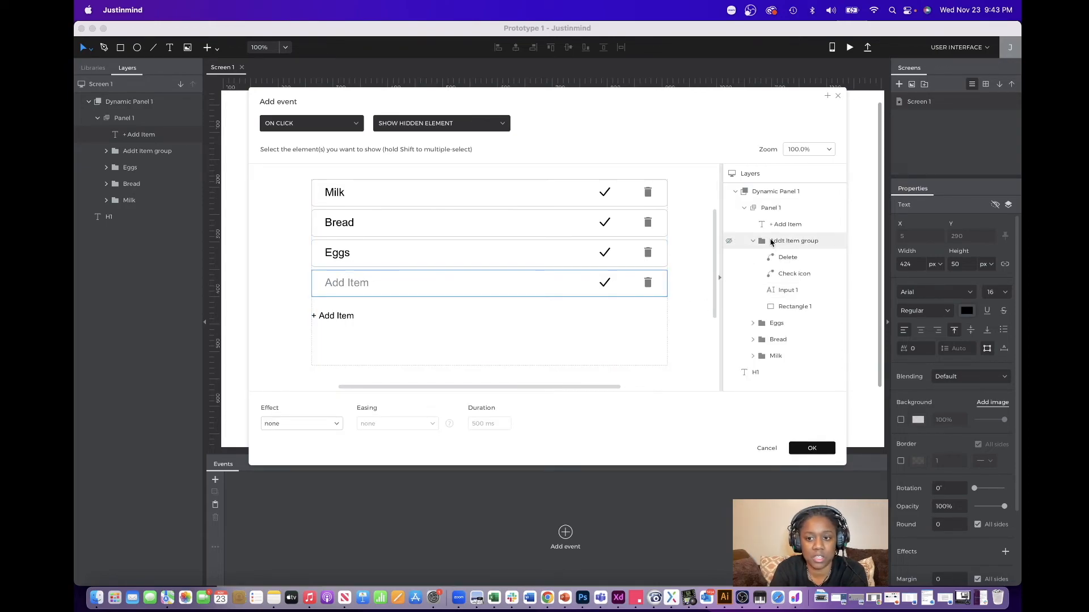
left_click(753, 241)
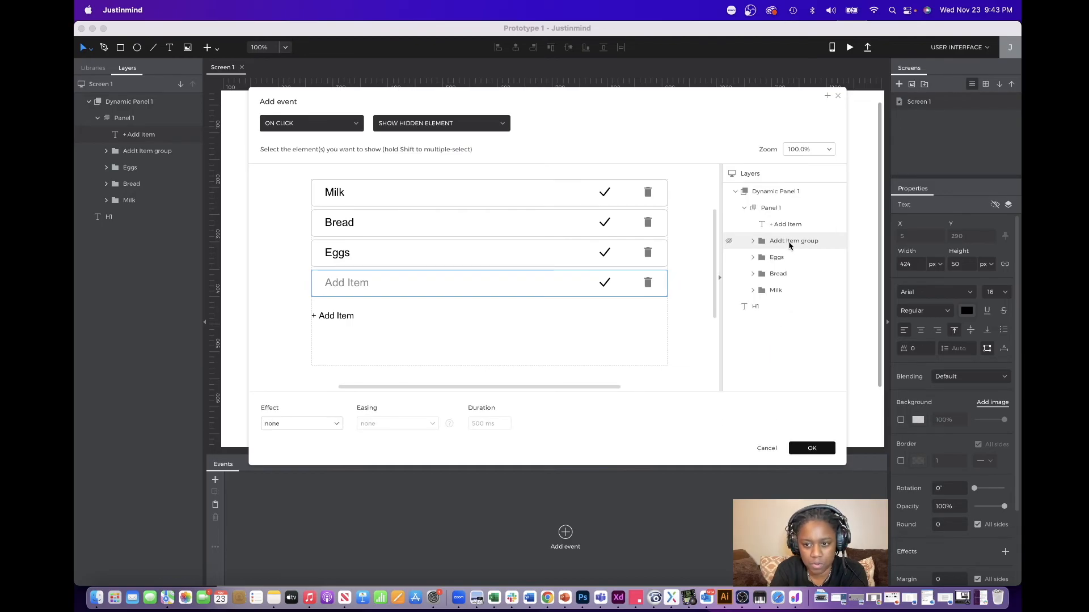
left_click(819, 450)
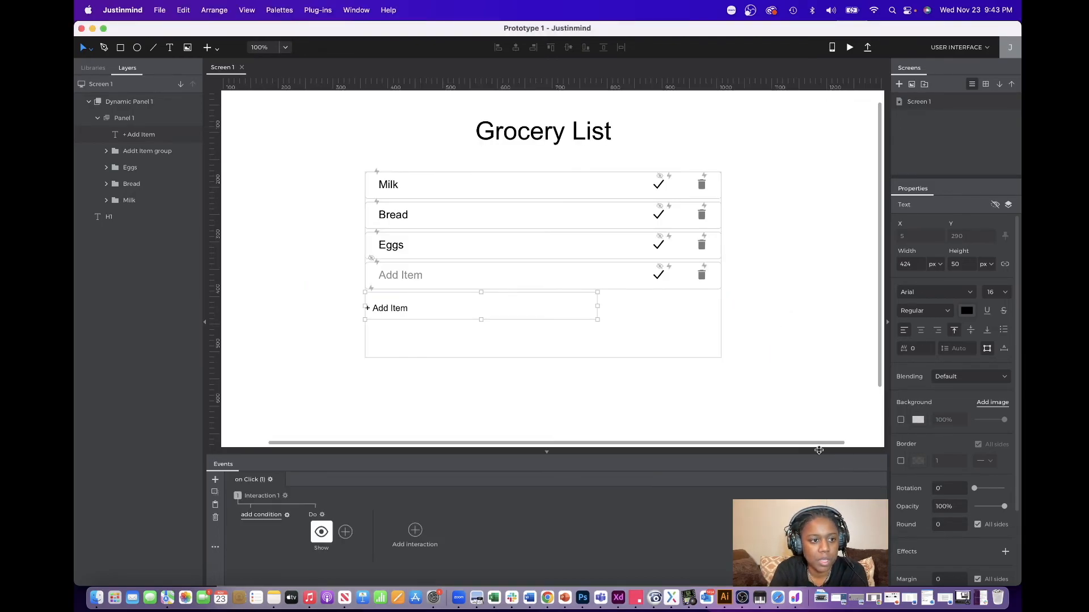
Correct the fourth row's group name to "Add Item group".
left_click(142, 154)
left_click(142, 154)
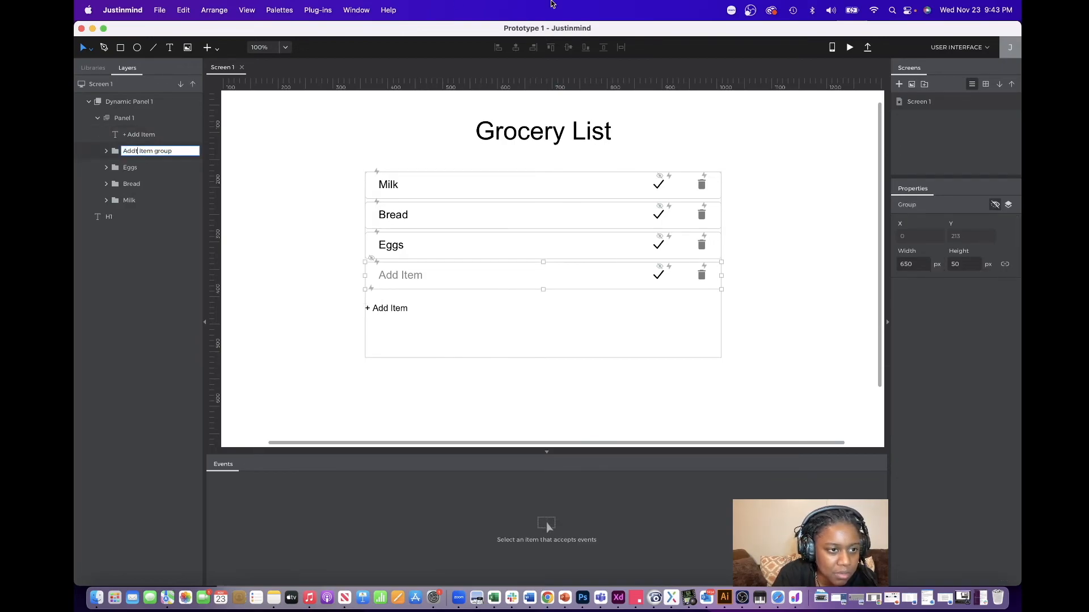
key("BackSpace")
left_click(584, 435)
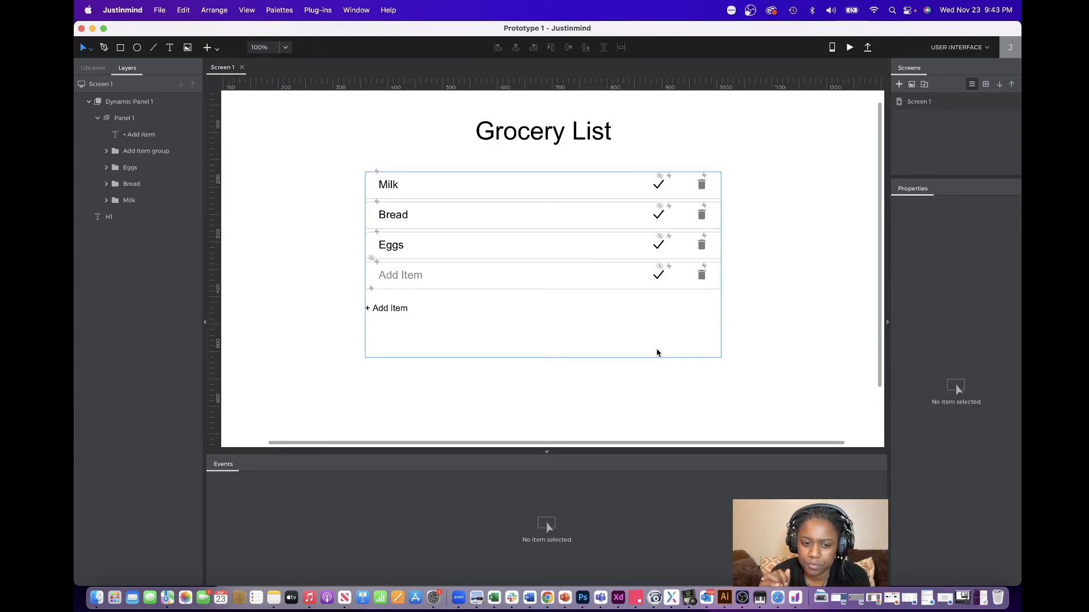
Simulate the prototype, test revealing the hidden row with "+ Add Item" and activating its input field, and switch back to Justinmind.
left_click(849, 47)
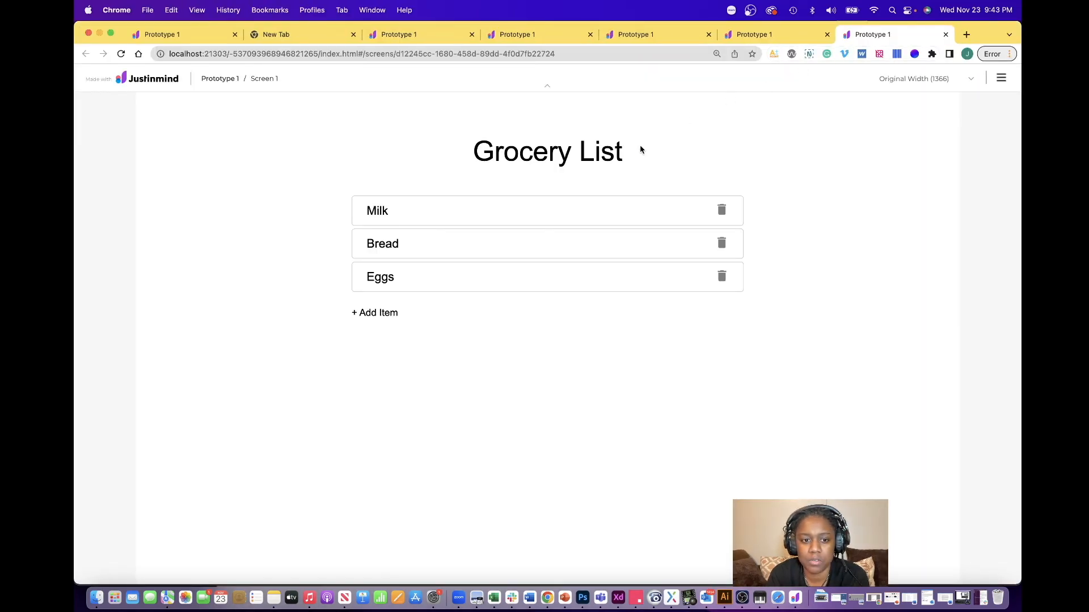
left_click(383, 315)
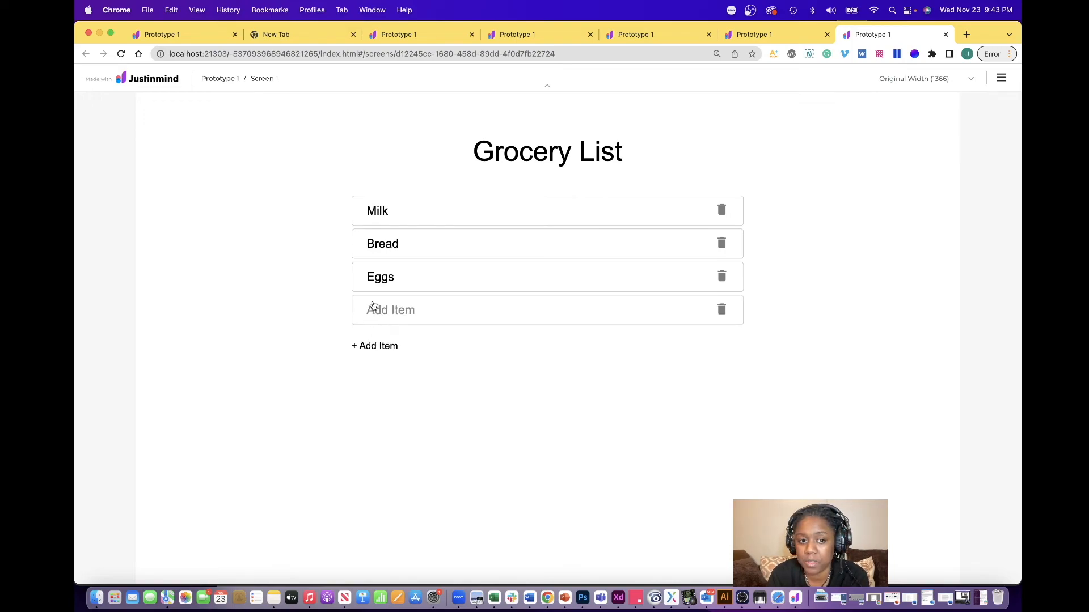
left_click(374, 313)
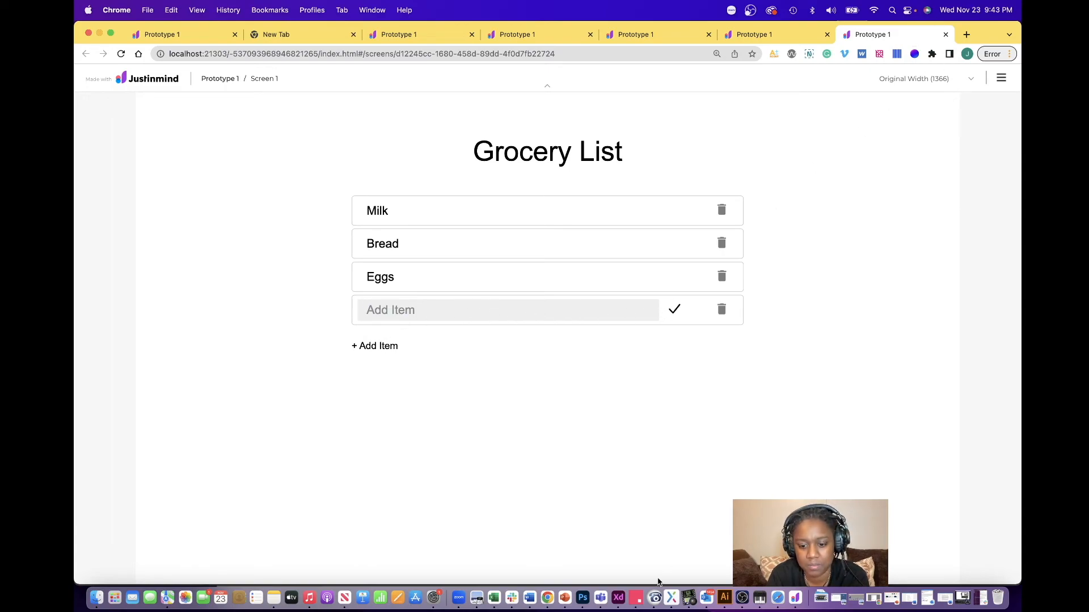
left_click(796, 600)
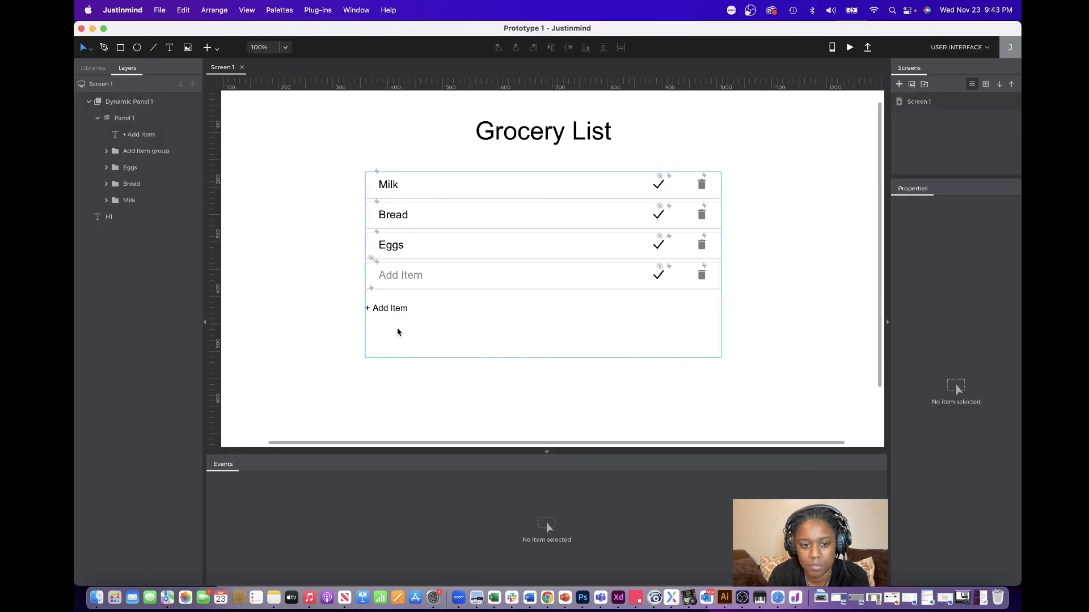
Copy all on Click actions from the input field in the Add Item group.
left_click(401, 309)
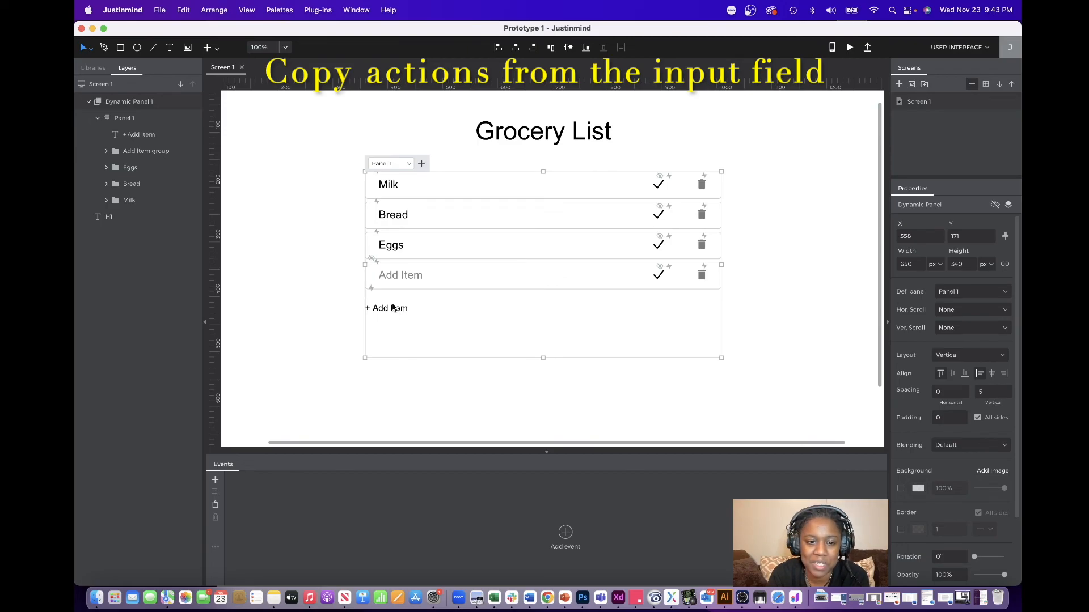
left_click(395, 309)
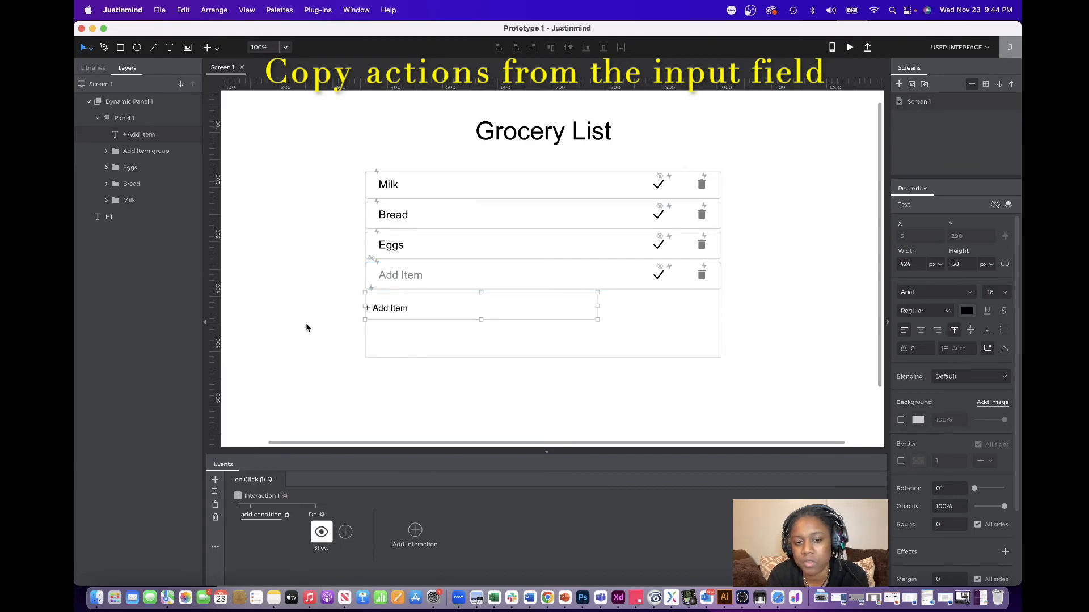
left_click(410, 279)
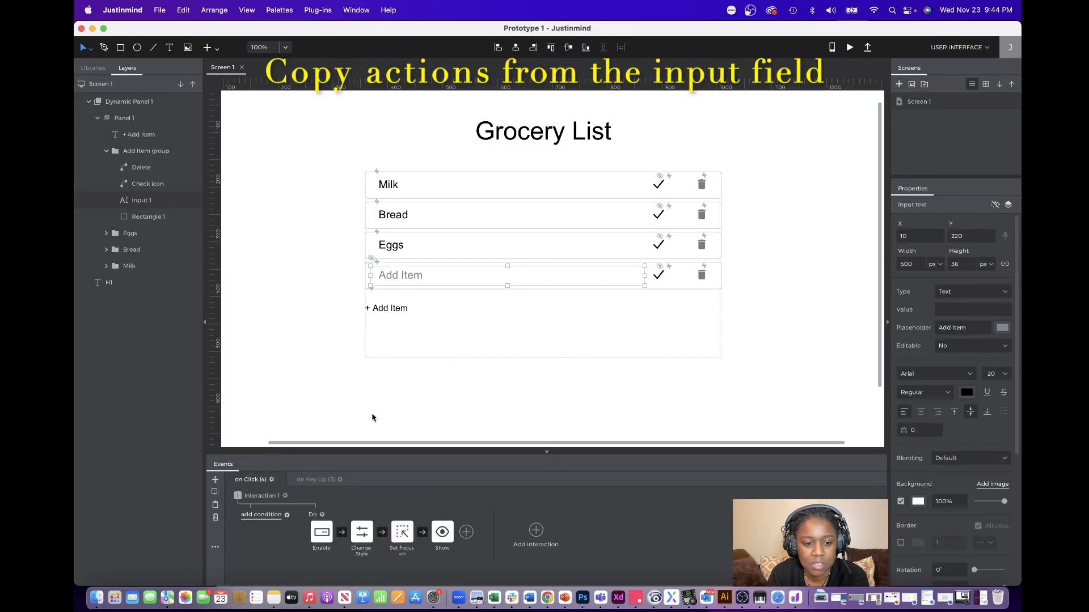
right_click(322, 517)
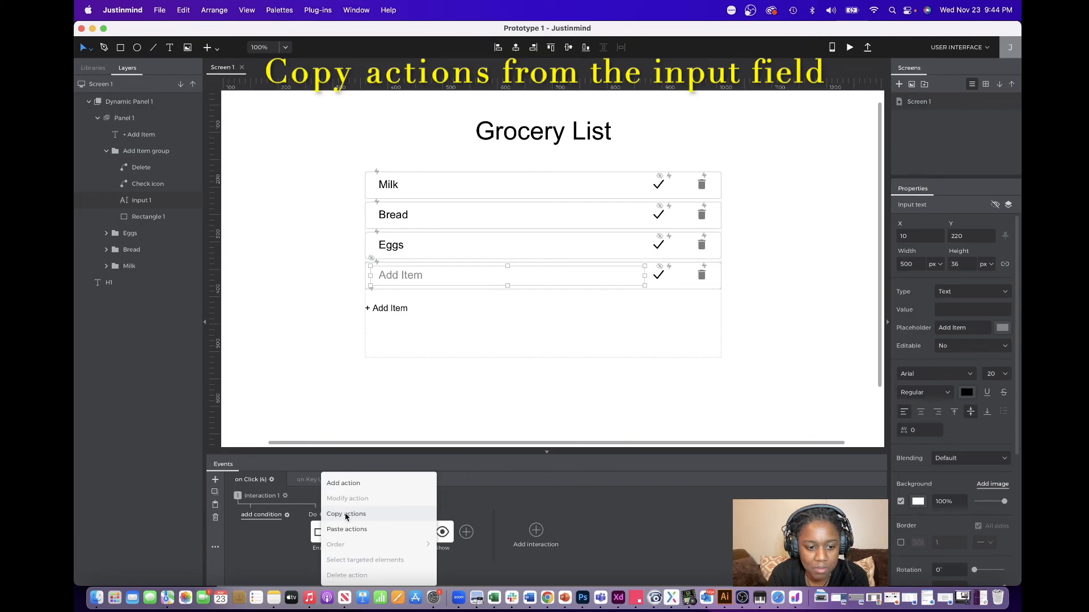
left_click(346, 514)
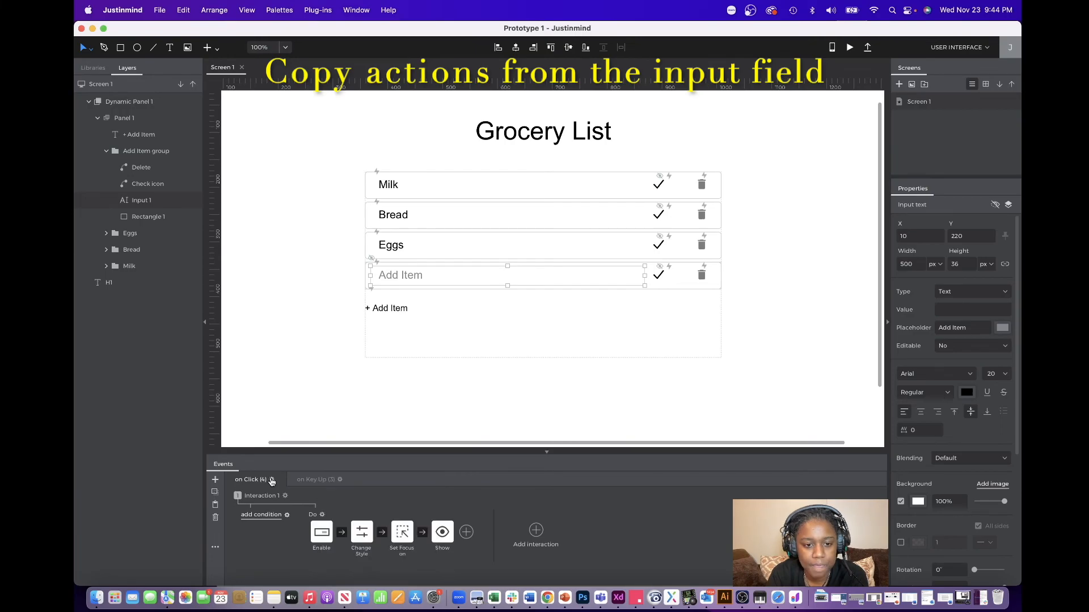
right_click(323, 516)
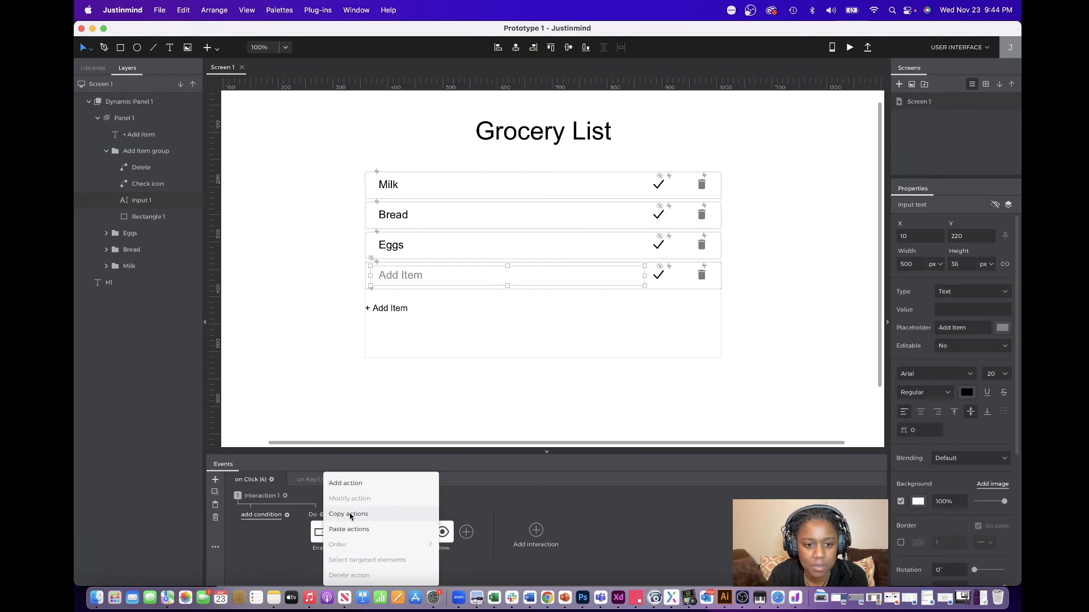
left_click(350, 515)
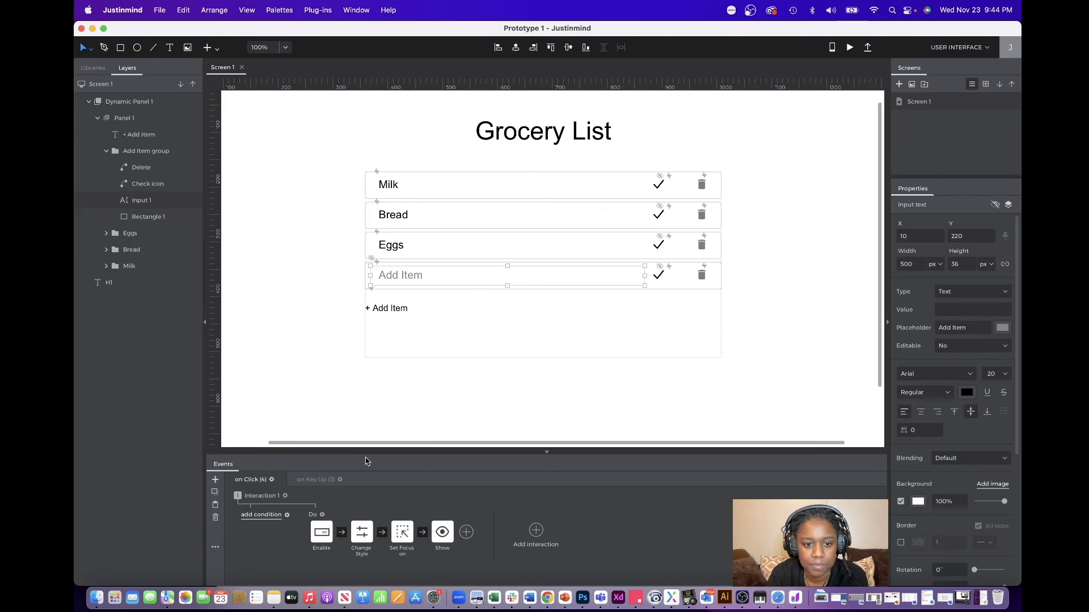
Paste the copied actions after the Show action in the on Click event of the "+ Add Item" text.
left_click(394, 314)
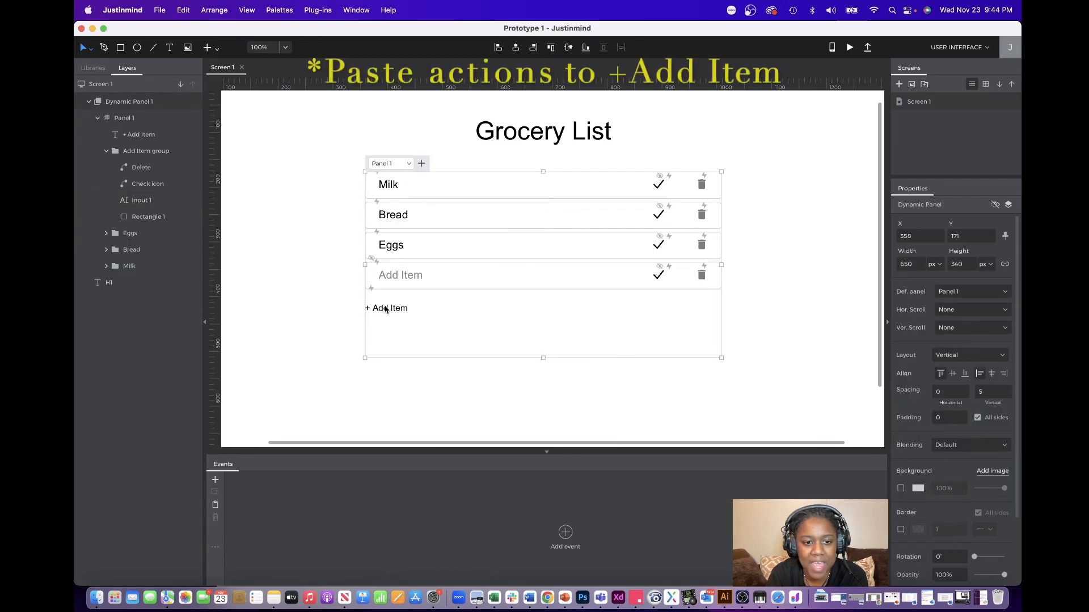
left_click(385, 308)
key("cmd+v")
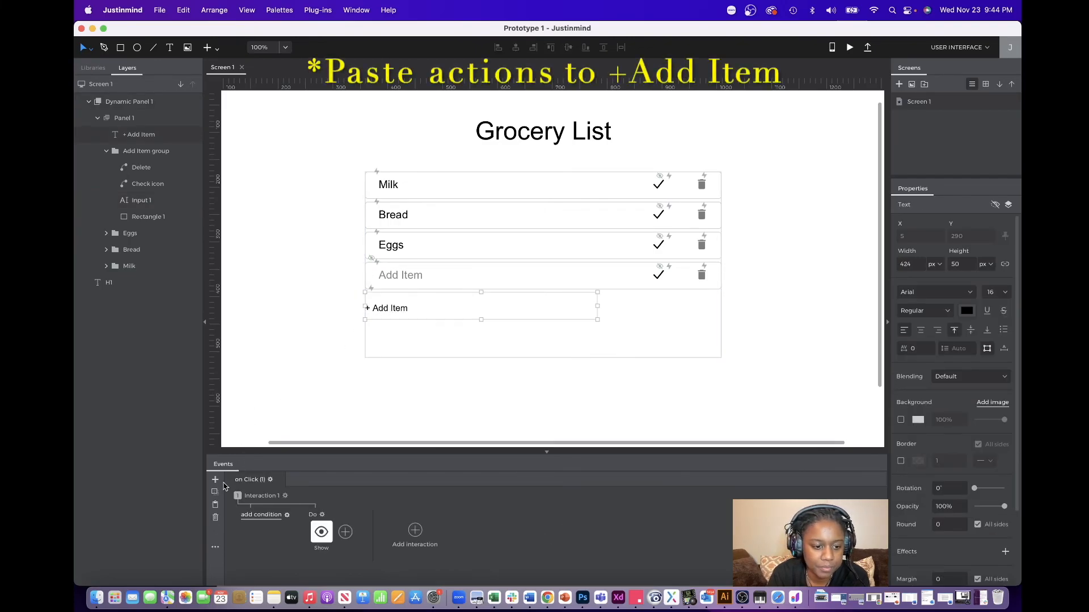
right_click(321, 530)
left_click(348, 544)
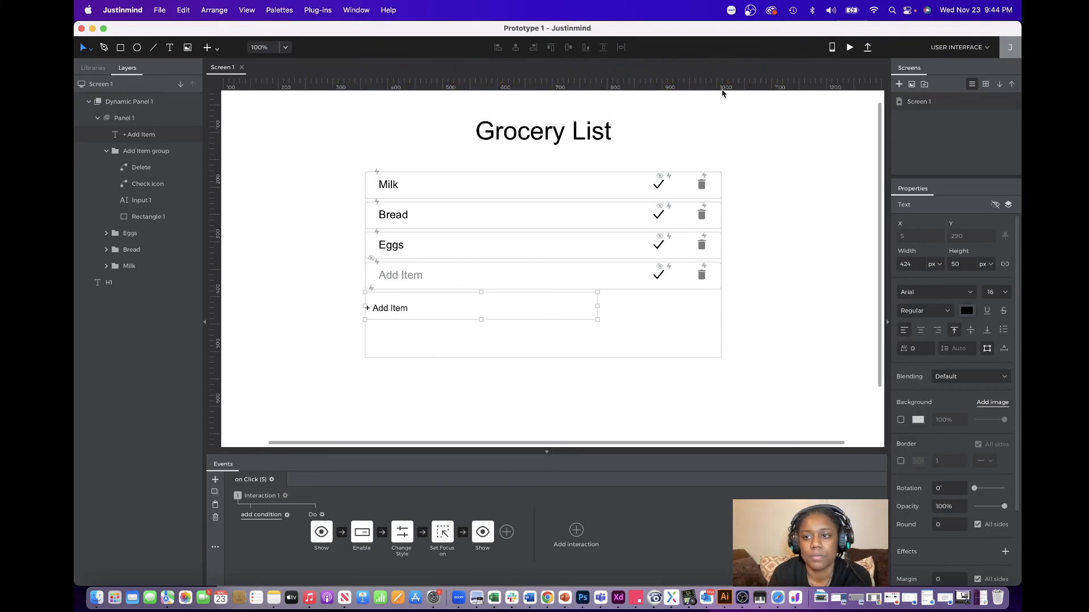
Simulate the prototype and test adding a row named "Honey" through "+ Add Item", confirming it with the check mark.
left_click(851, 48)
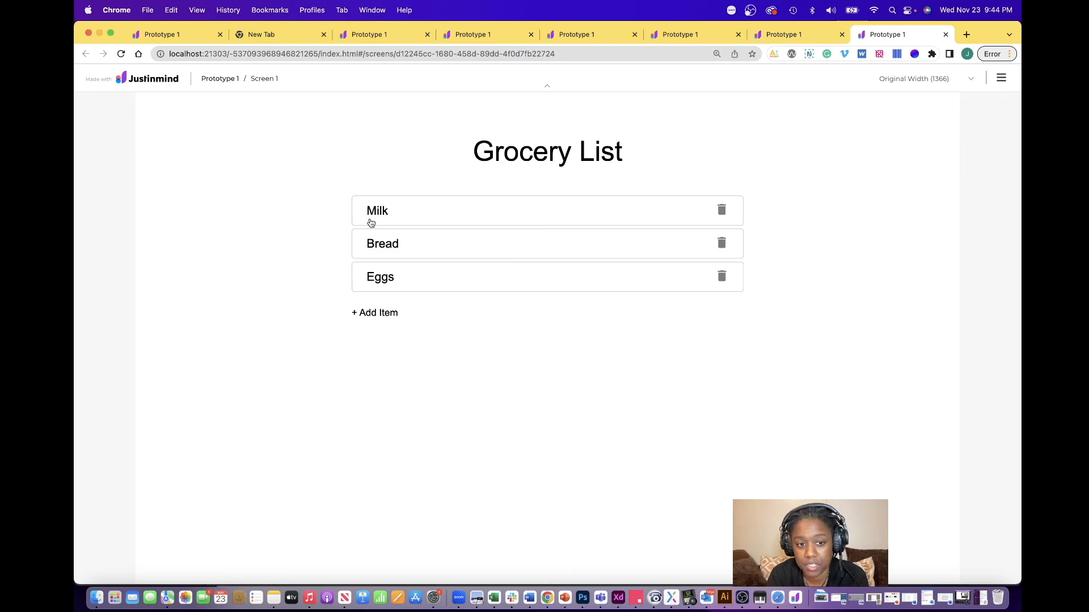
left_click(368, 313)
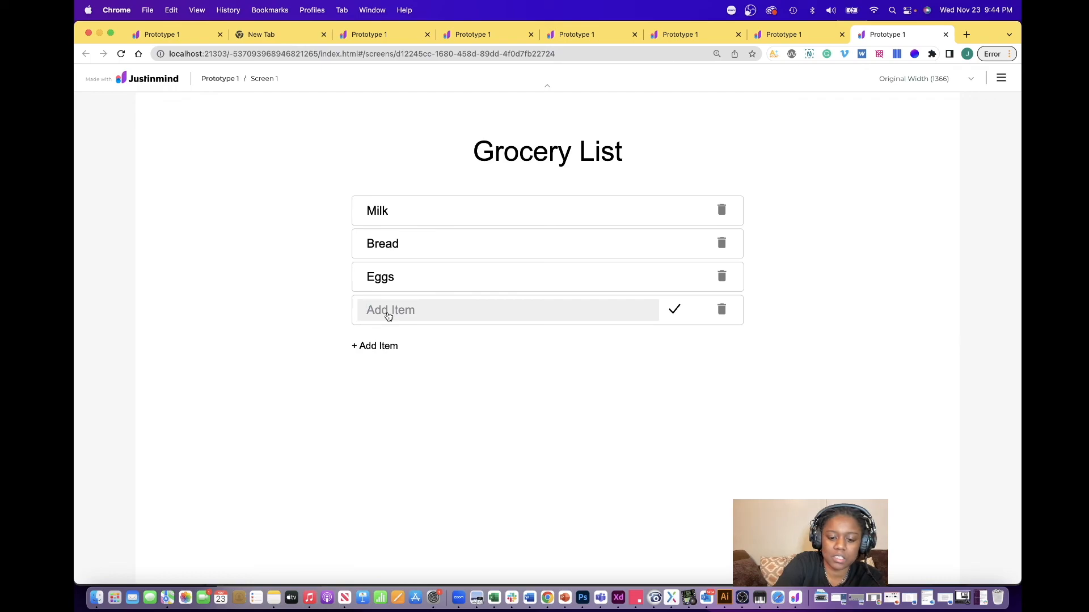
type("Honey")
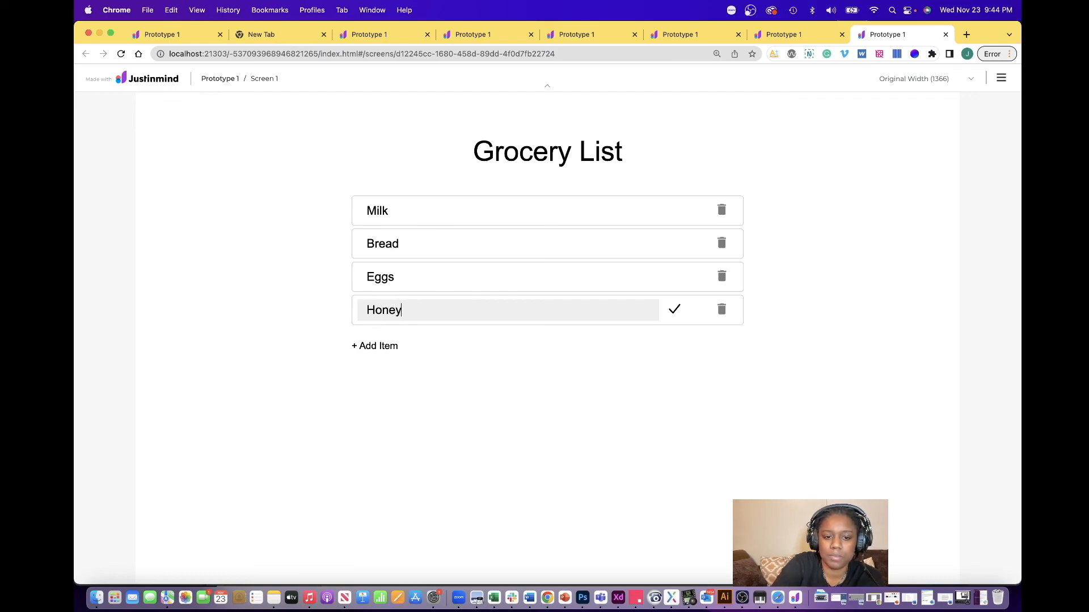
left_click(675, 311)
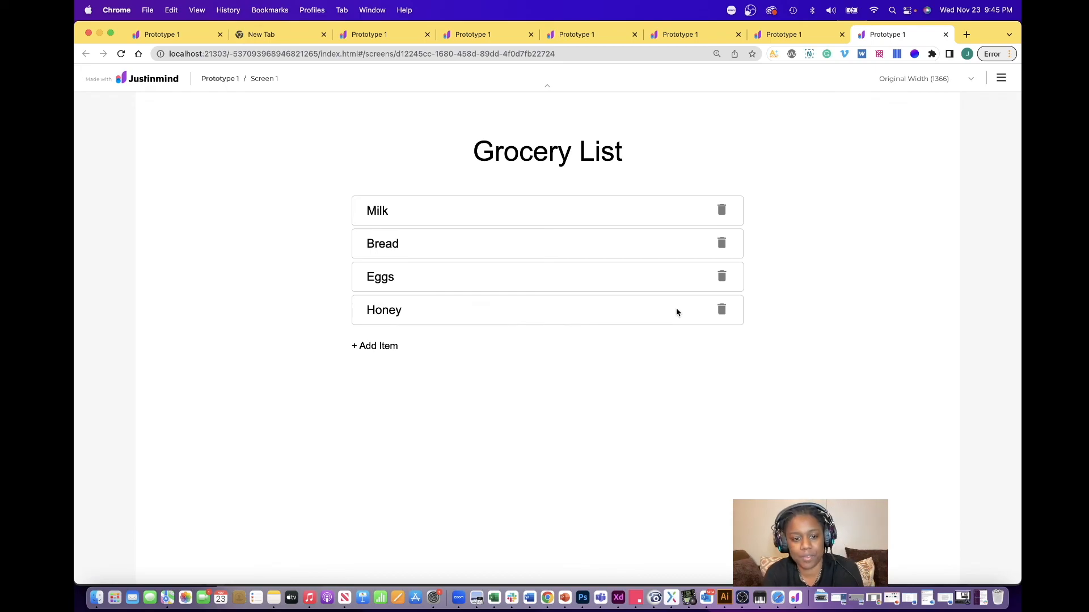